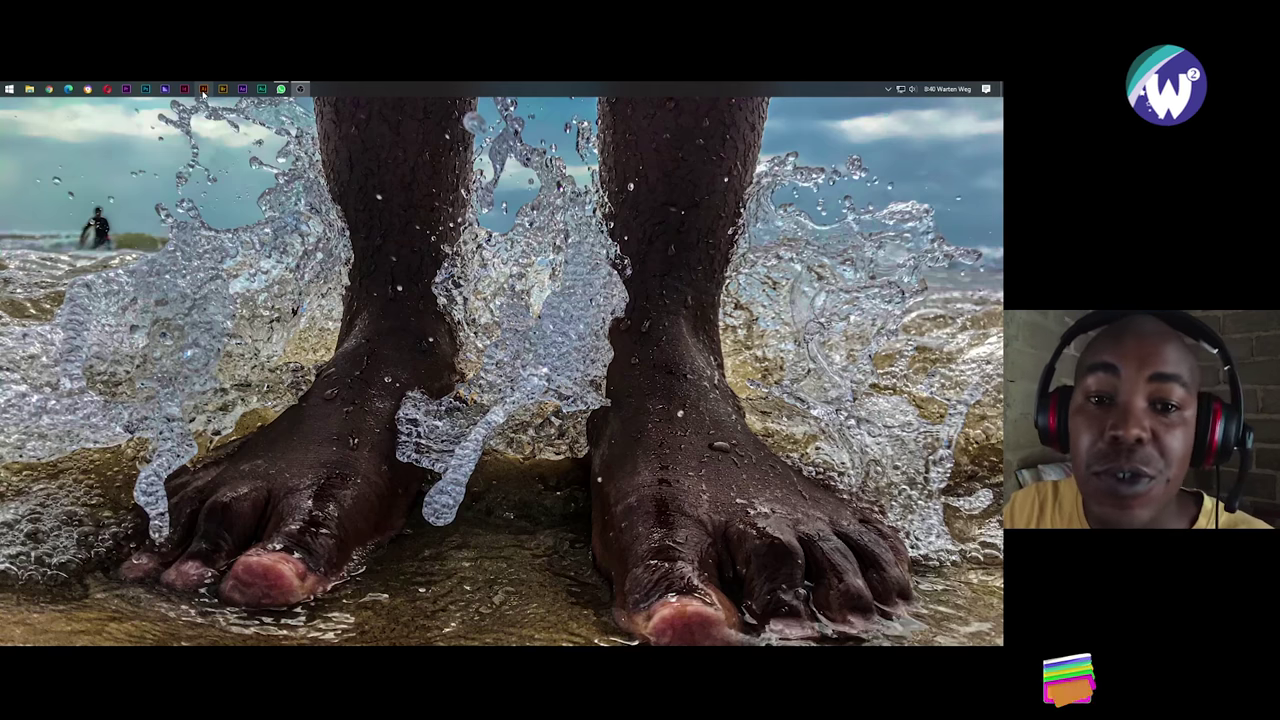
Launch Adobe Illustrator from its taskbar icon.
left_click(203, 89)
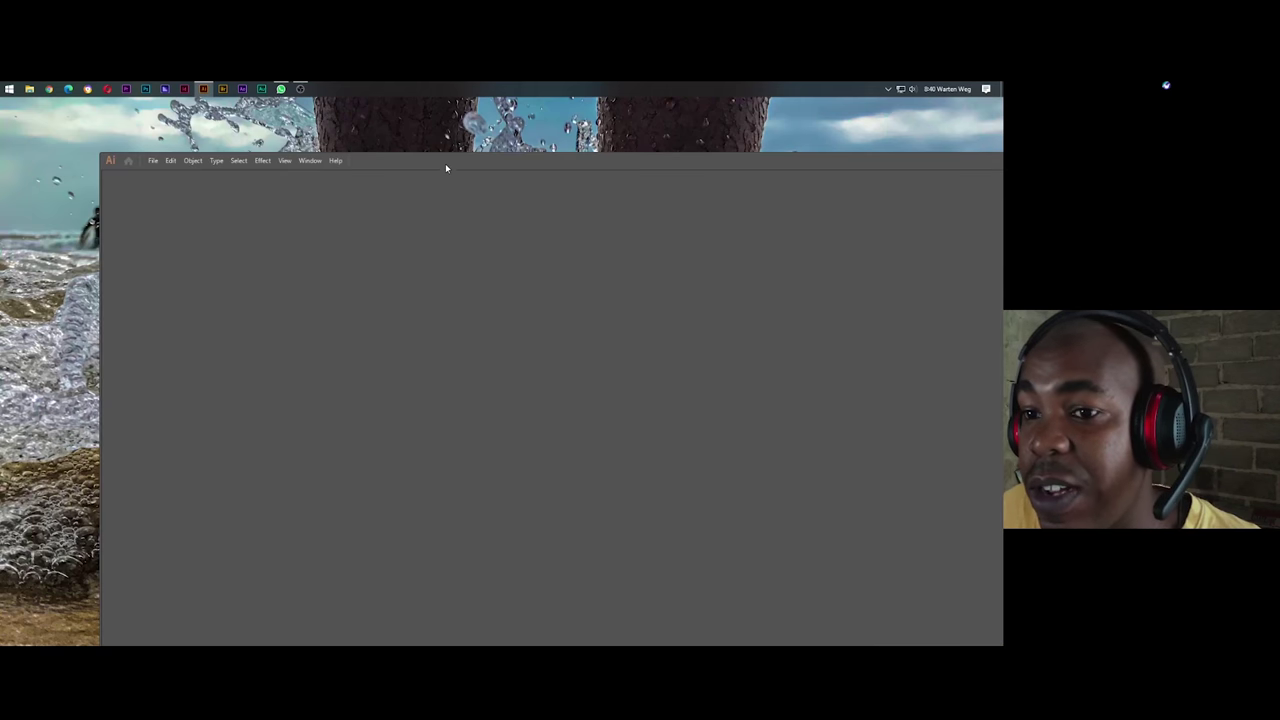
Bring up the New Document dialog via Create New on the Home screen.
left_click(29, 89)
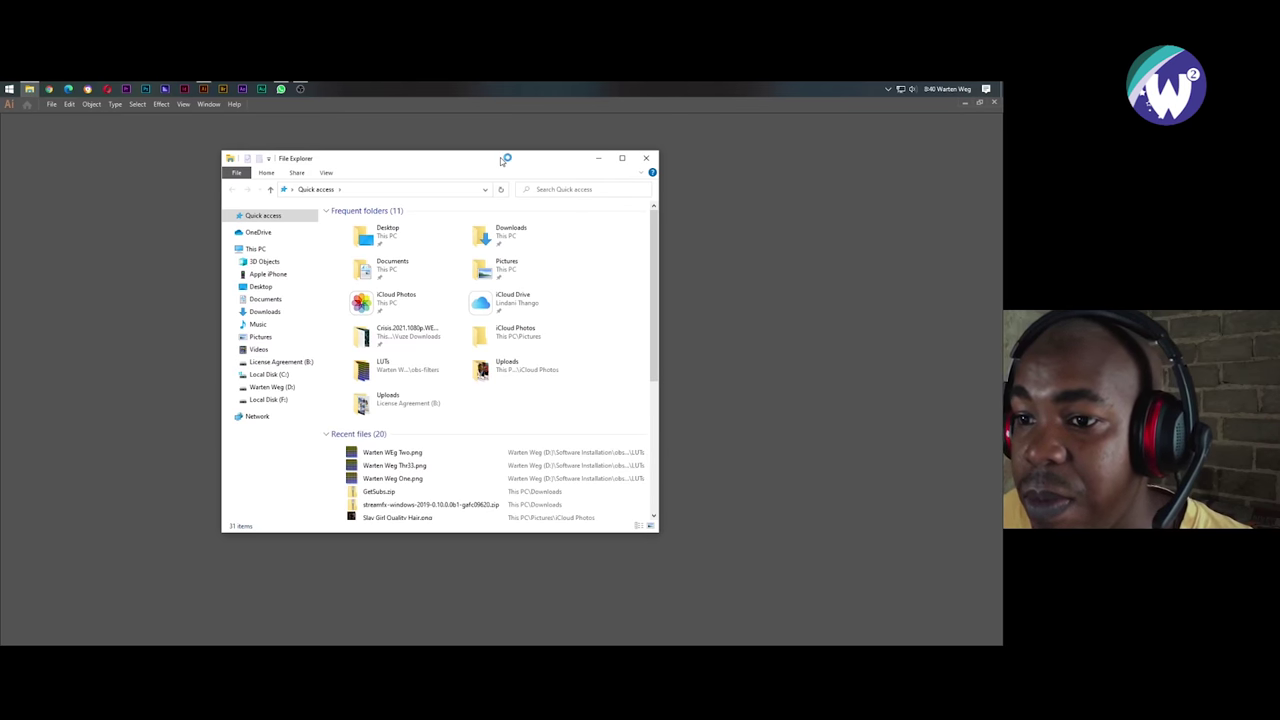
left_click(51, 105)
left_click(50, 105)
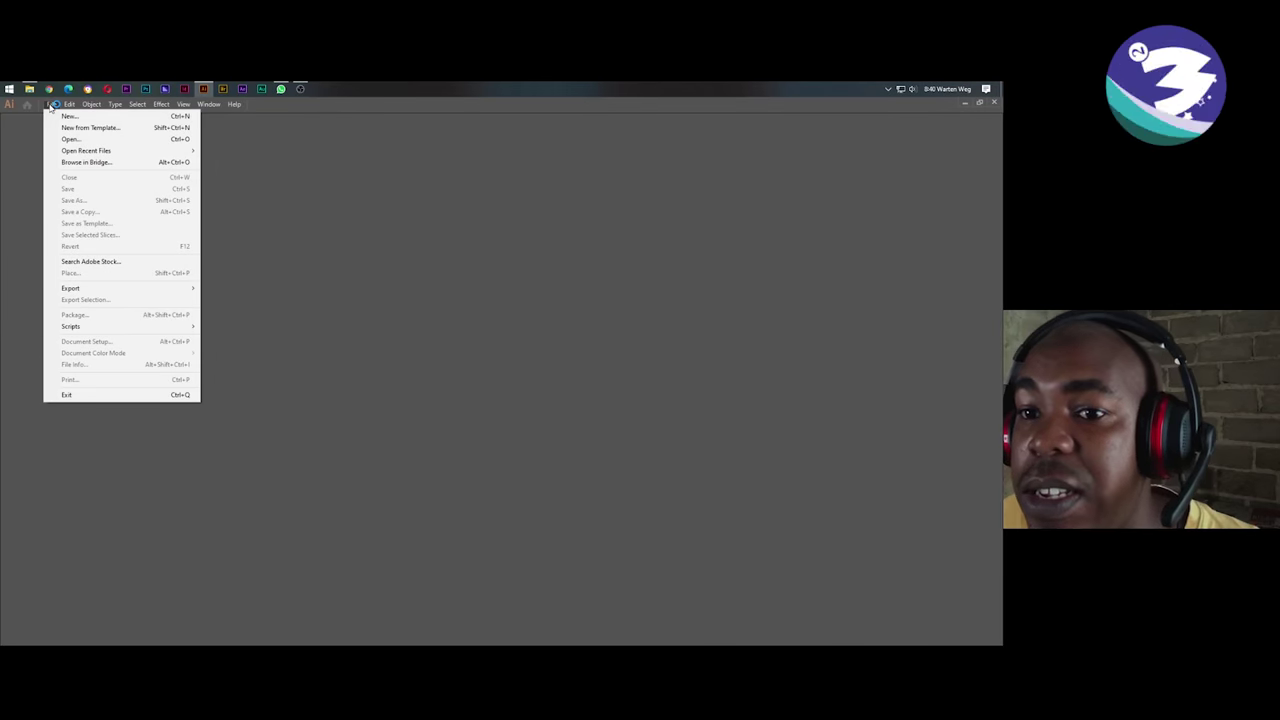
left_click(51, 105)
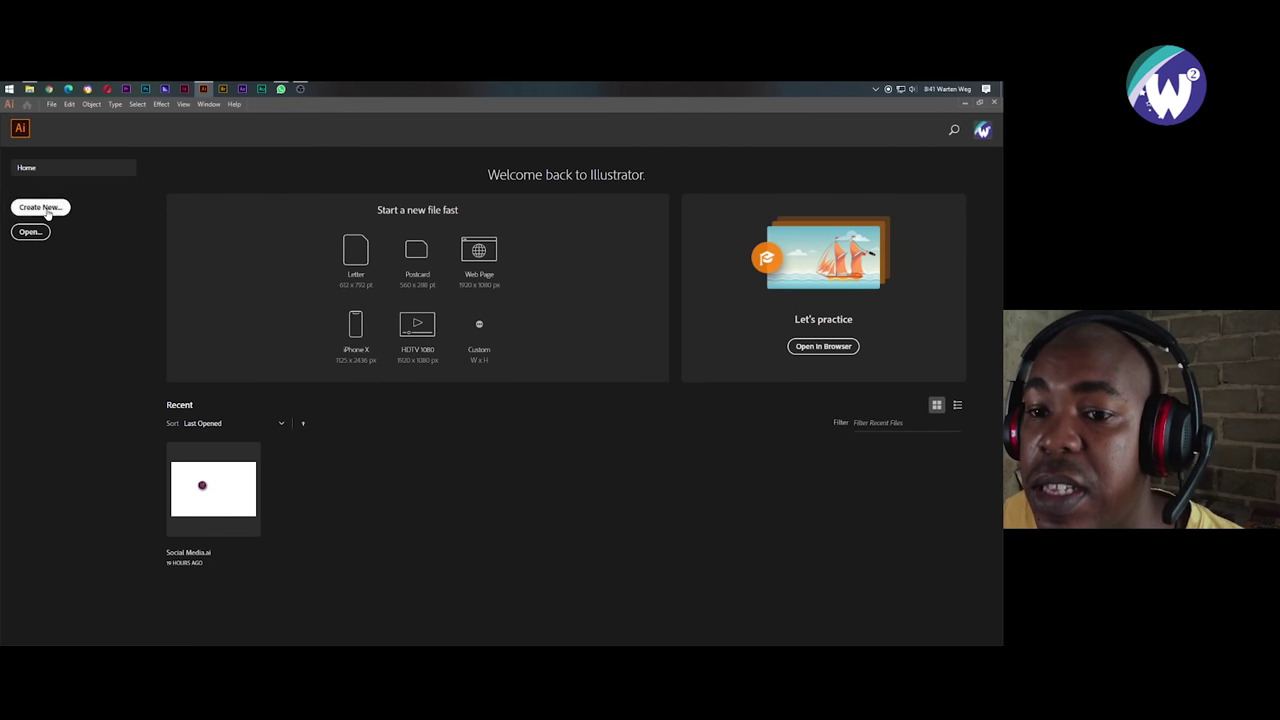
left_click(45, 210)
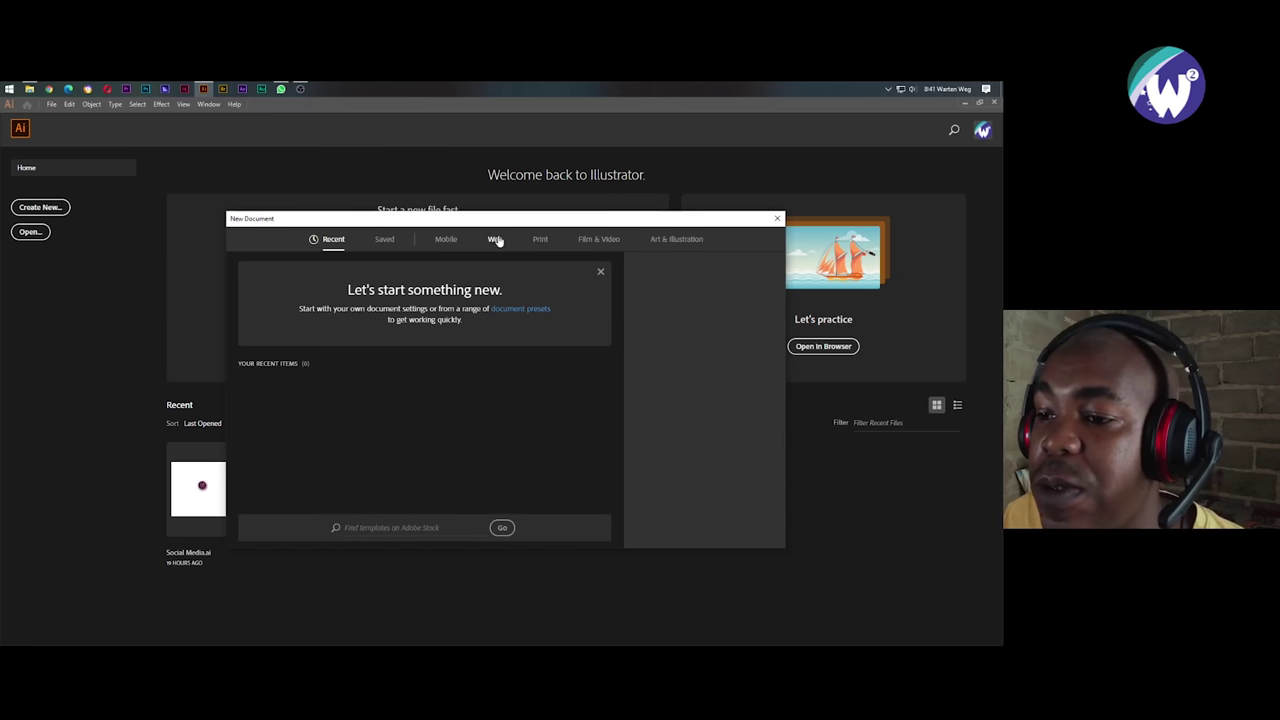
Create an A4 landscape print document named 'Brazilian Wave'.
left_click(539, 241)
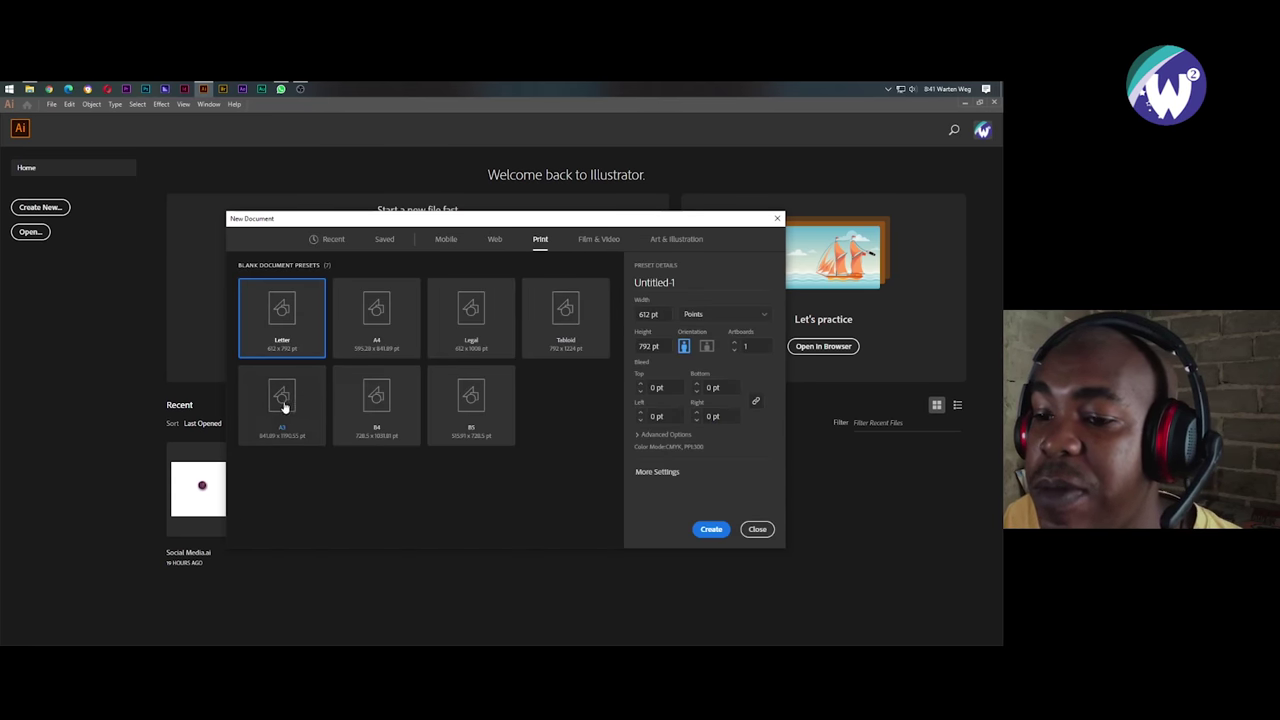
left_click(382, 317)
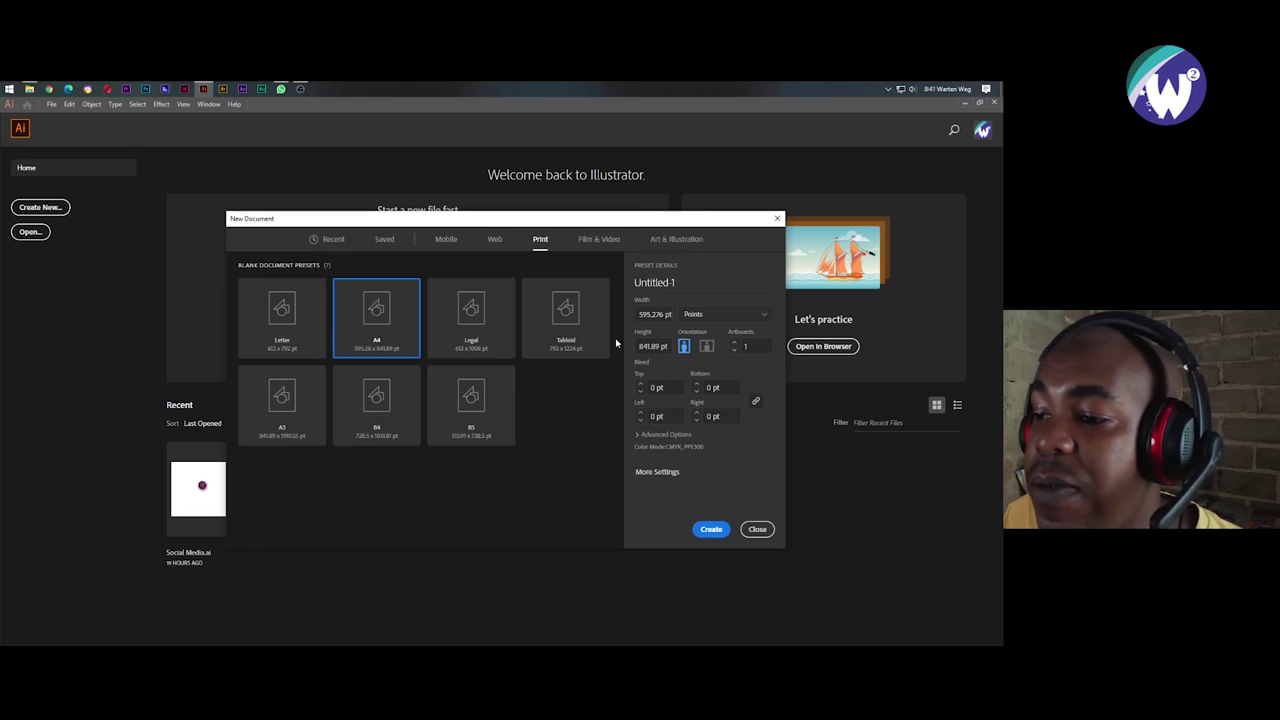
left_click(707, 347)
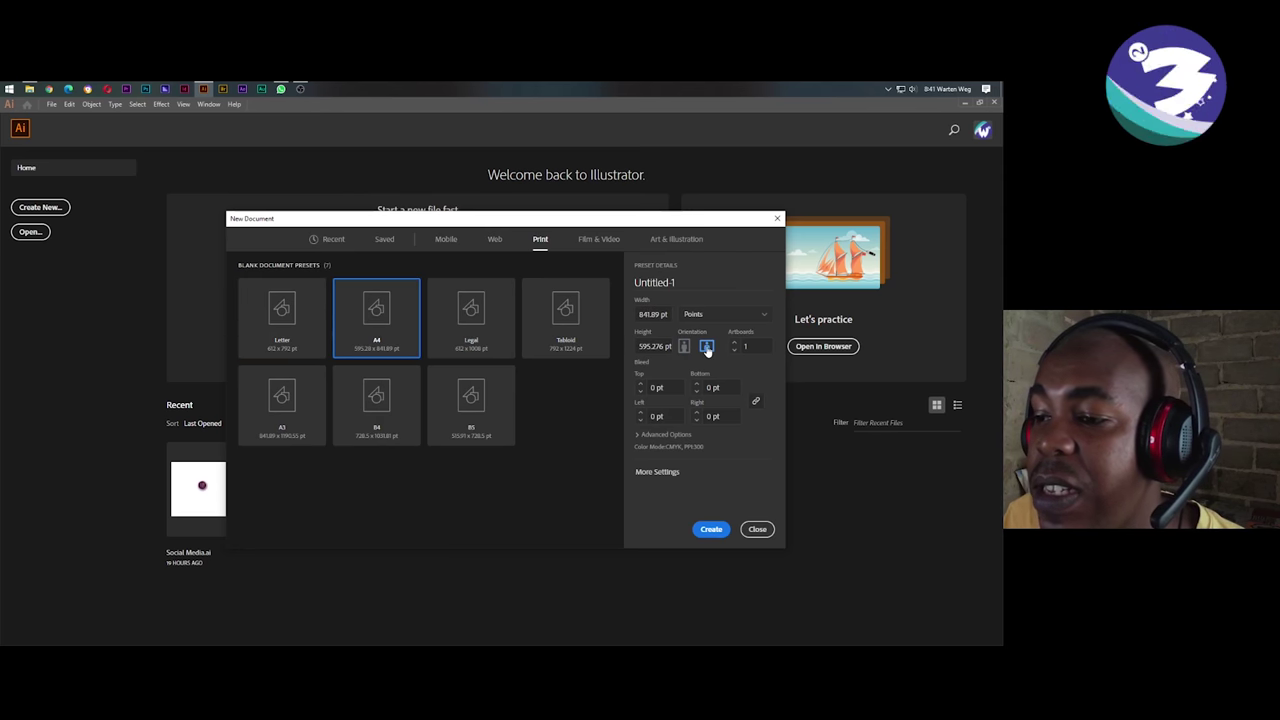
left_click(689, 285)
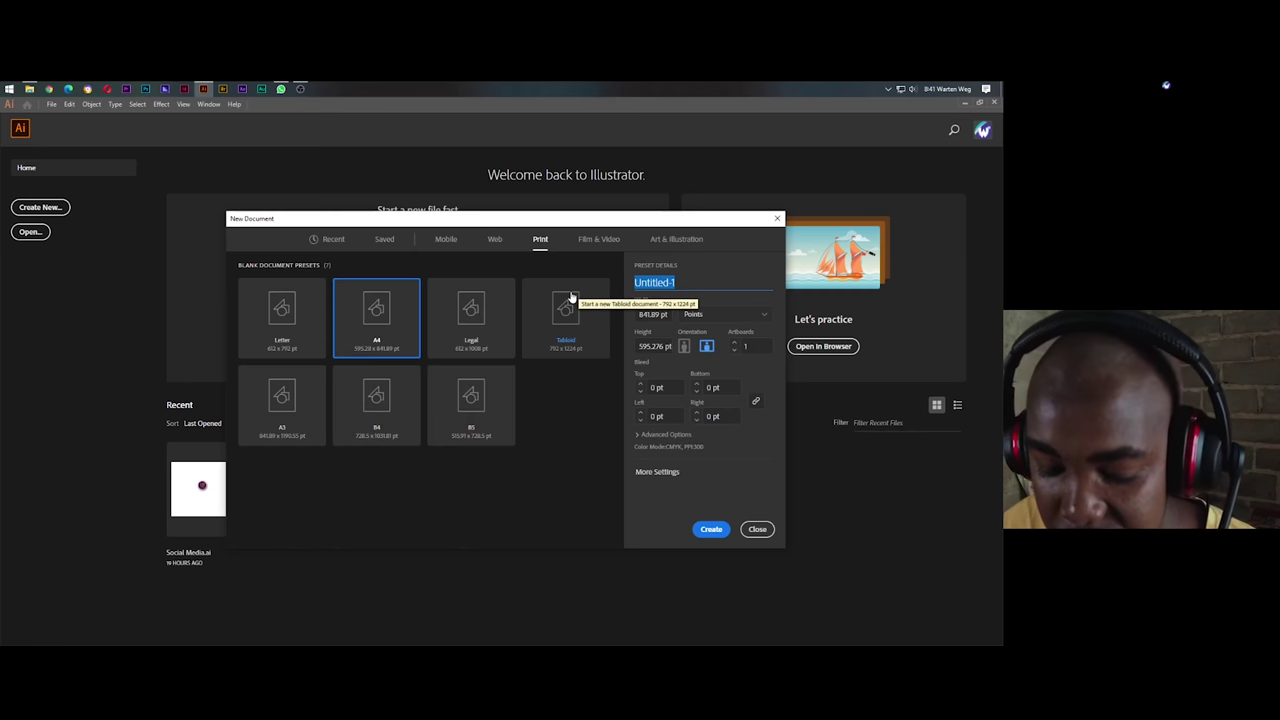
type("Br")
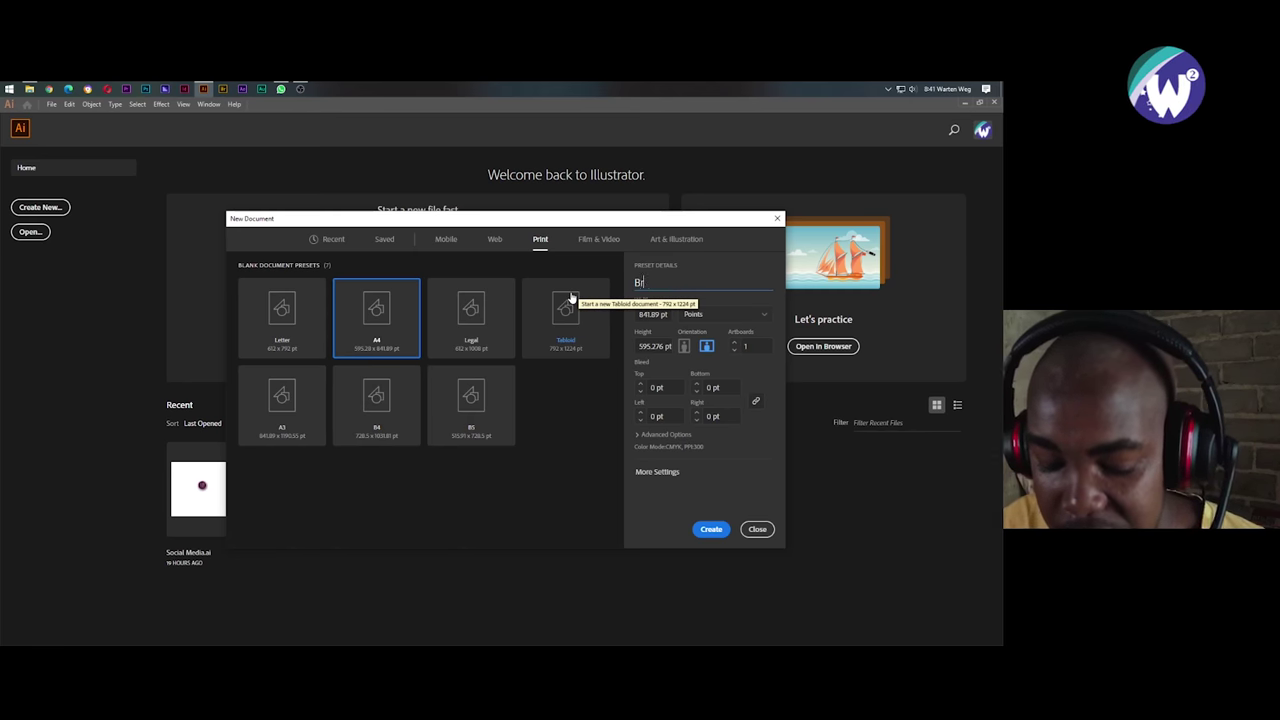
type("azilian Wave")
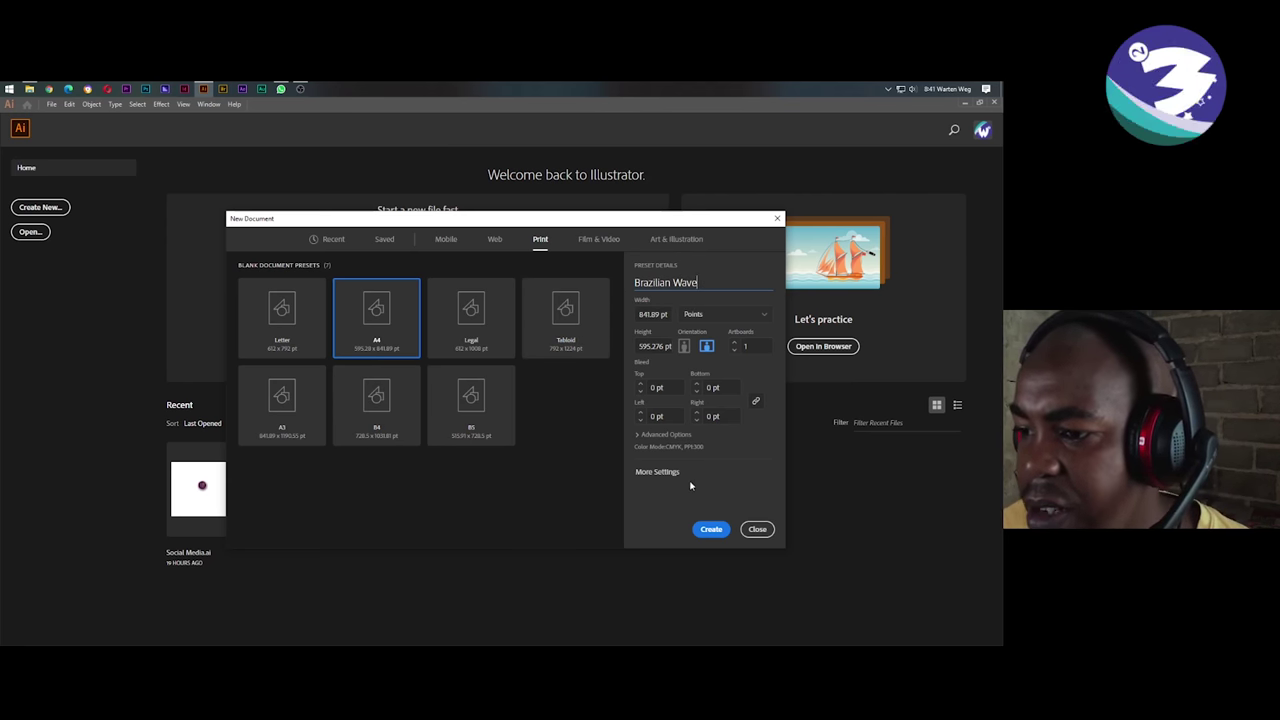
left_click(705, 533)
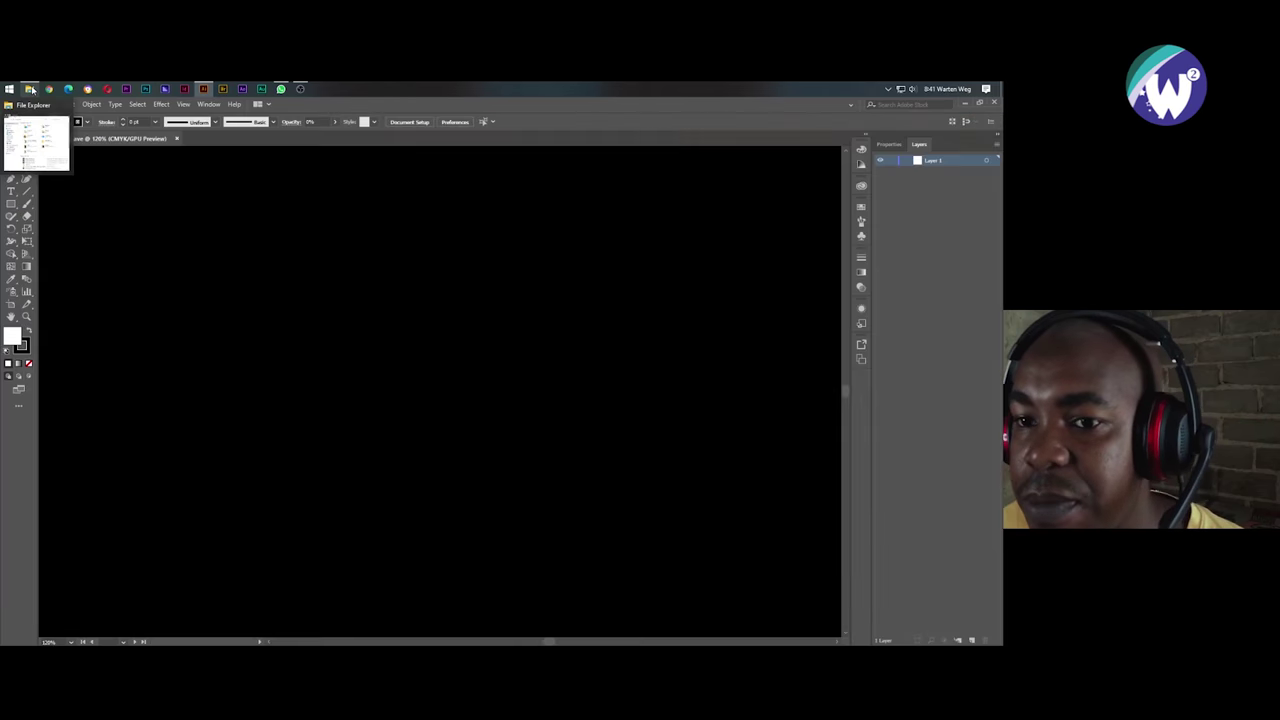
Drag the WhatsApp flyer image from Downloads onto the artboard and fit the artboard in view.
left_click(29, 89)
left_click(265, 311)
left_click_drag(355, 315, 727, 388)
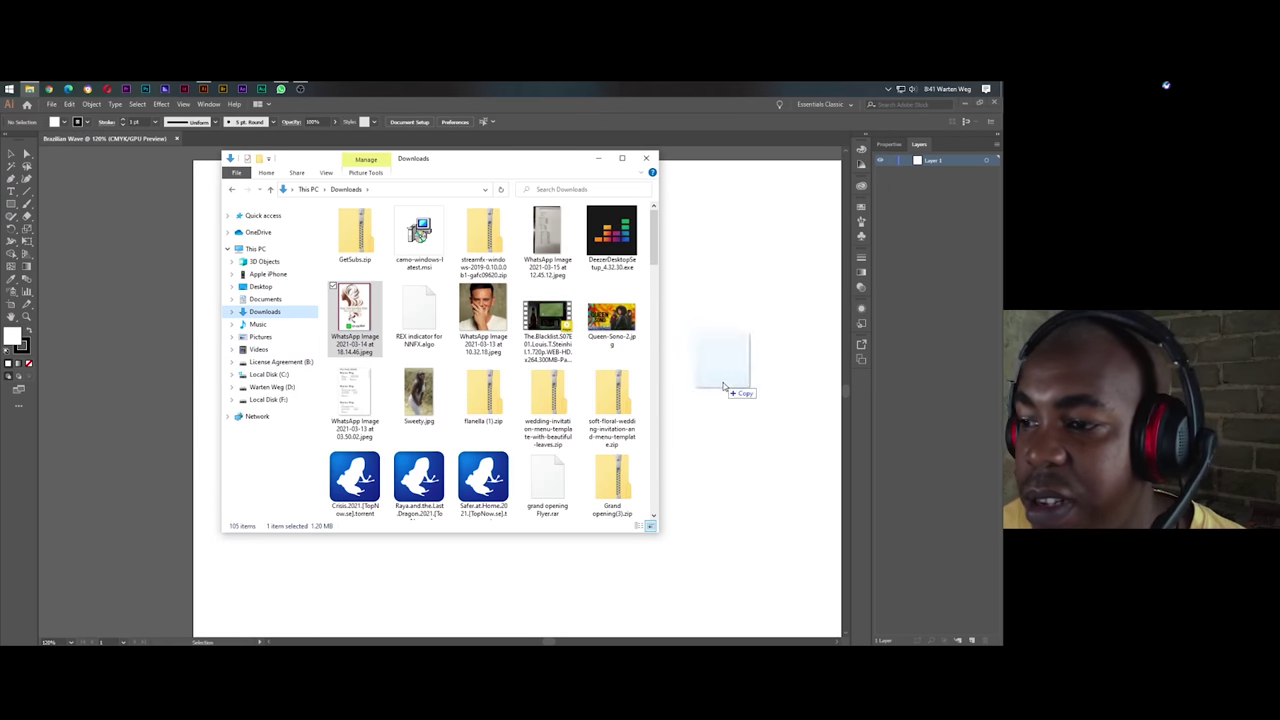
key("ctrl+0")
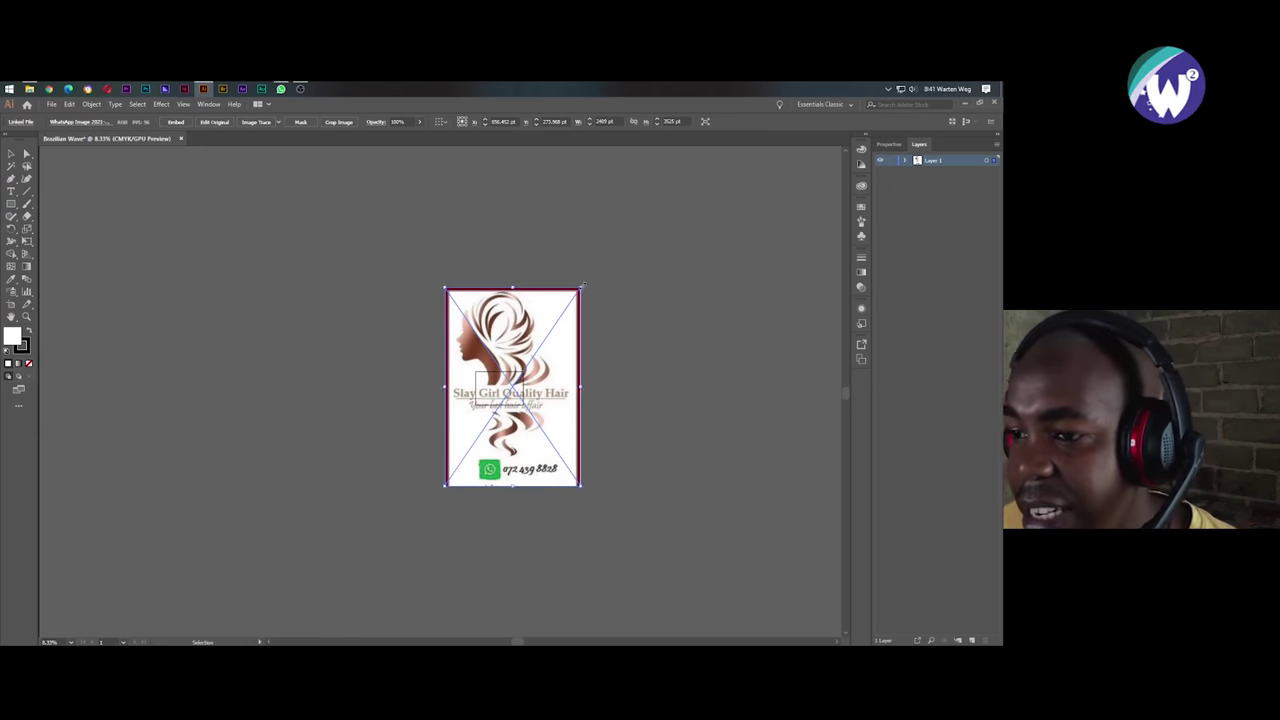
Resize and reposition the flyer on the artboard, then lock Layer 1.
mouse_move(447, 485)
left_mouse_down()
mouse_move(535, 336)
mouse_move(579, 290)
left_mouse_up()
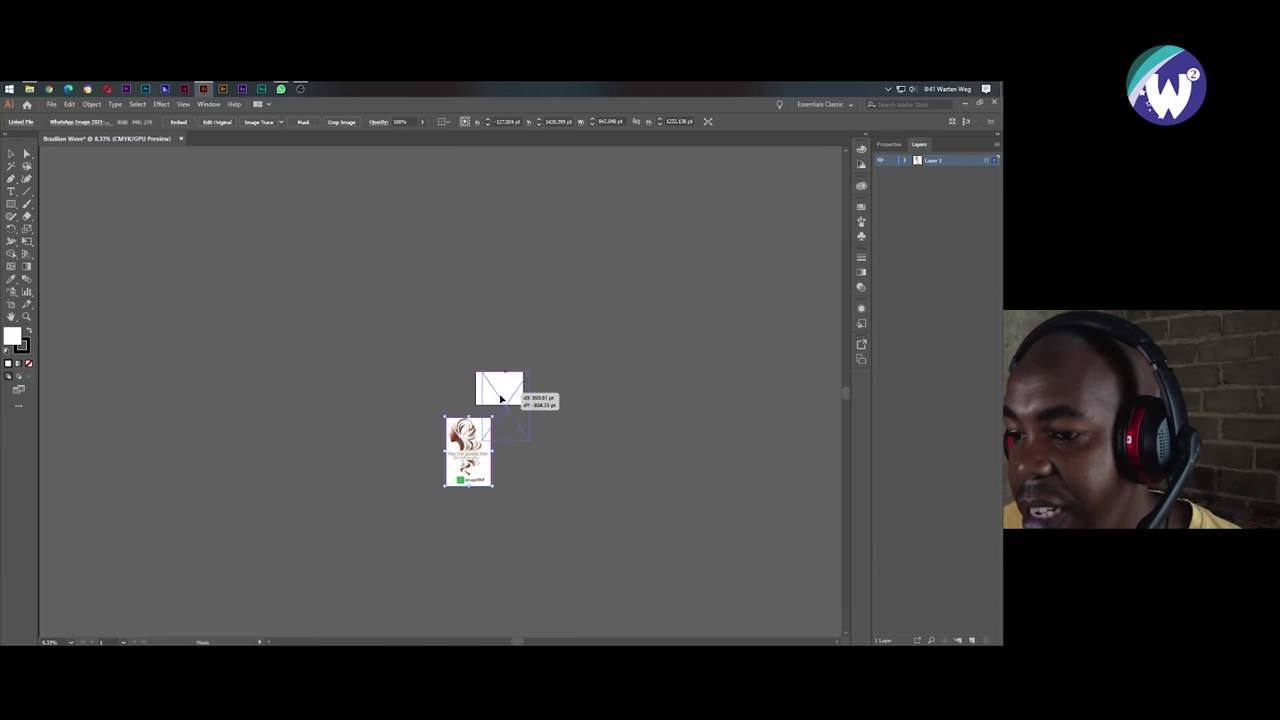
scroll(507, 413, "up", 3)
scroll(507, 413, "up", 3)
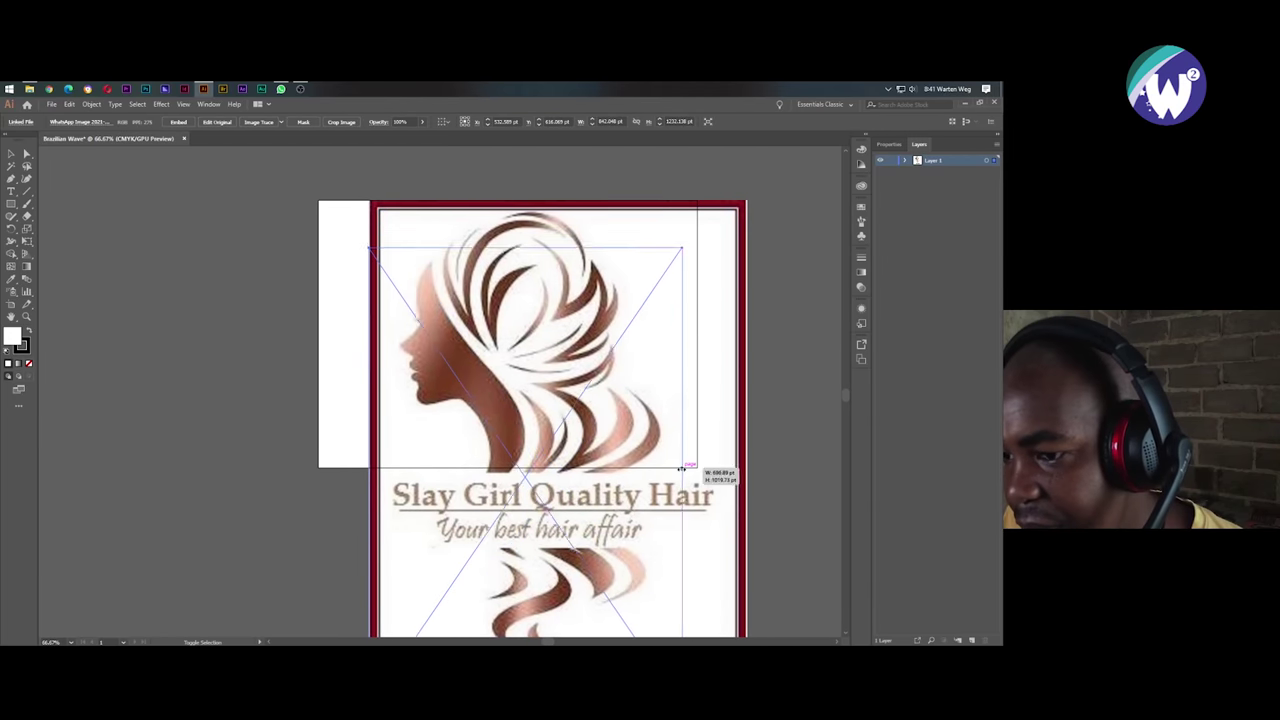
left_click_drag(570, 478, 572, 428)
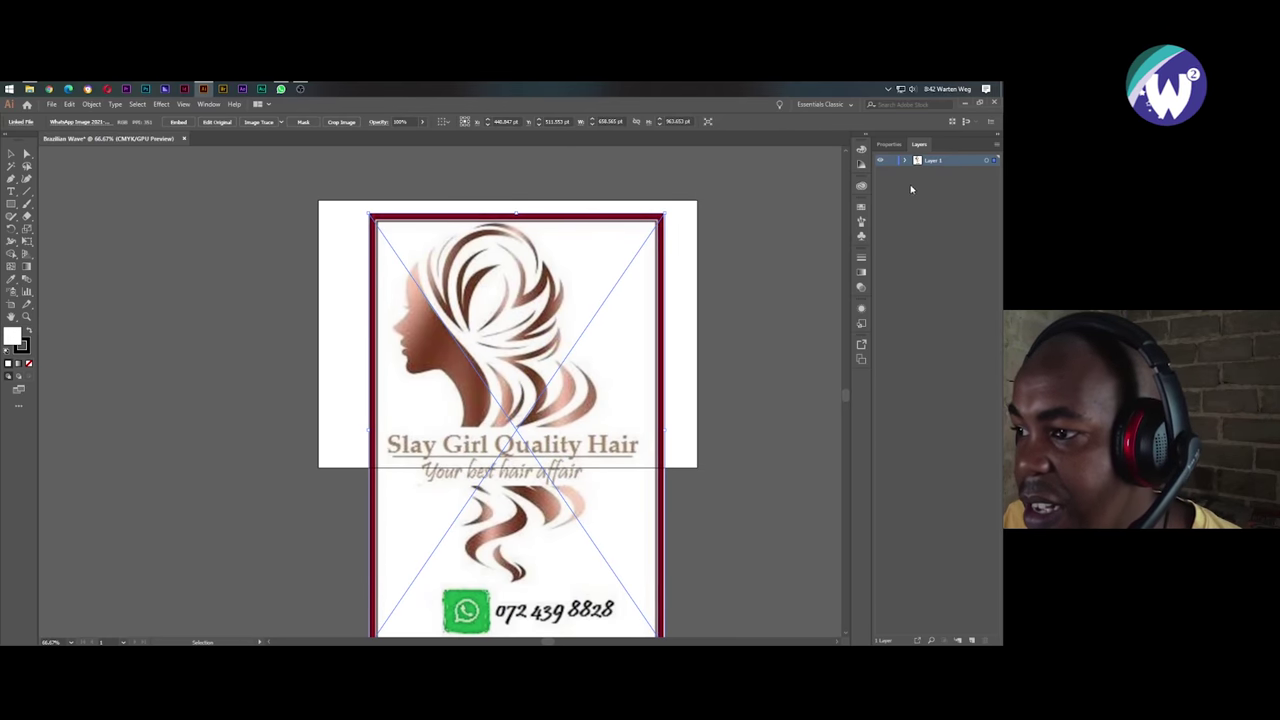
left_click(892, 161)
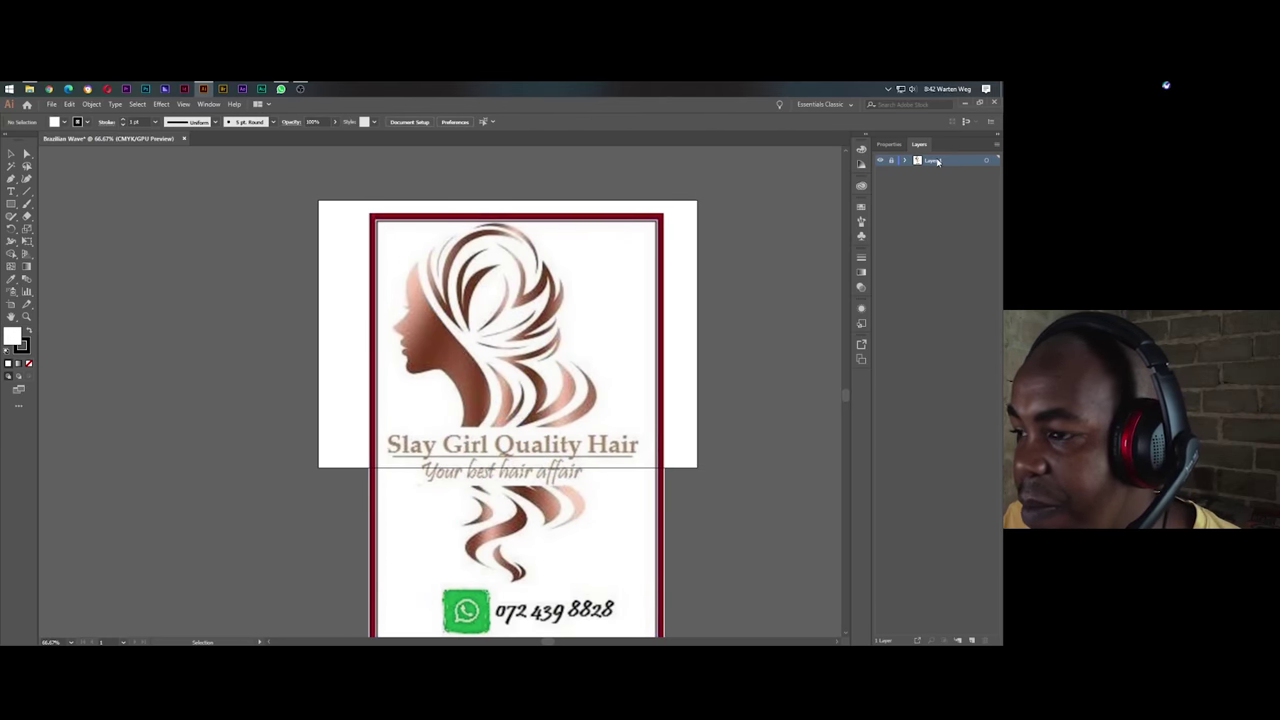
Add Layer 2 and ready the Pen tool with fill None, zoomed in on the face.
left_click(970, 643)
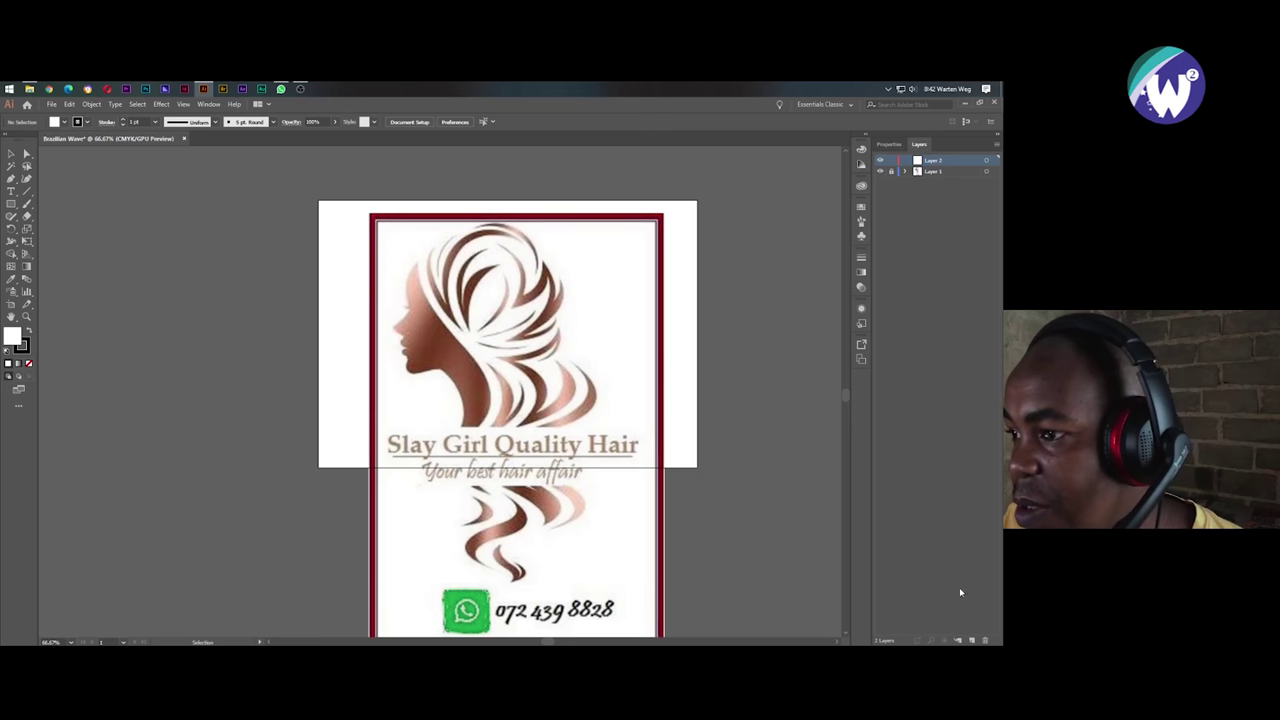
left_click(12, 180)
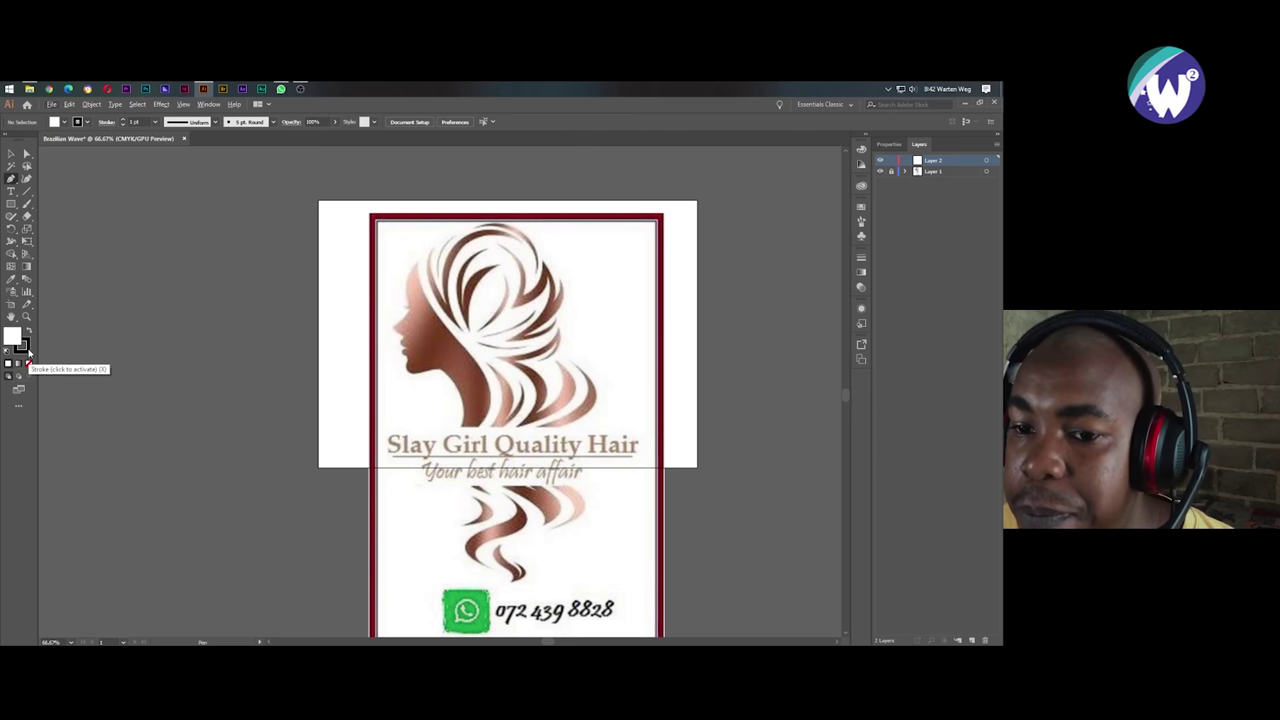
left_click(29, 364)
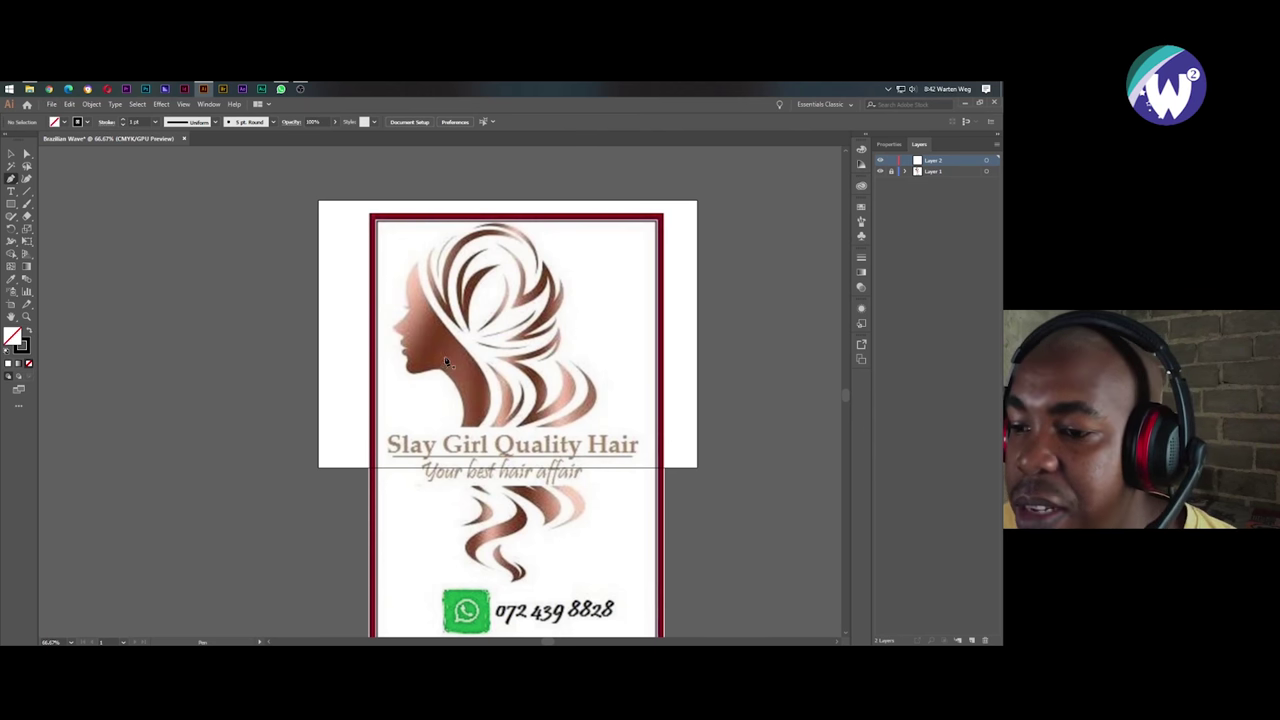
scroll(434, 345, "up", 10)
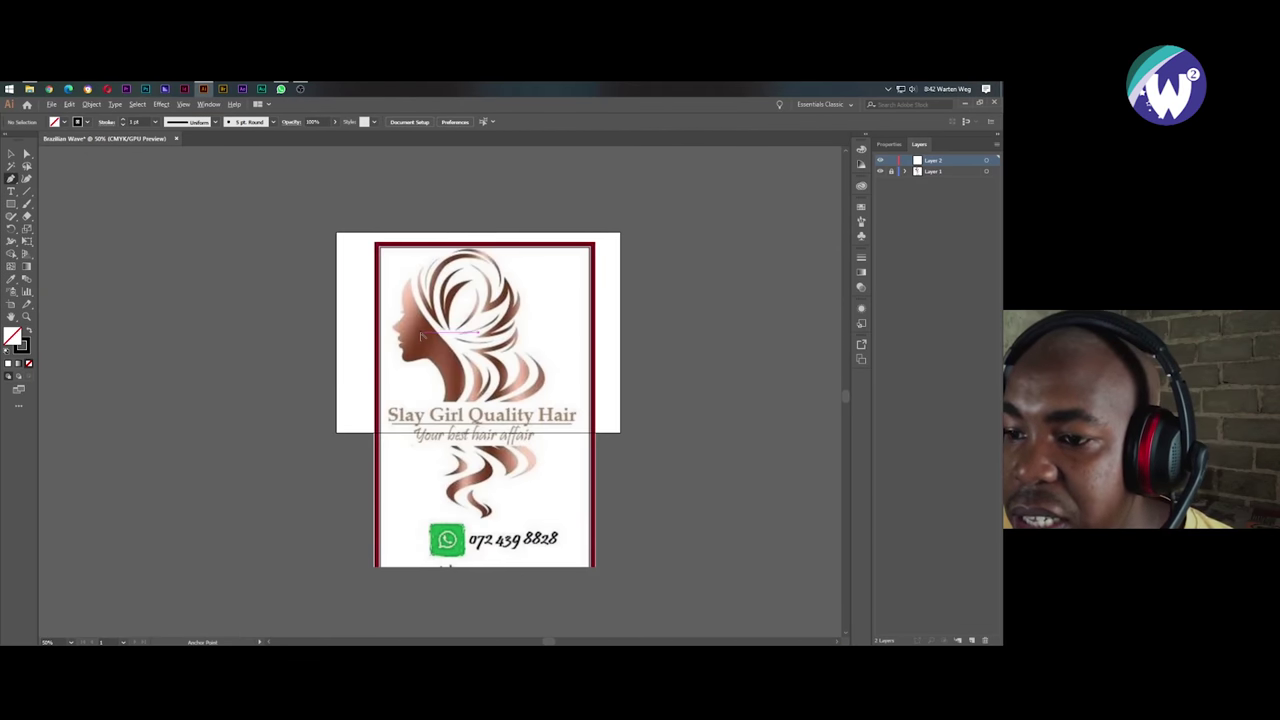
scroll(430, 342, "up", 3)
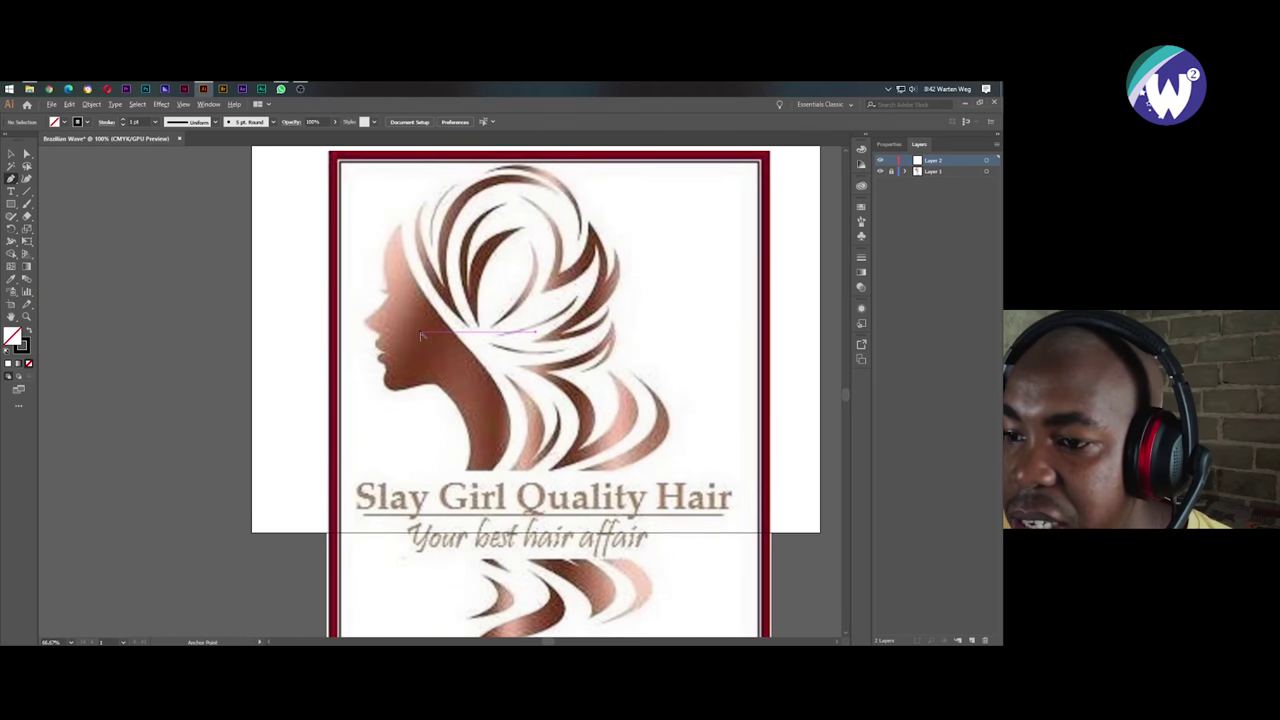
Outline the first upper hair strands with curved and corner anchors, closing each path.
left_click(421, 210)
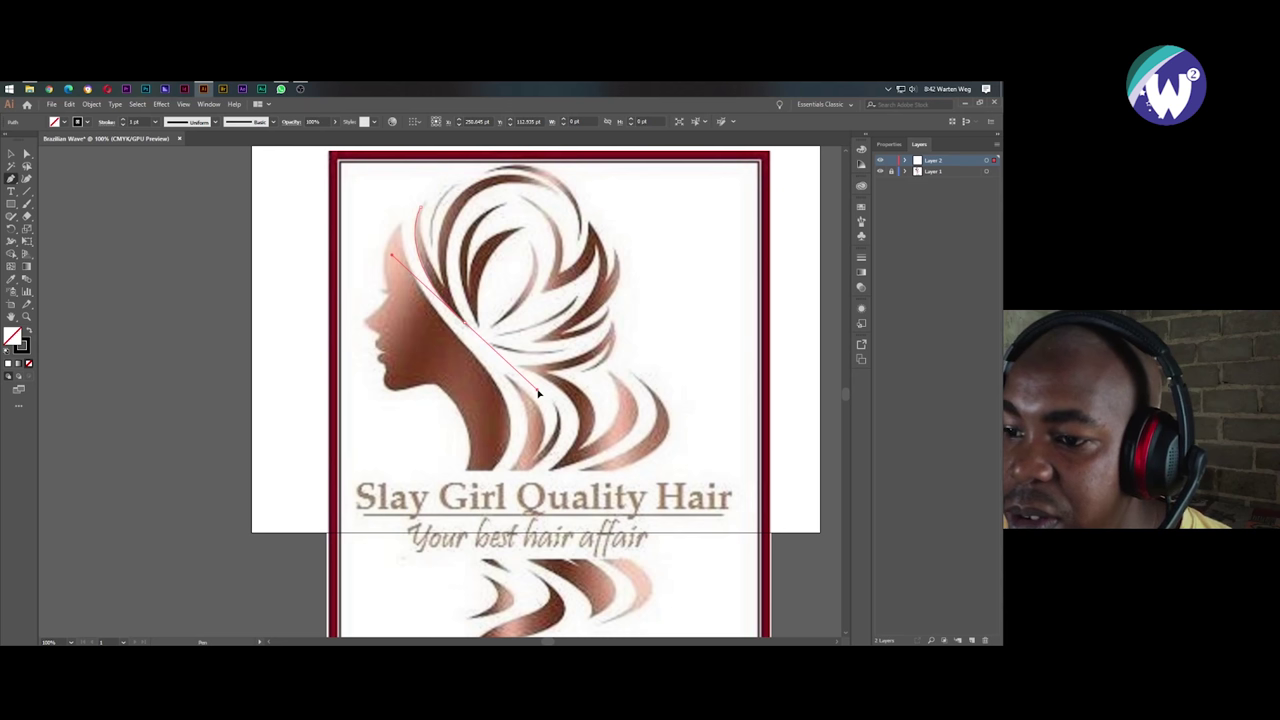
left_click(538, 393)
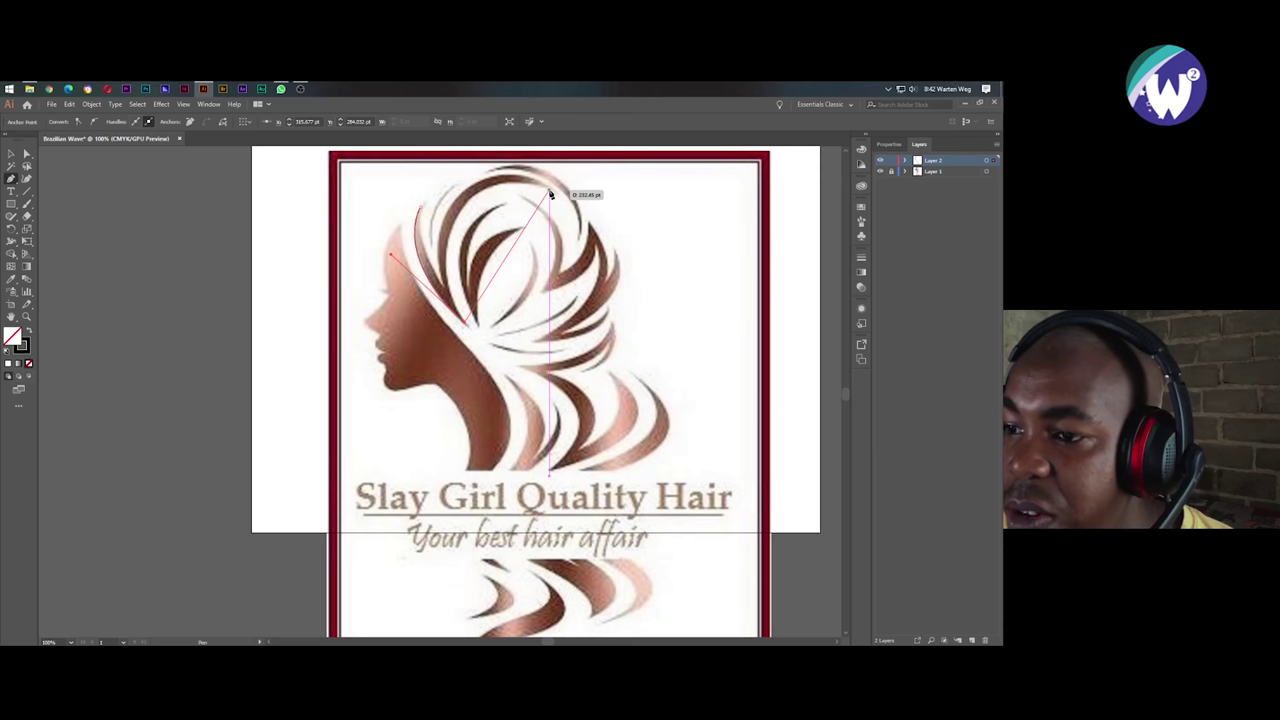
mouse_move(551, 194)
left_mouse_down()
mouse_move(677, 229)
mouse_move(700, 220)
left_mouse_up()
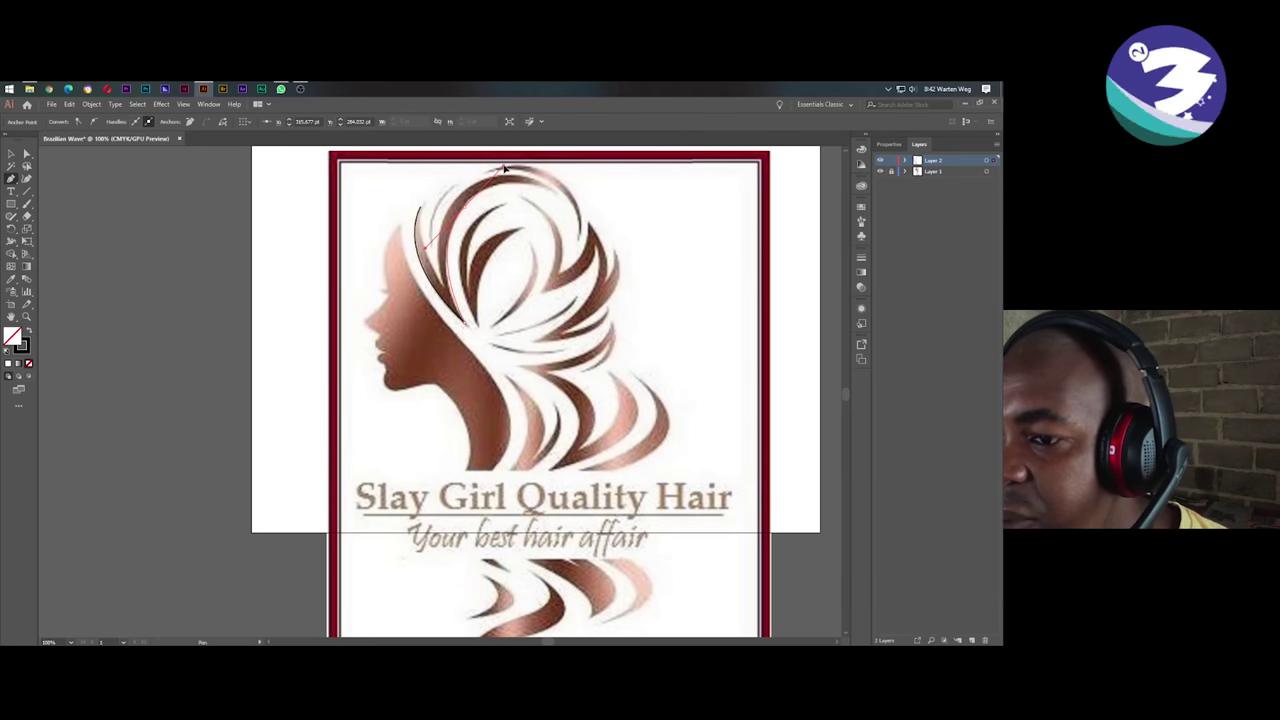
left_click_drag(511, 170, 466, 210)
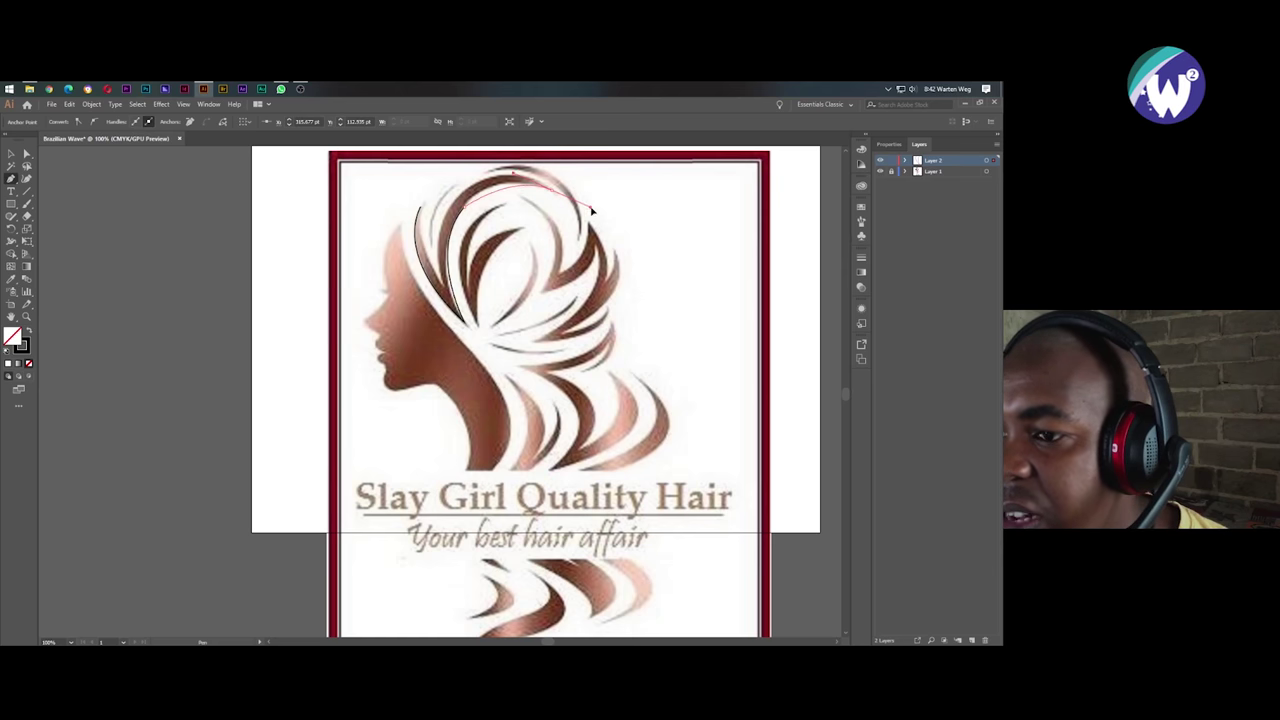
mouse_move(606, 217)
left_mouse_down()
mouse_move(505, 180)
mouse_move(476, 184)
left_mouse_up()
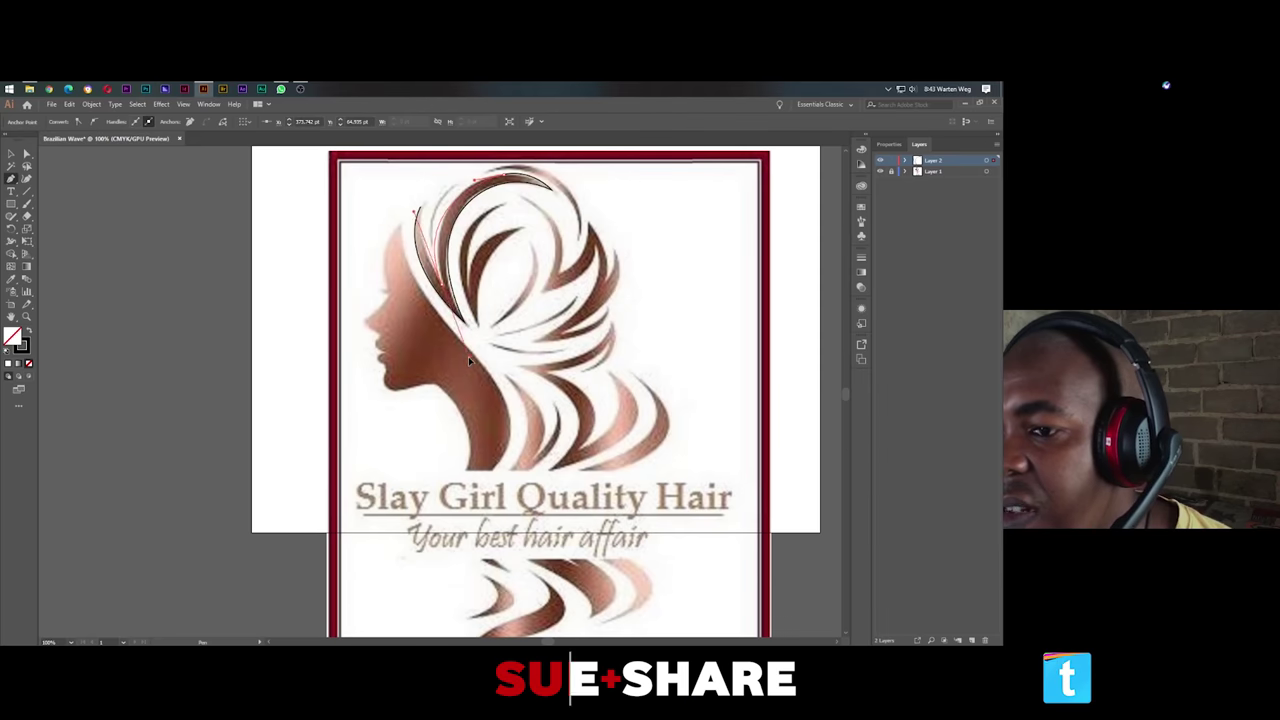
left_click(425, 200)
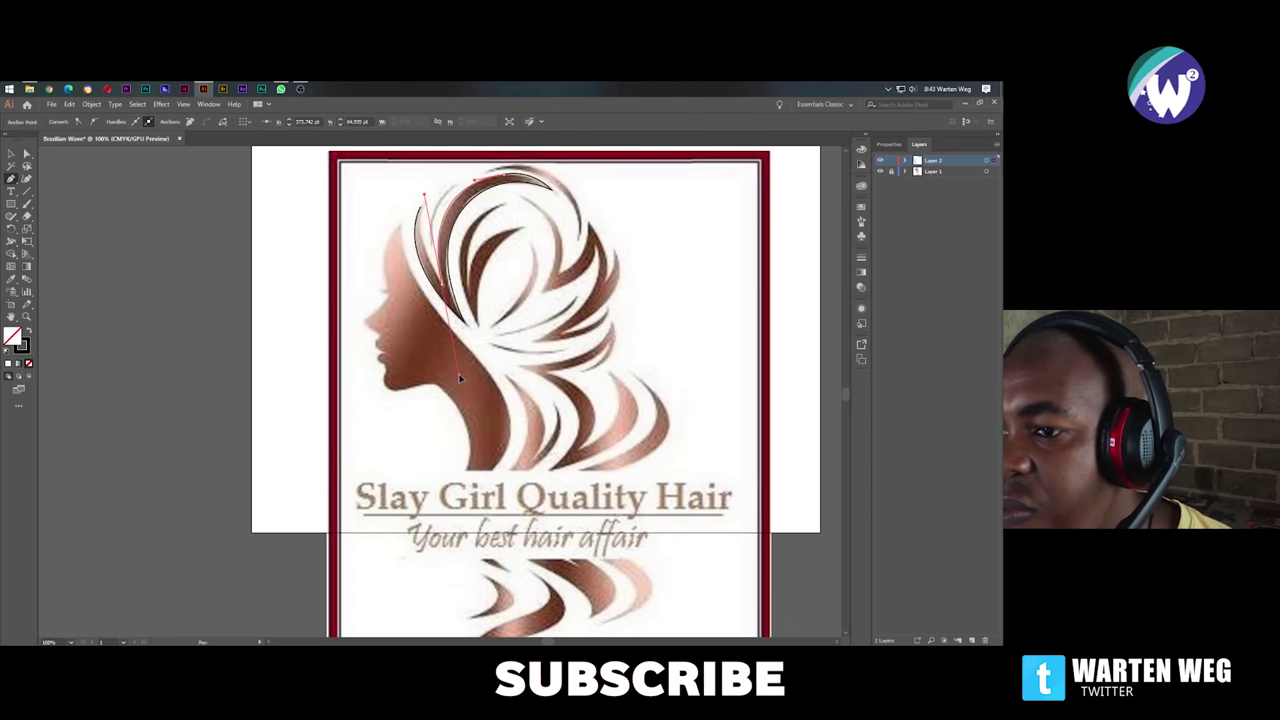
left_click_drag(444, 287, 458, 375)
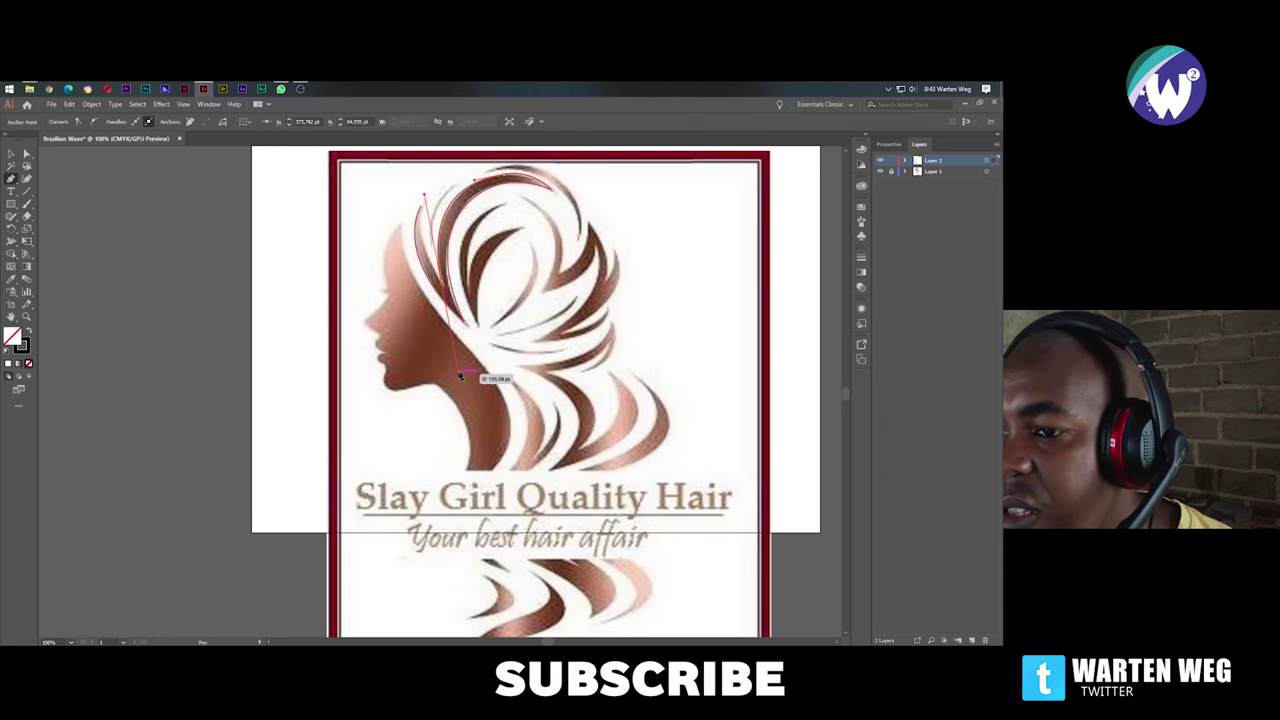
left_click(444, 287)
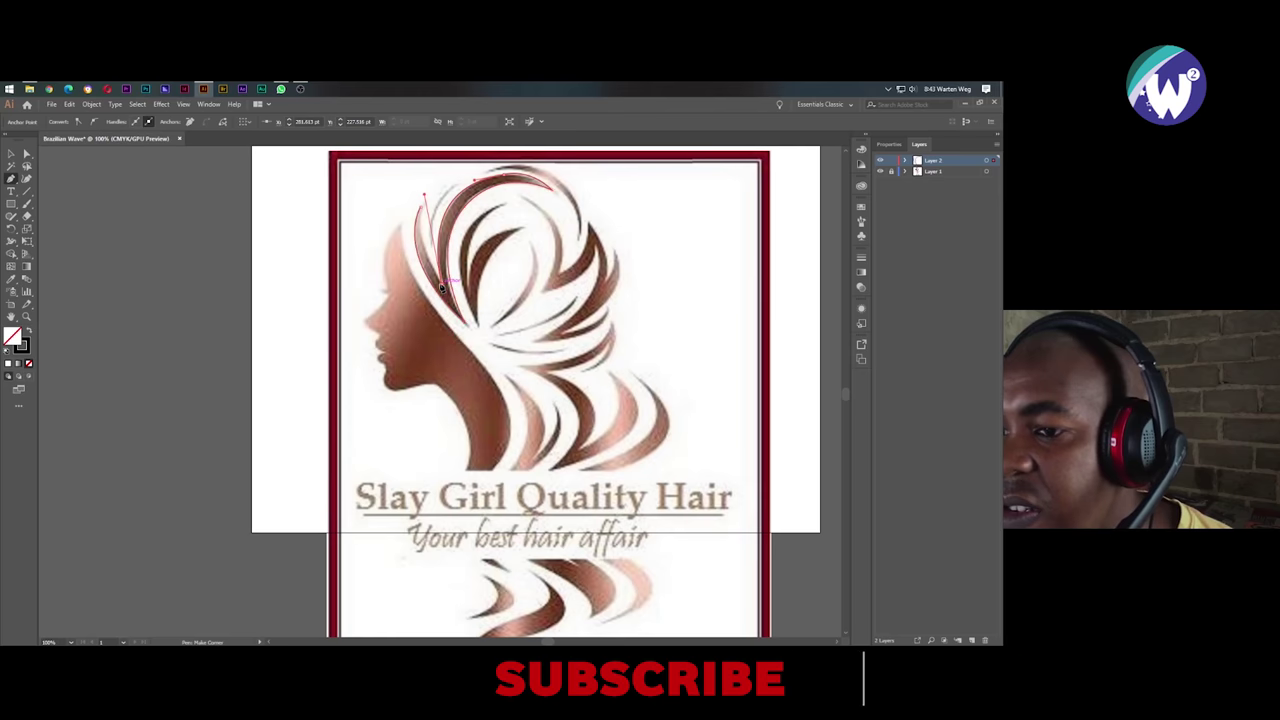
left_click(422, 209)
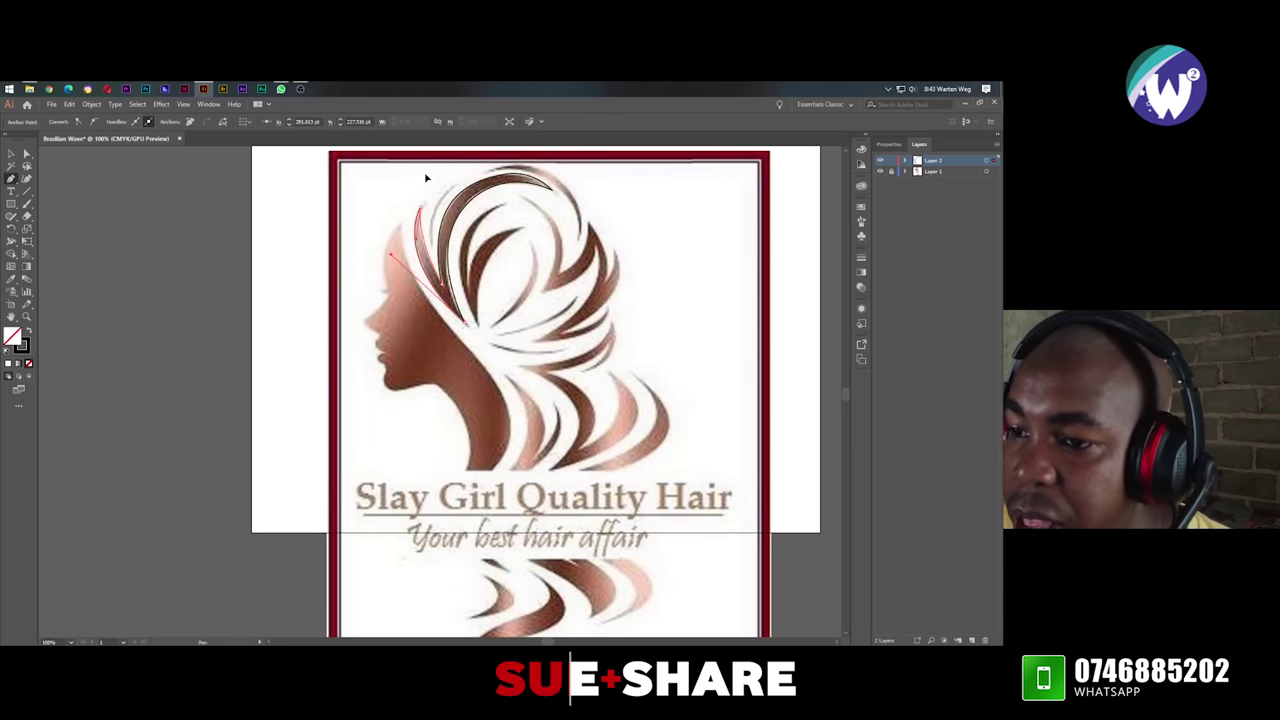
left_click(424, 182)
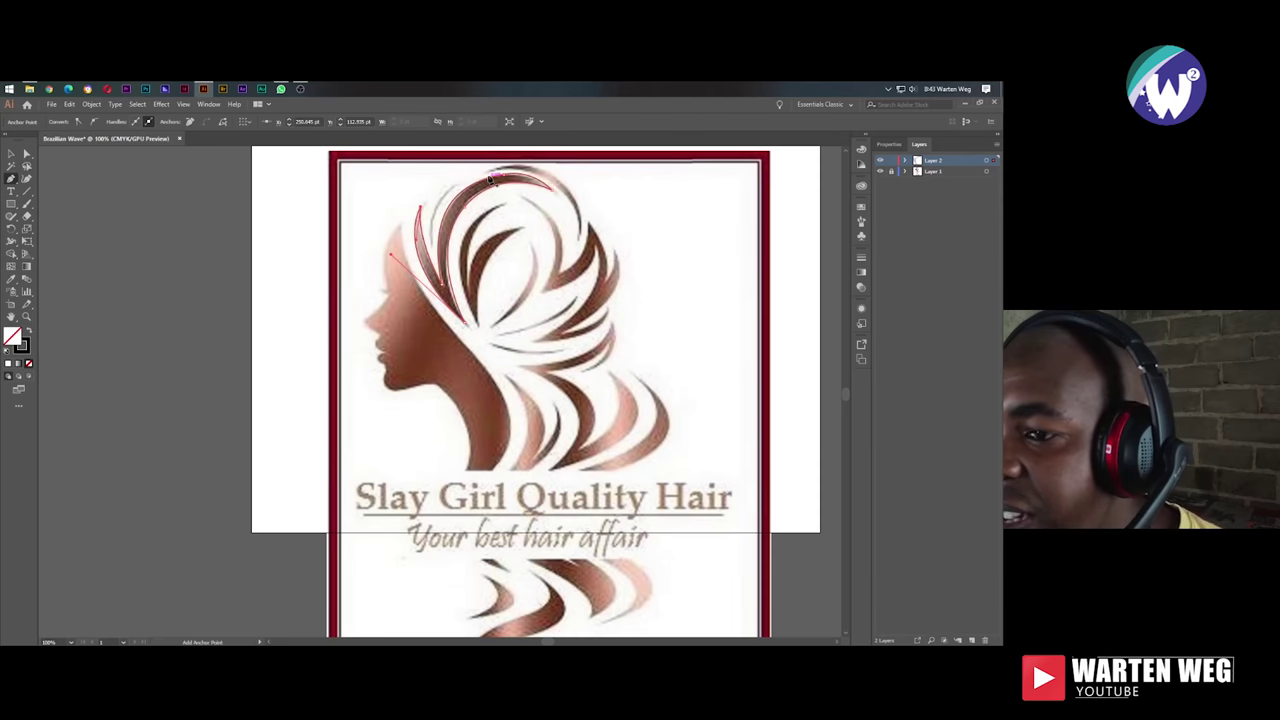
left_click_drag(492, 176, 537, 177)
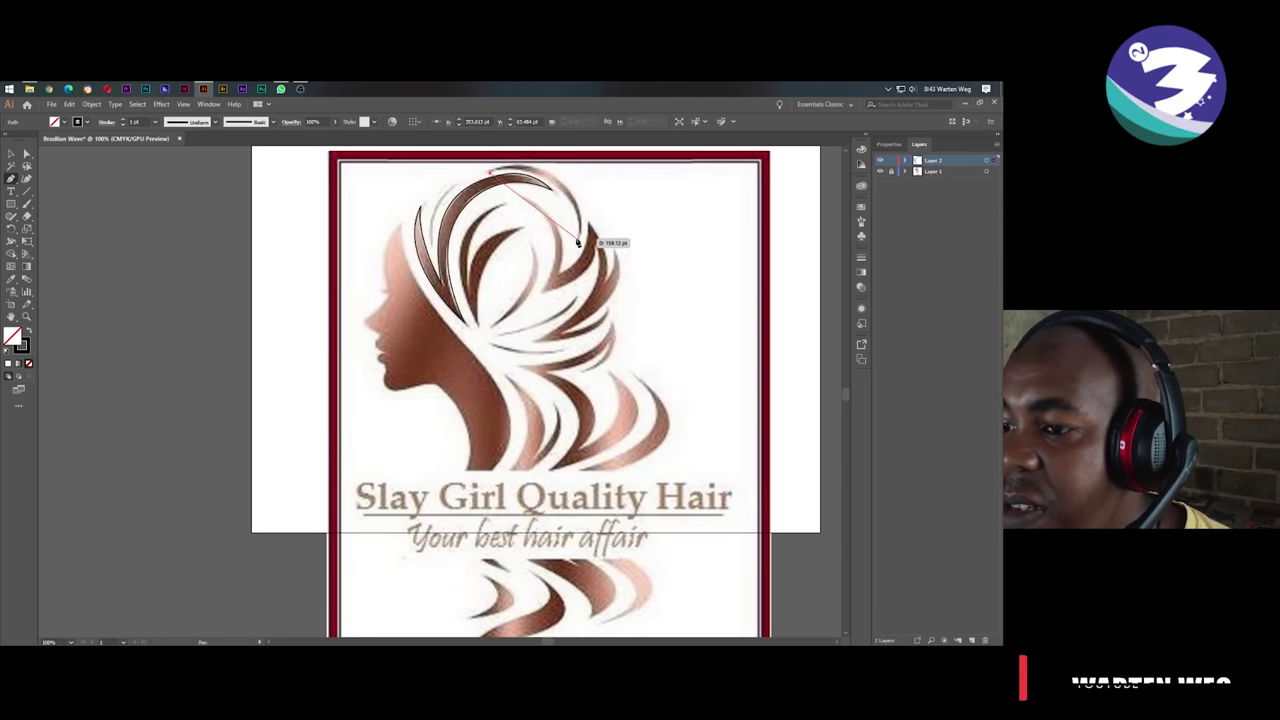
Trace another top hair strand along both edges down to its lower tip.
left_click_drag(577, 243, 559, 193)
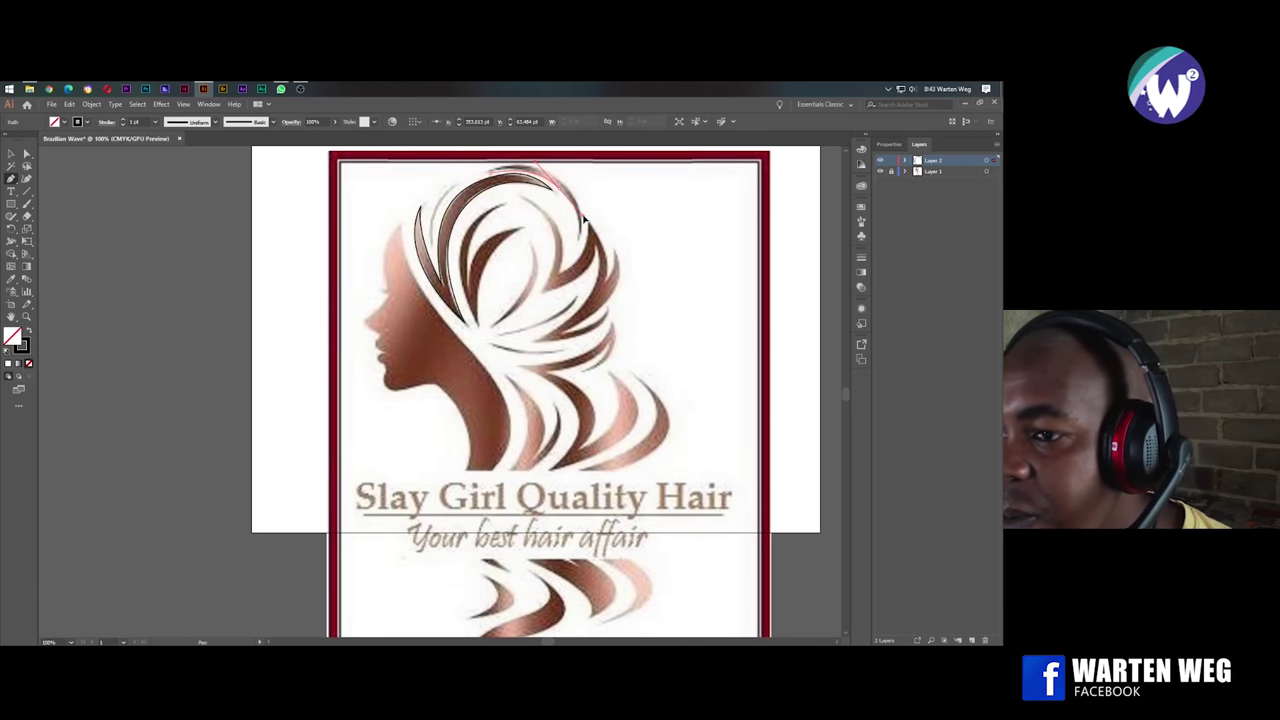
left_click_drag(578, 240, 563, 186)
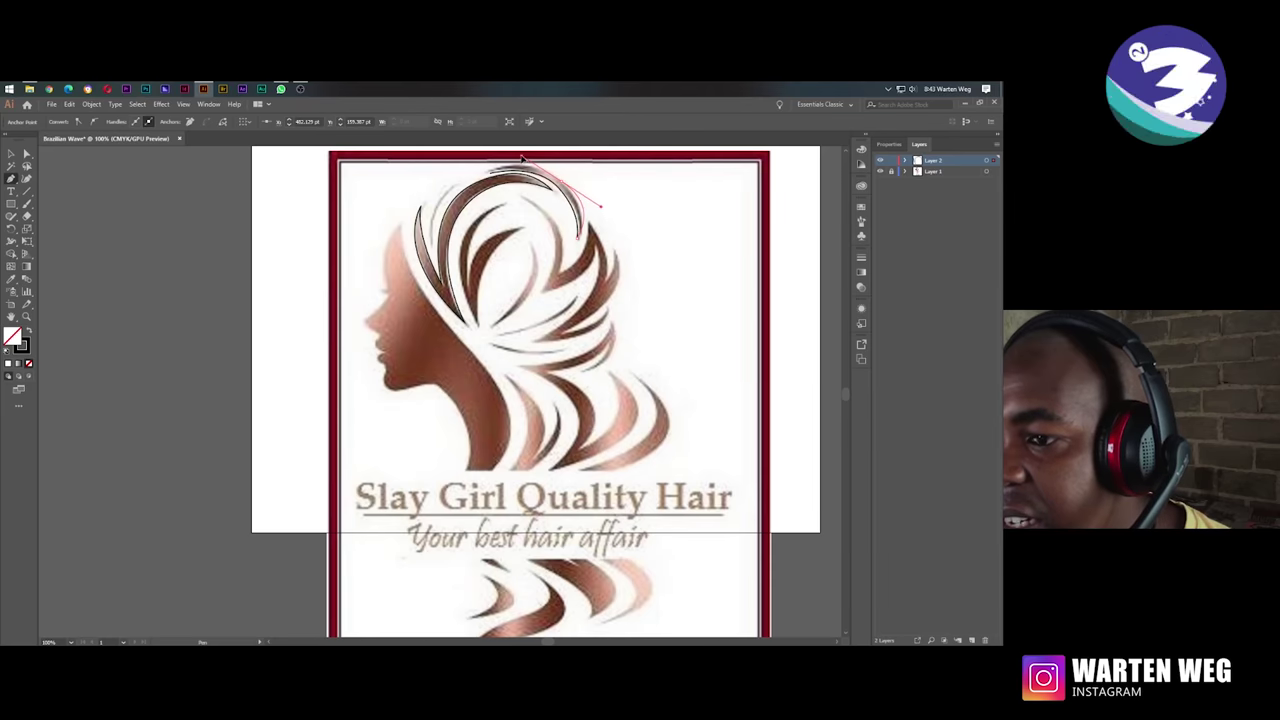
scroll(532, 181, "up", 3)
left_click(526, 260)
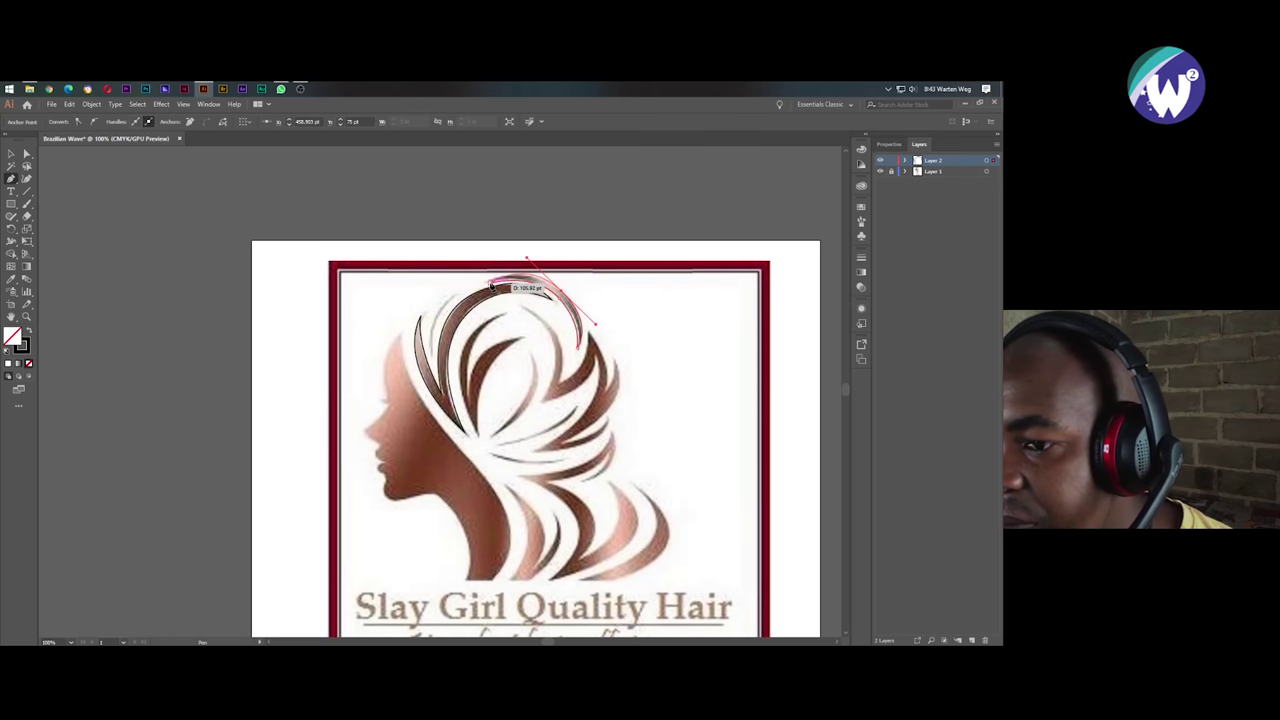
left_click_drag(491, 287, 490, 286)
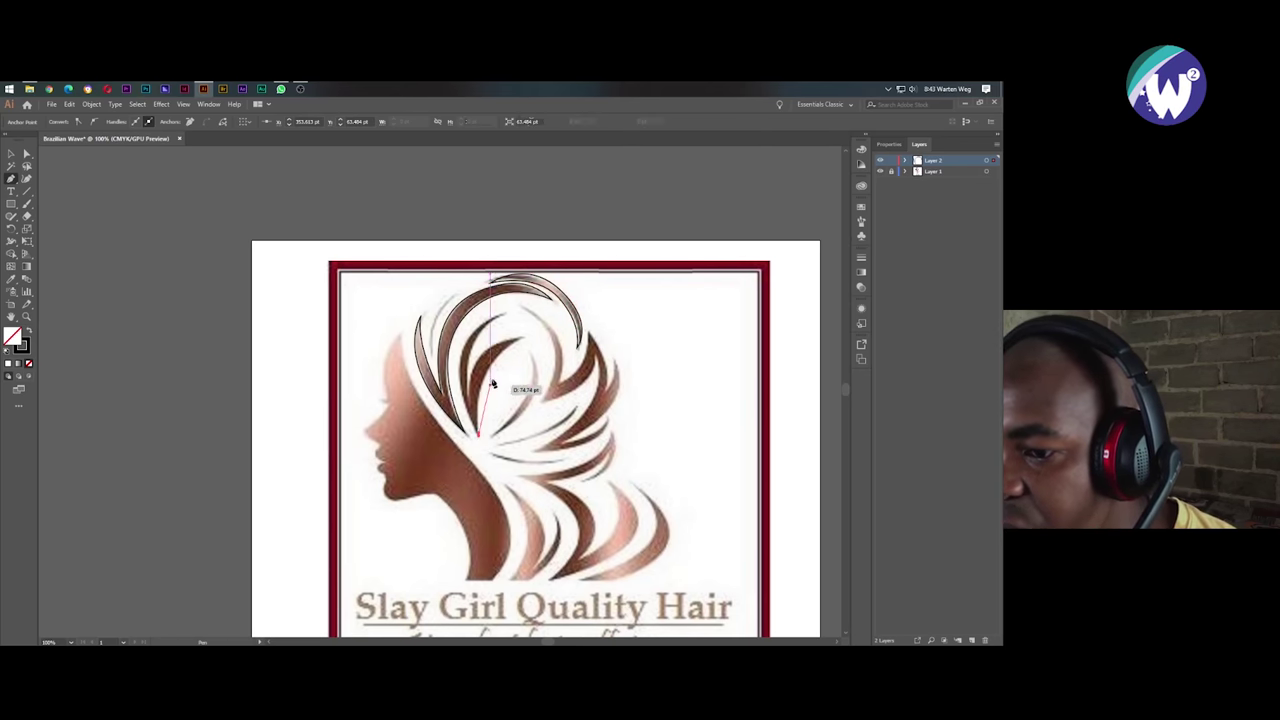
left_click_drag(520, 346, 569, 314)
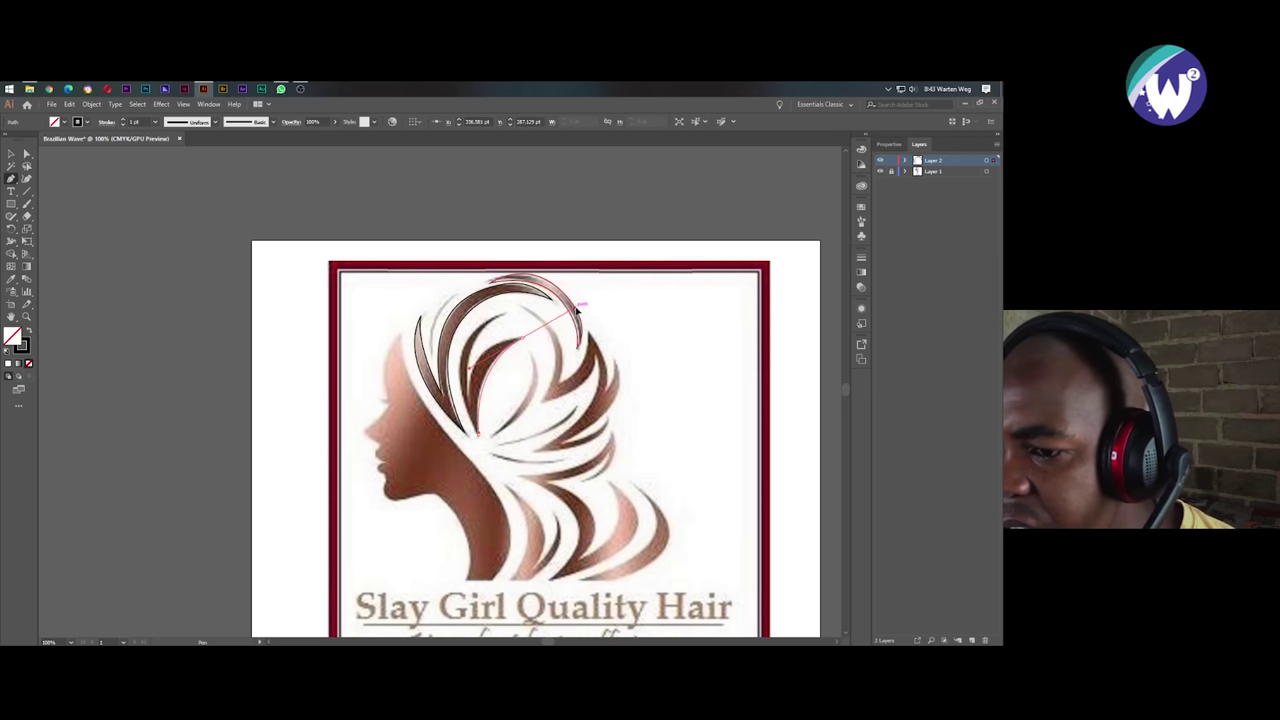
left_click_drag(551, 325, 551, 325)
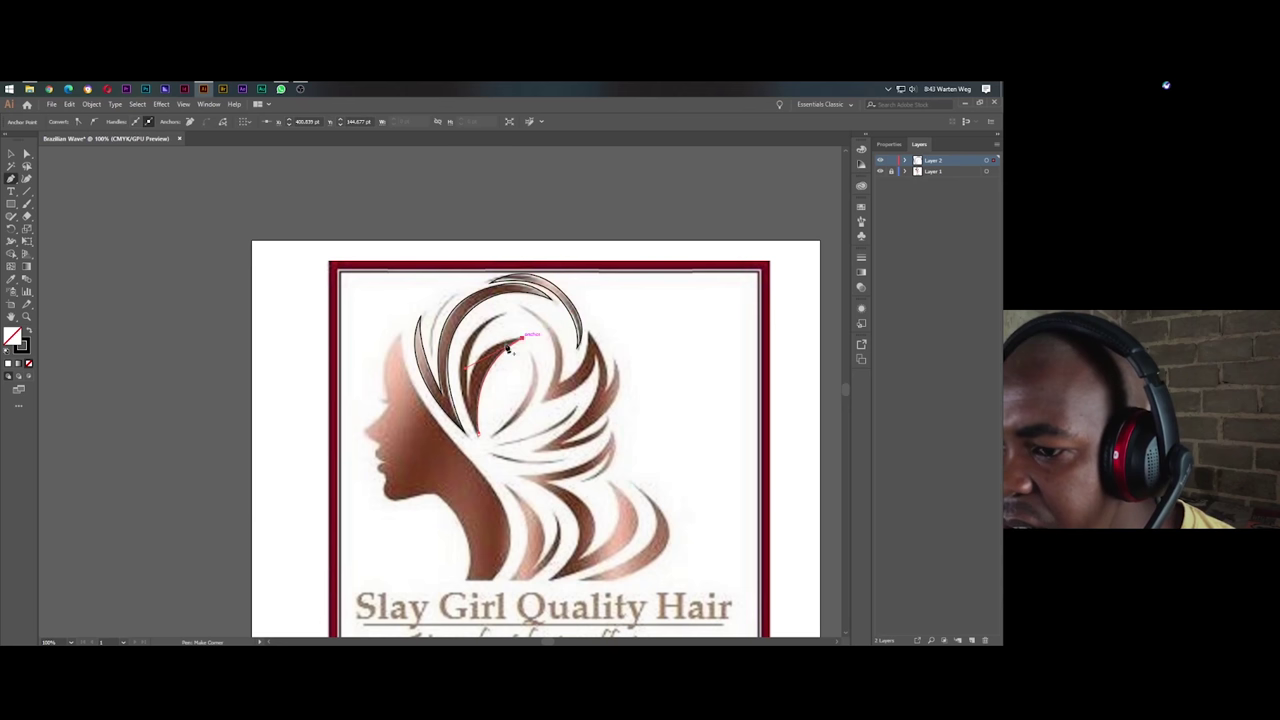
left_click(508, 347)
left_click_drag(469, 397, 469, 397)
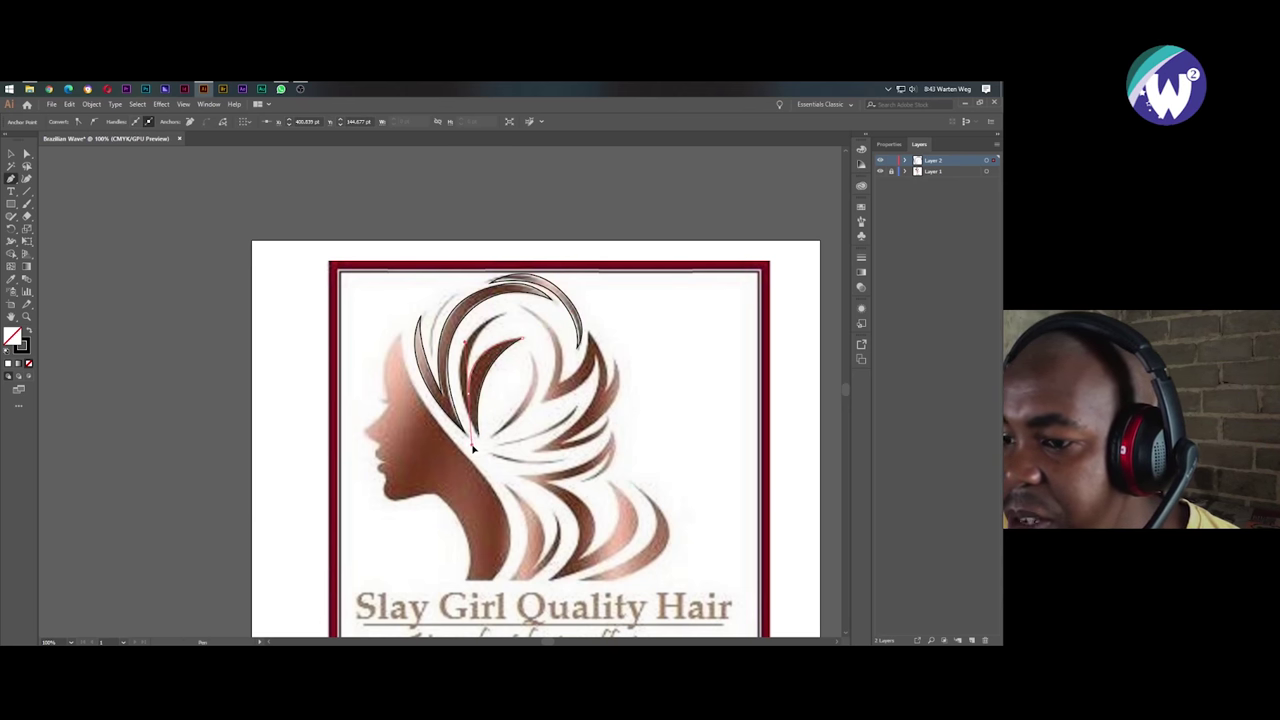
left_click(478, 432)
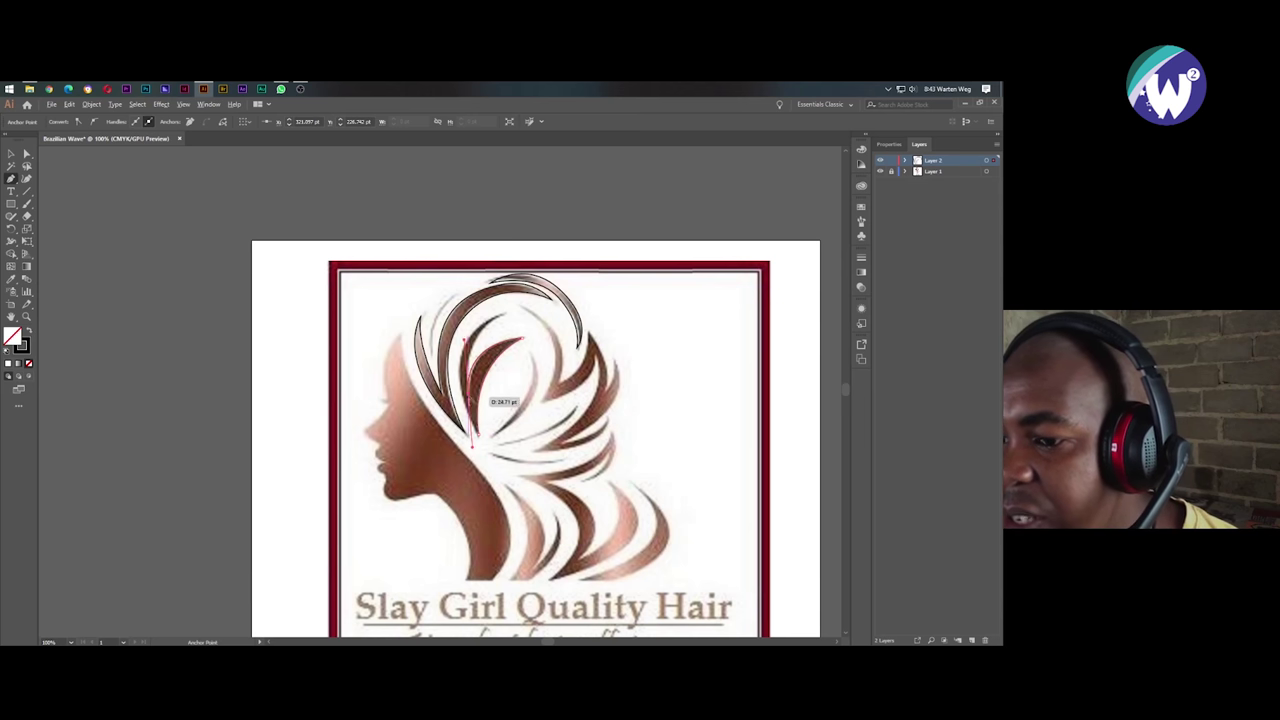
left_click(520, 340)
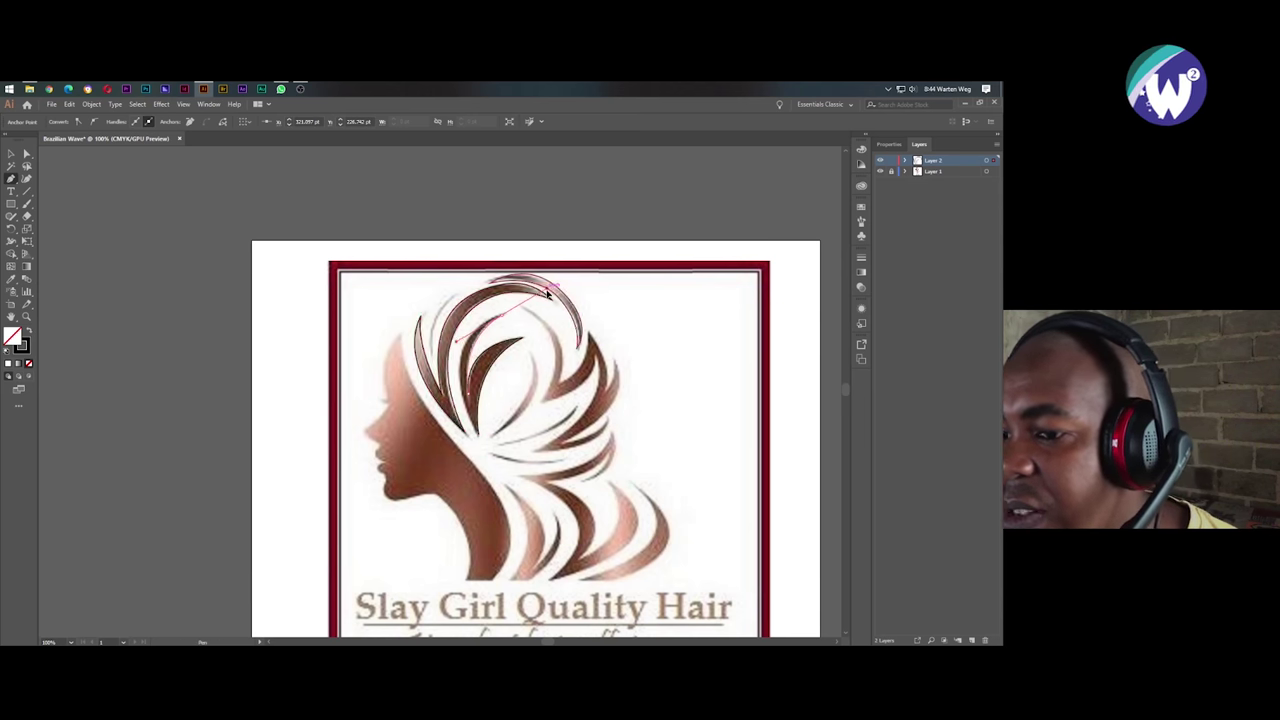
left_click(502, 320)
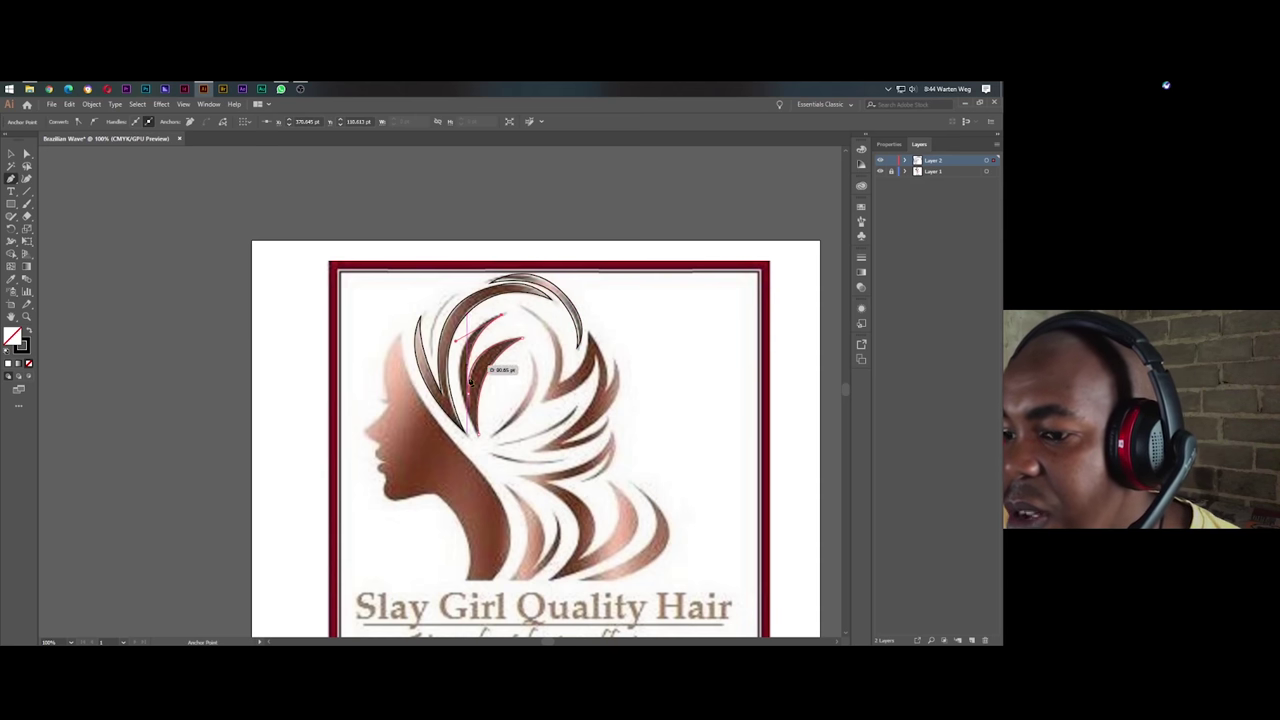
left_click(479, 436)
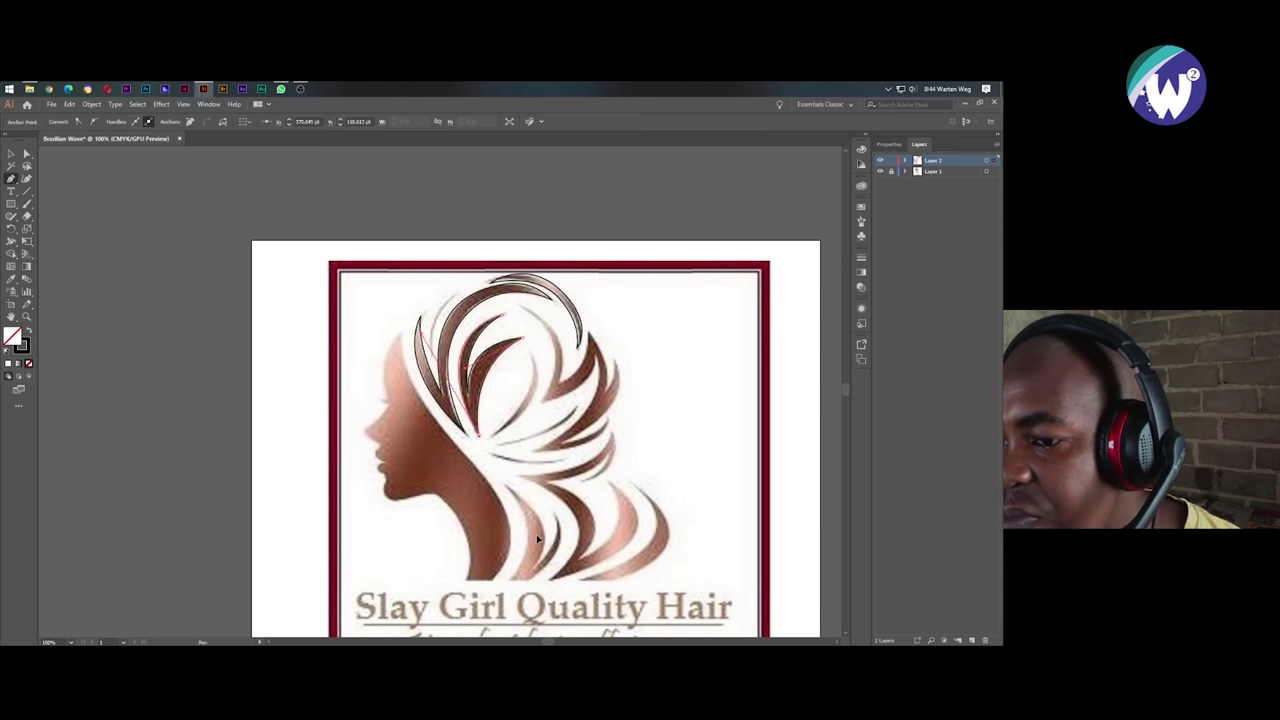
Continue the open strand path with curved segments and a corner at its tip.
left_click(492, 438)
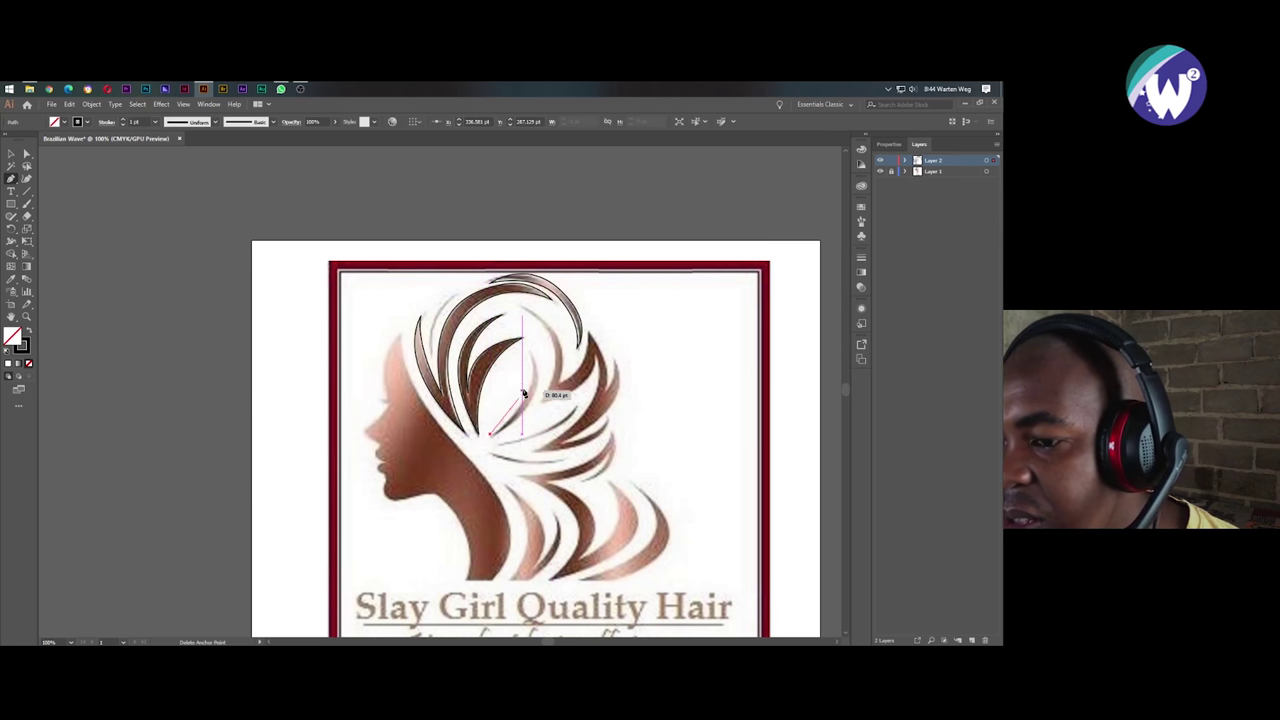
left_click_drag(533, 398, 527, 318)
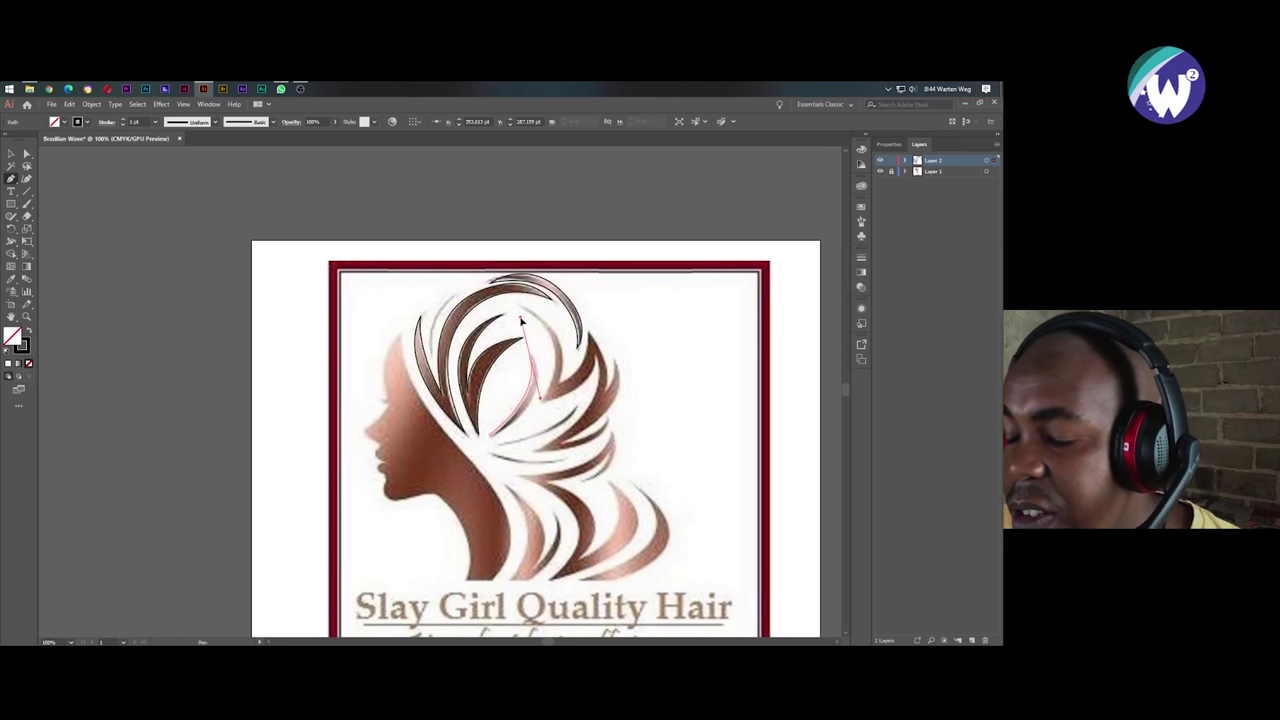
left_click(533, 363)
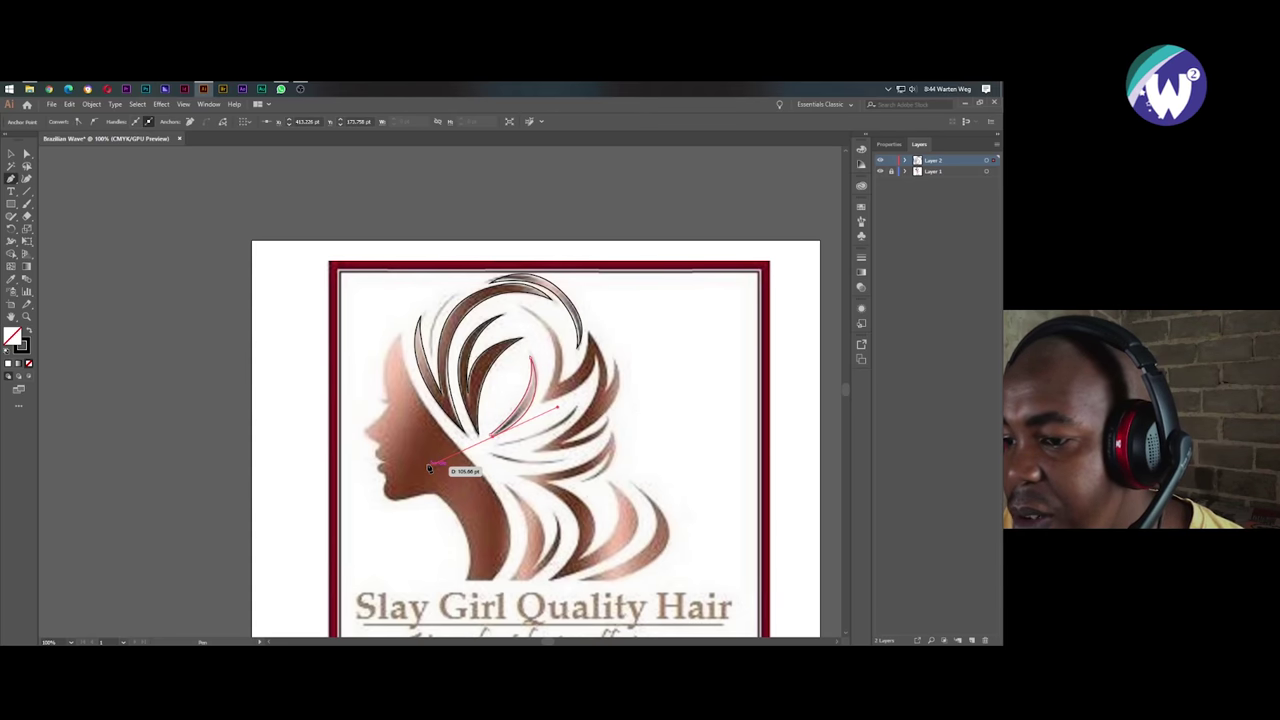
left_click_drag(430, 468, 429, 467)
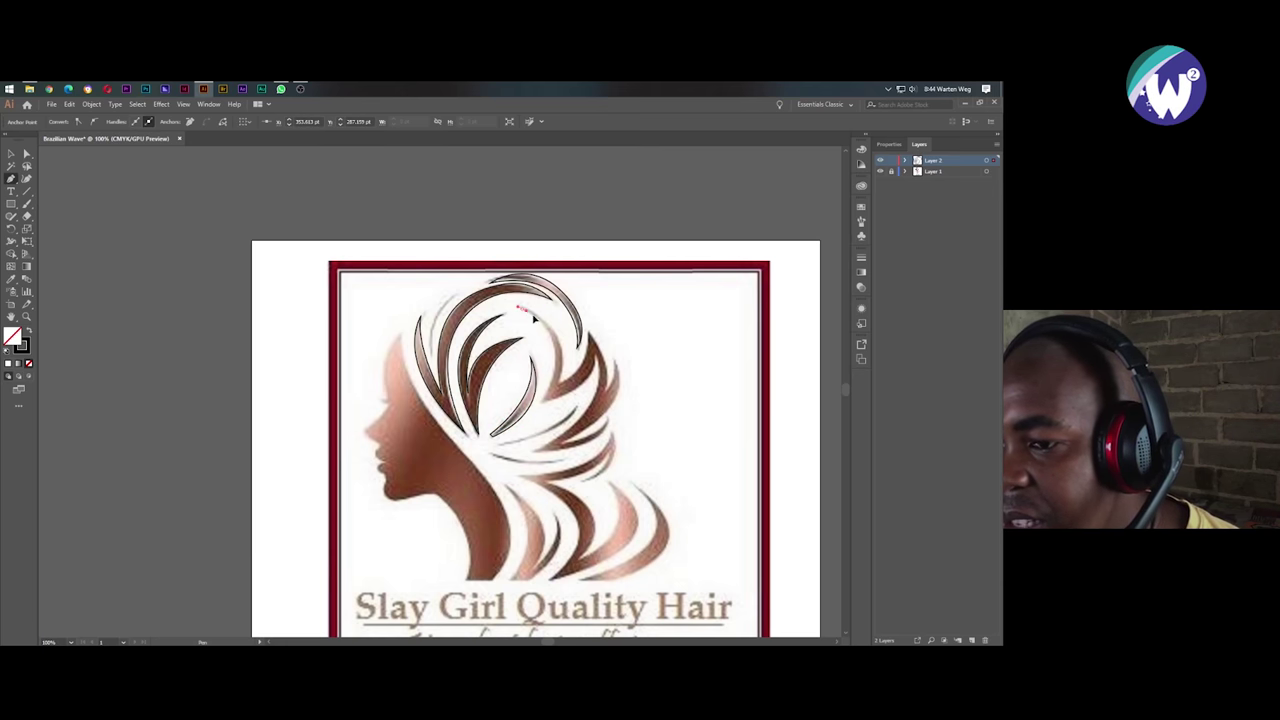
left_click_drag(522, 310, 545, 402)
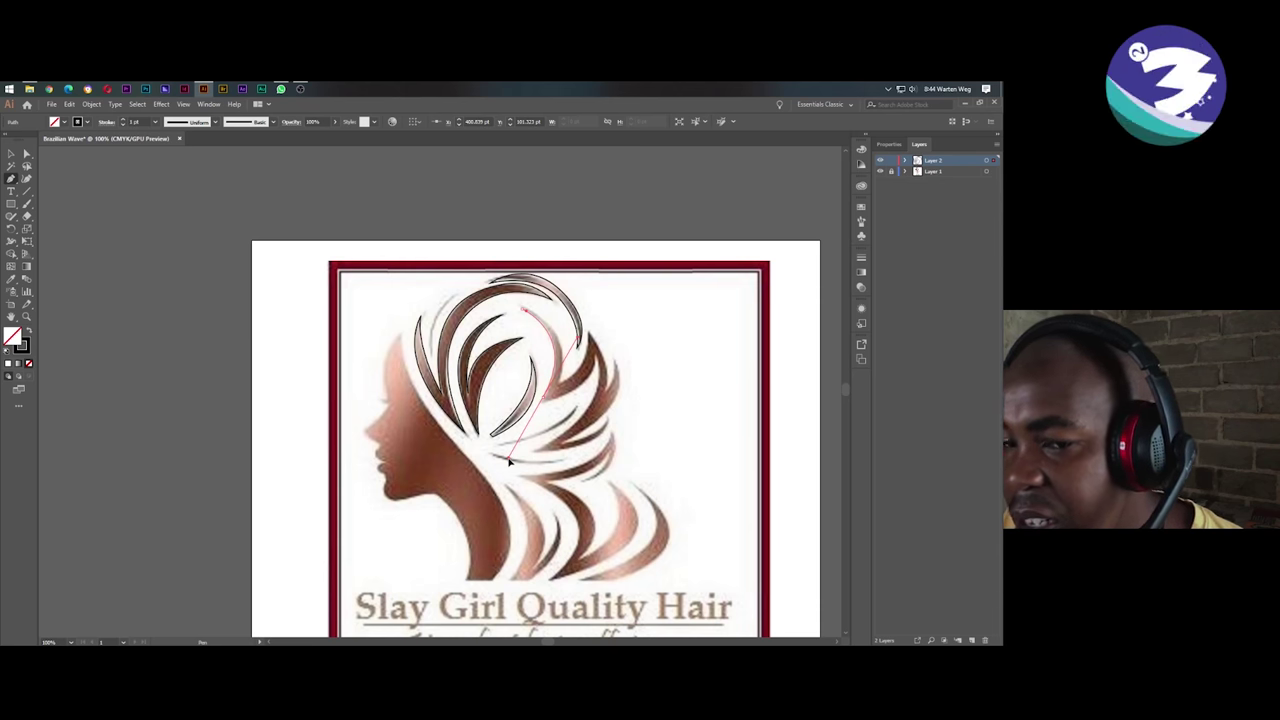
left_click_drag(510, 456, 508, 458)
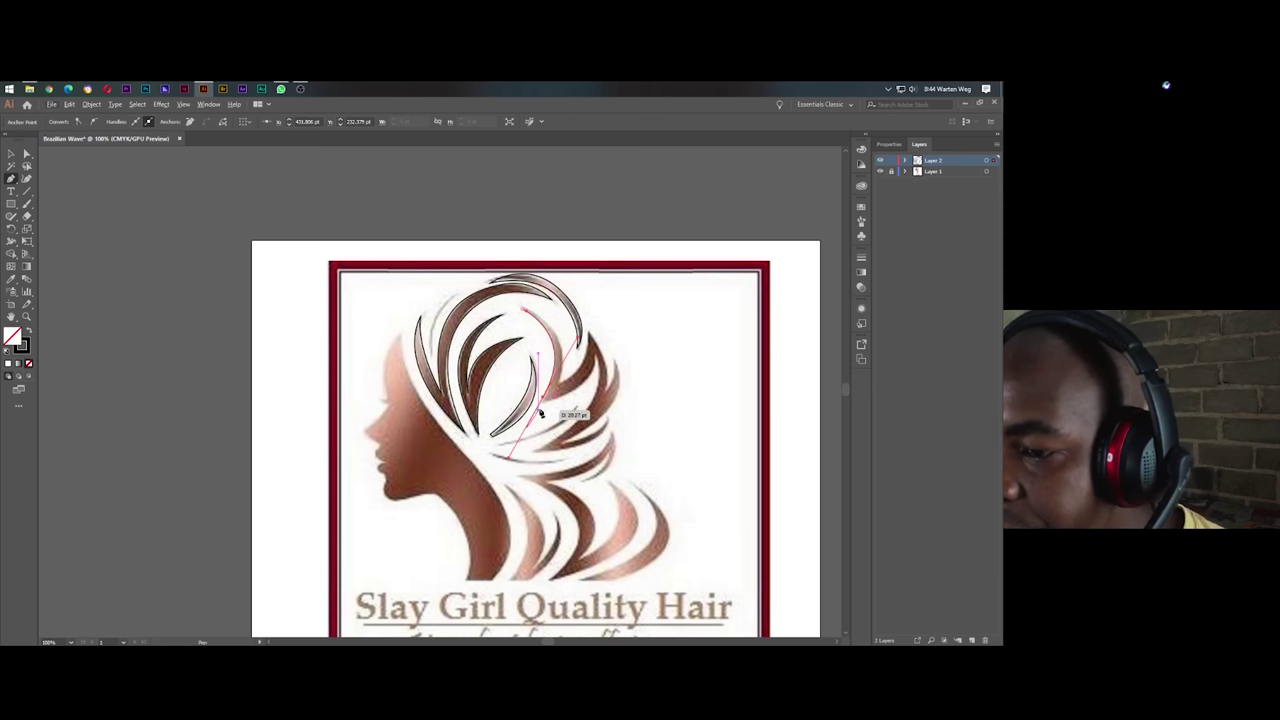
left_click(543, 402)
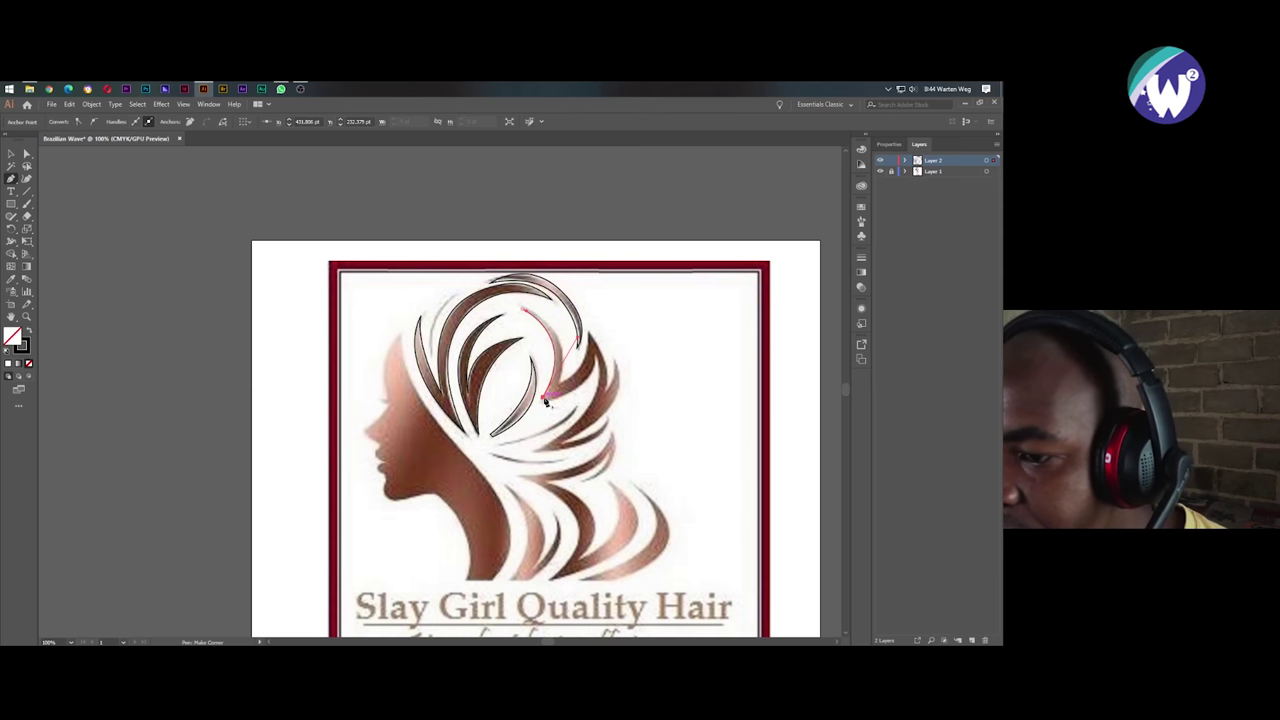
scroll(541, 405, "up", 3)
scroll(557, 392, "up", 1)
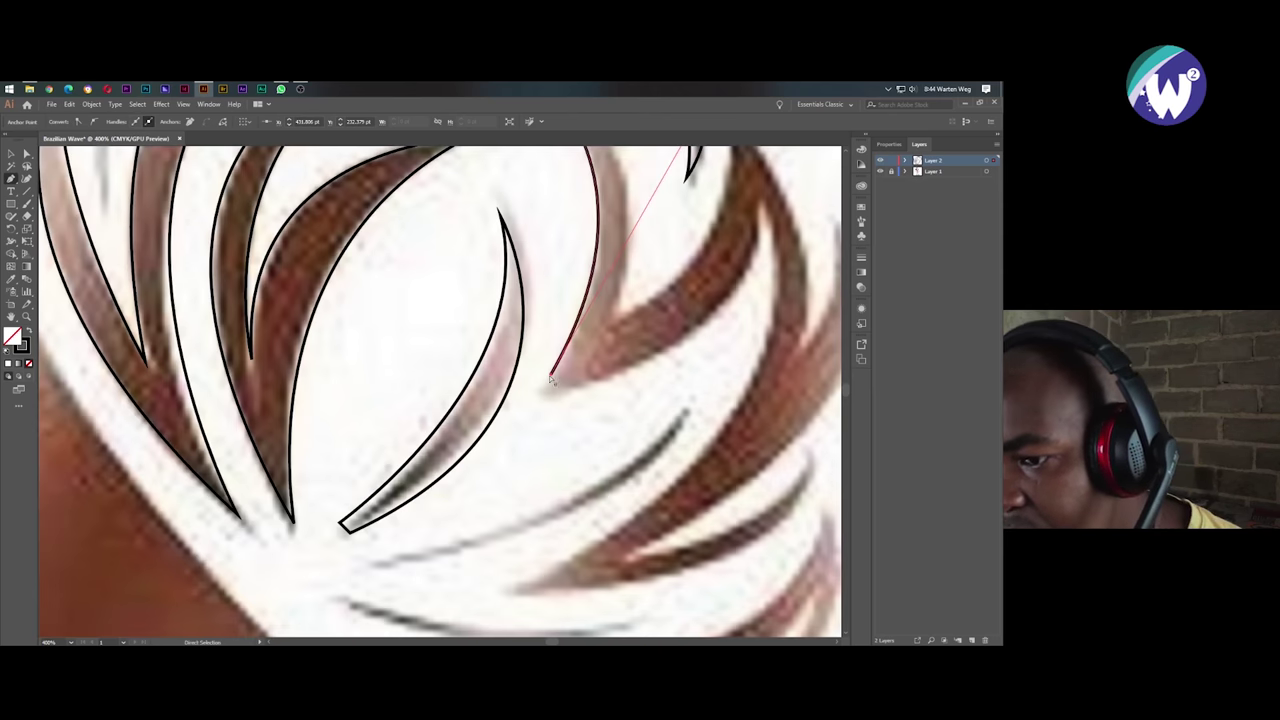
Finish the strand tip and close the outlines of the adjoining lower strands.
left_click_drag(551, 376, 545, 400)
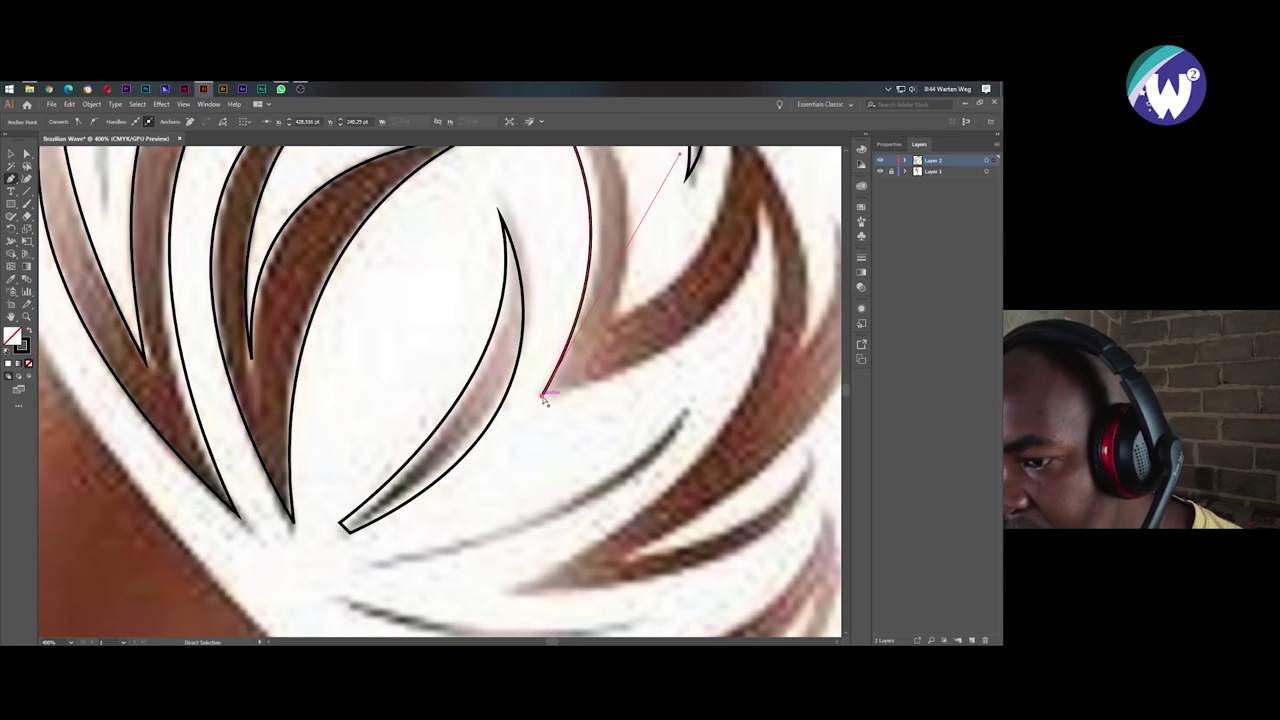
scroll(559, 398, "down", 3)
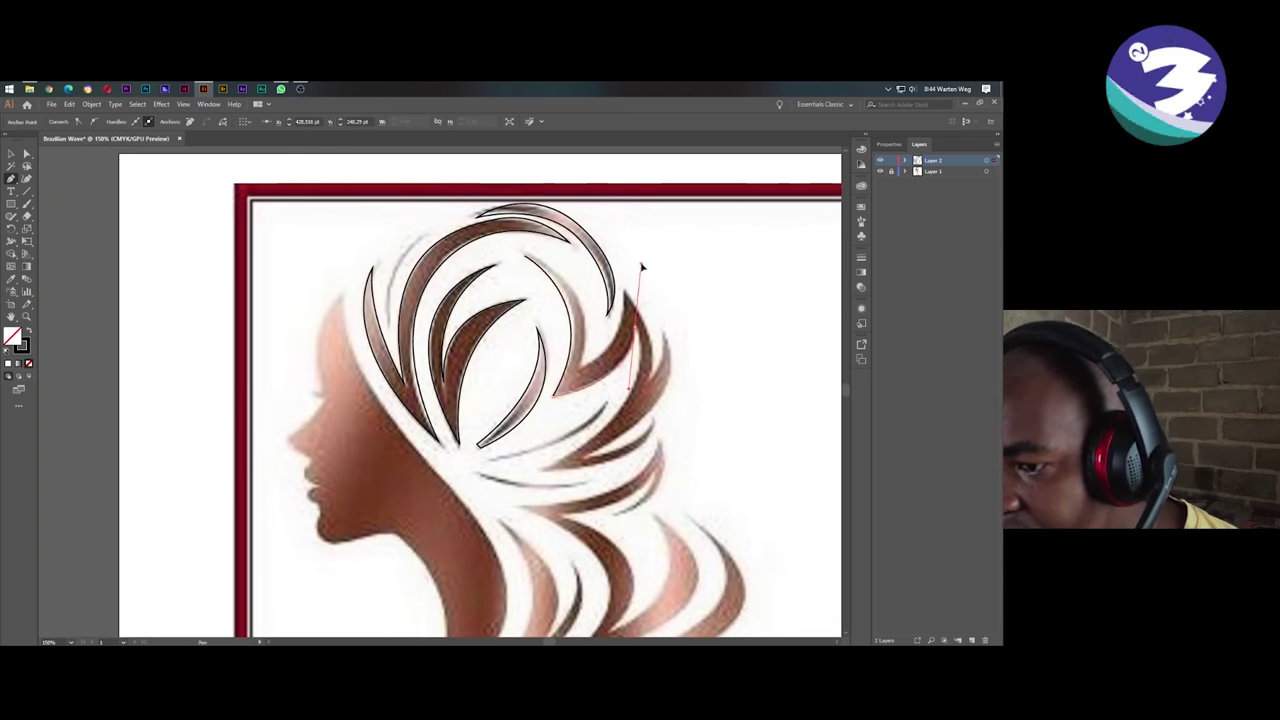
left_click(654, 424)
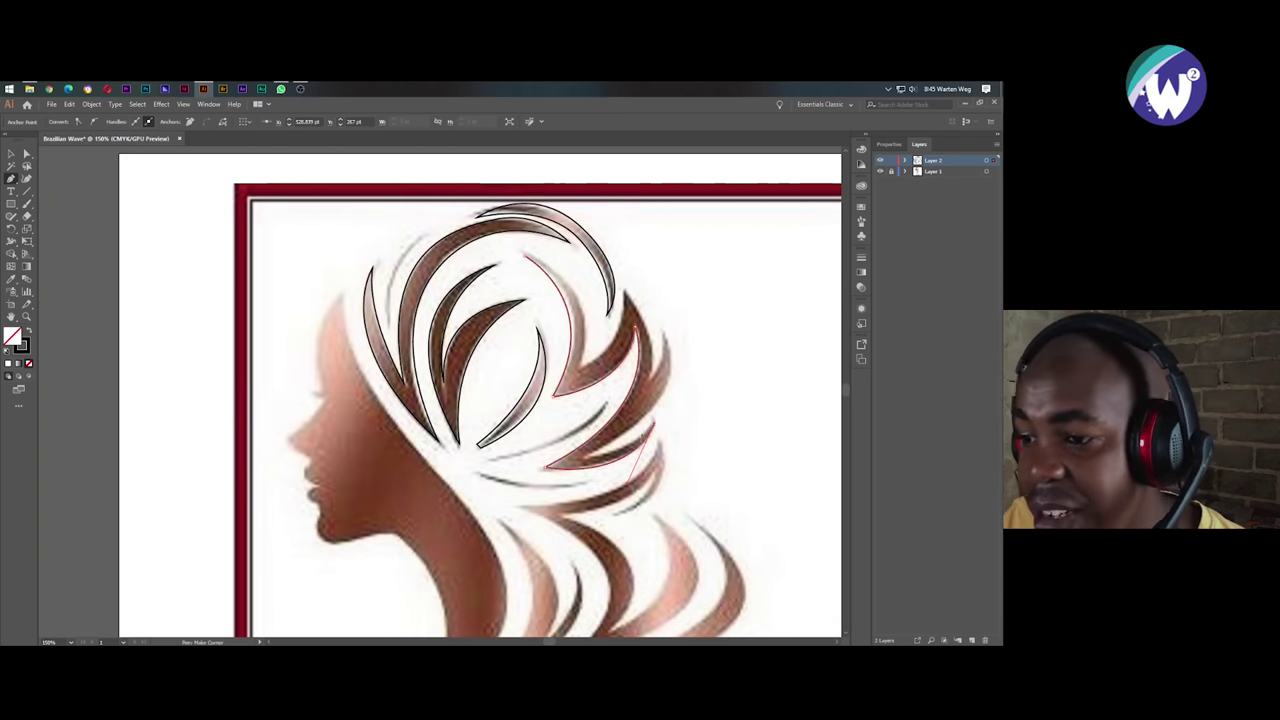
left_click_drag(665, 326, 640, 252)
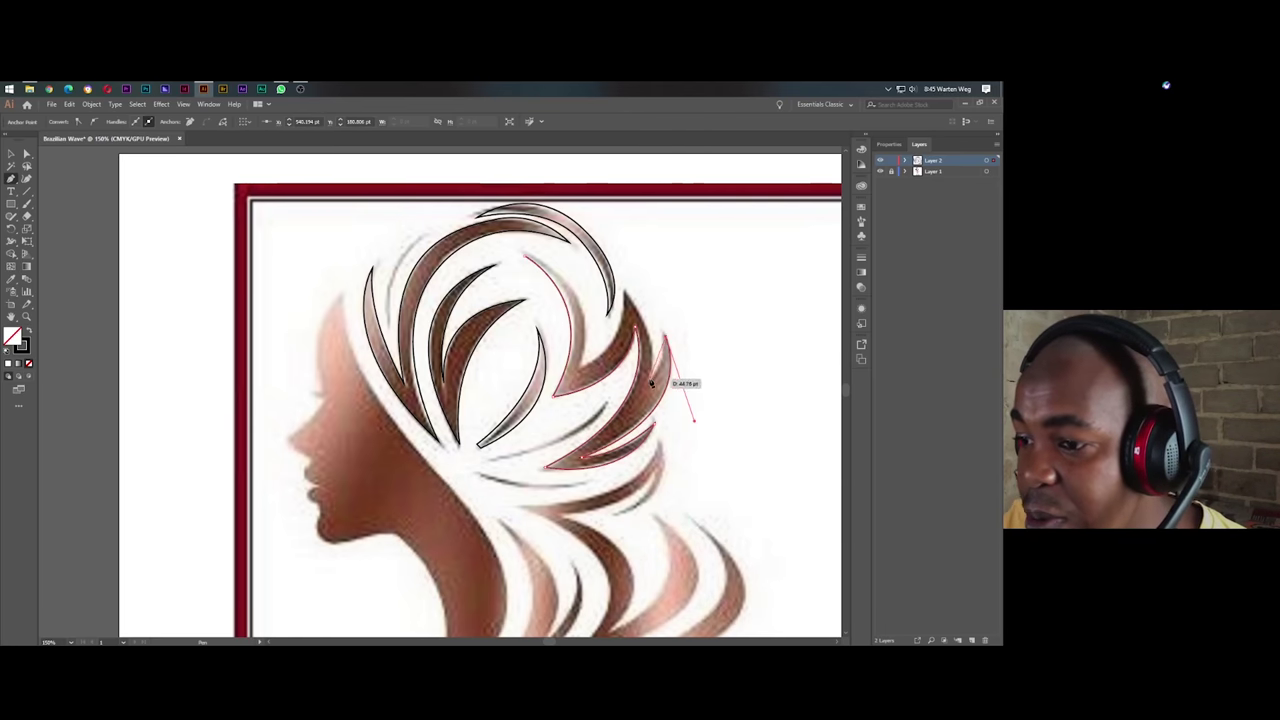
left_click(630, 298)
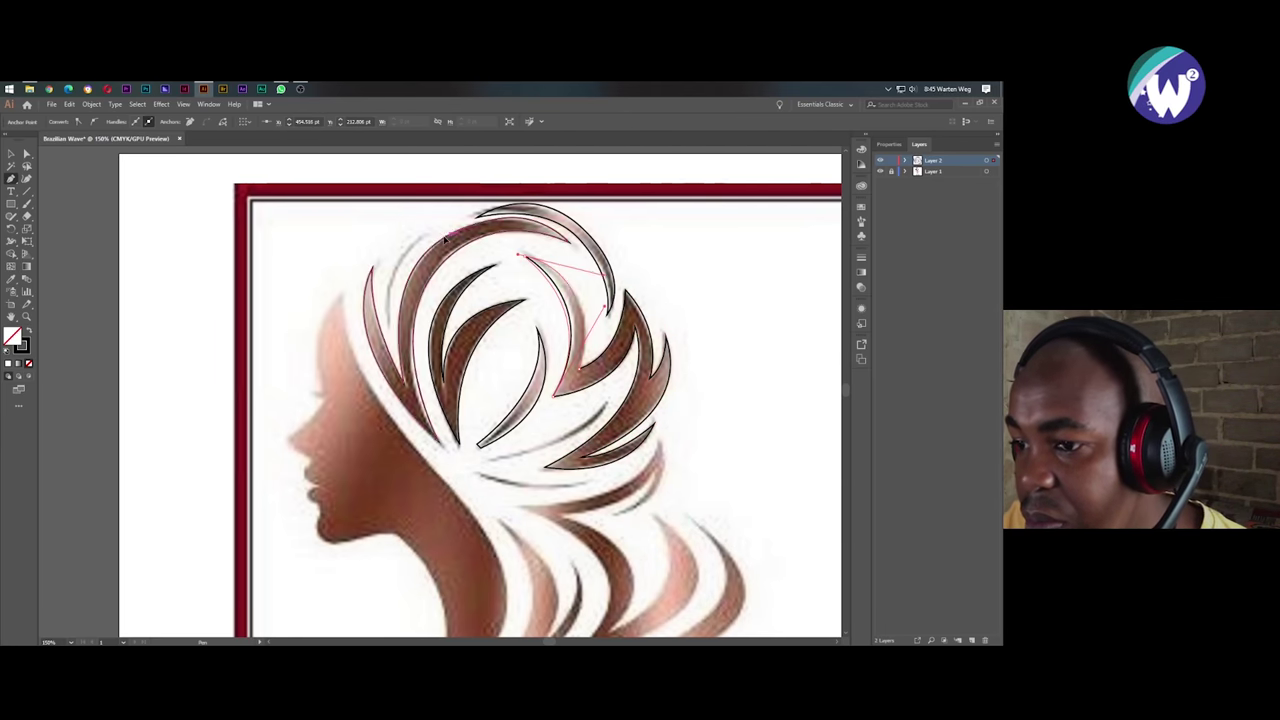
left_click_drag(604, 403, 540, 498)
left_click(490, 458)
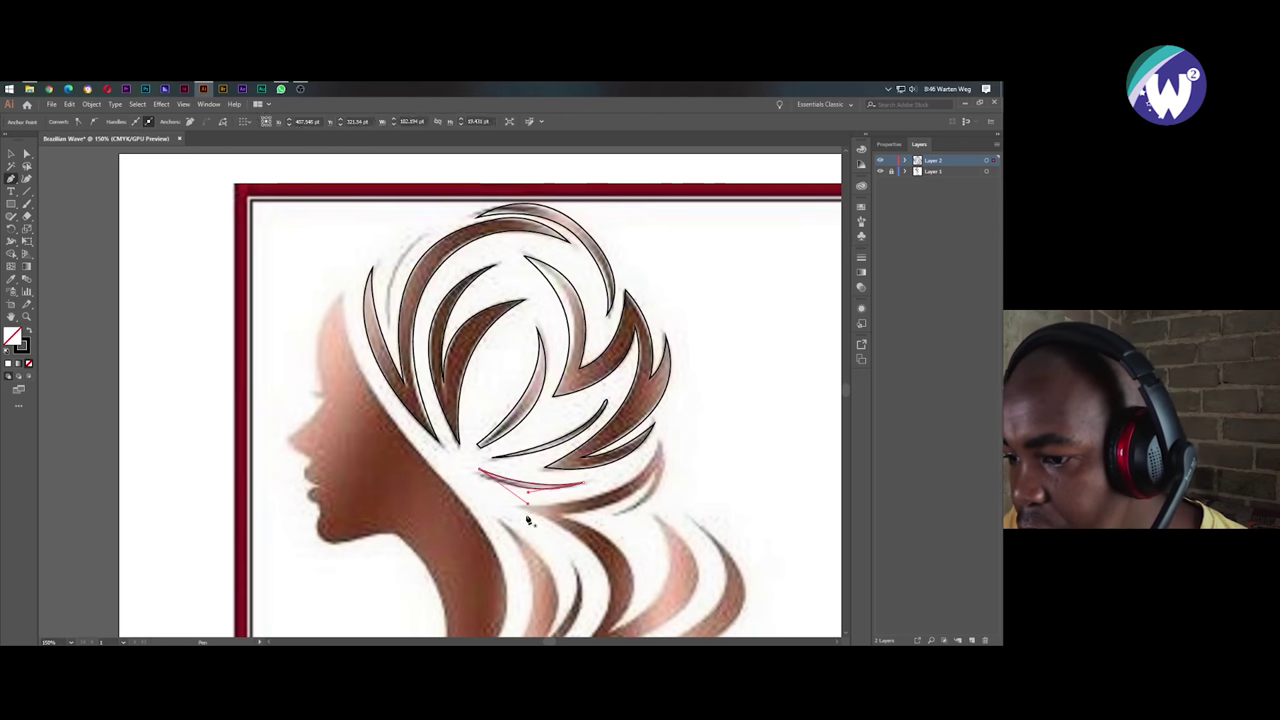
left_click(480, 472)
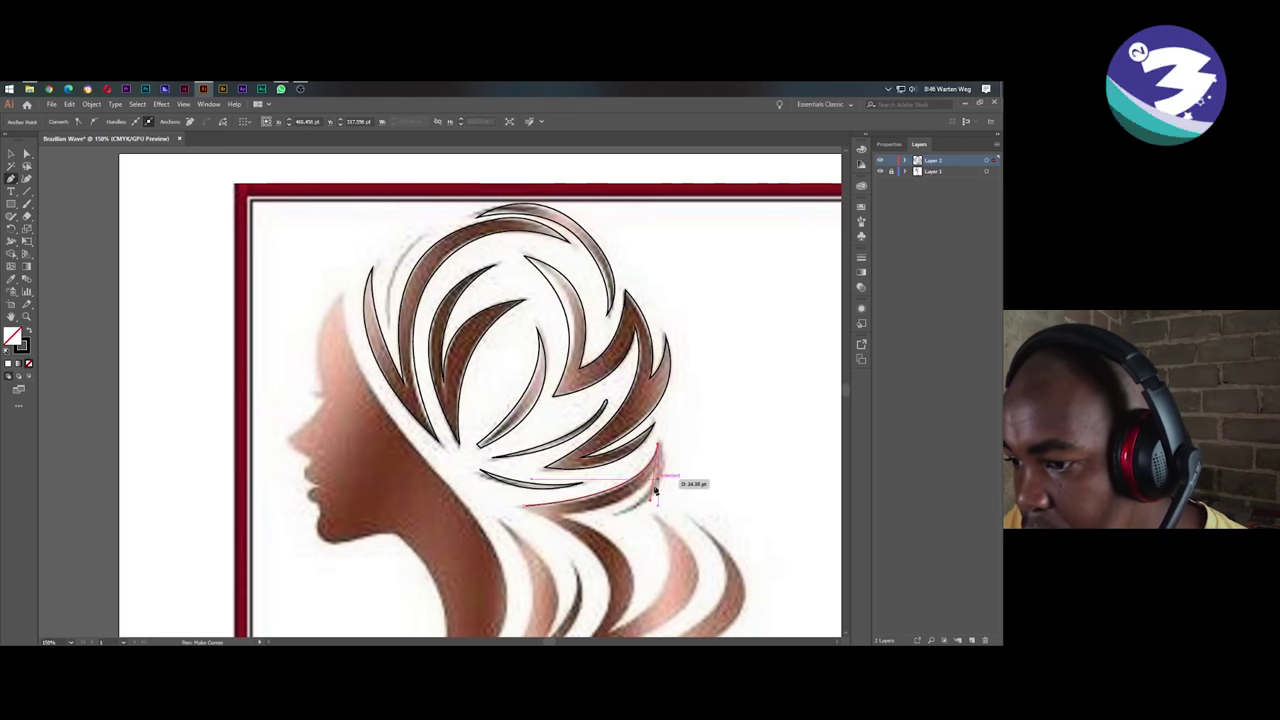
Trace and close the long flowing left strand, then begin the right strand.
left_click_drag(614, 517, 541, 539)
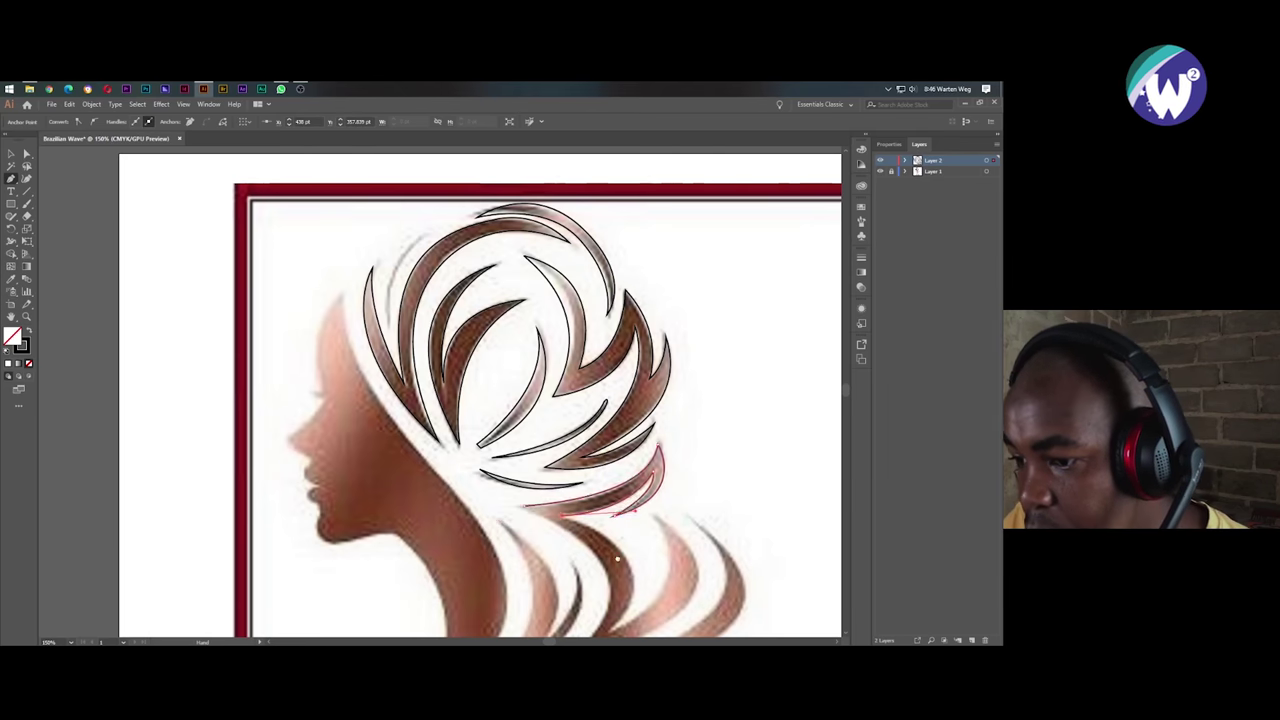
scroll(540, 550, "down", 3)
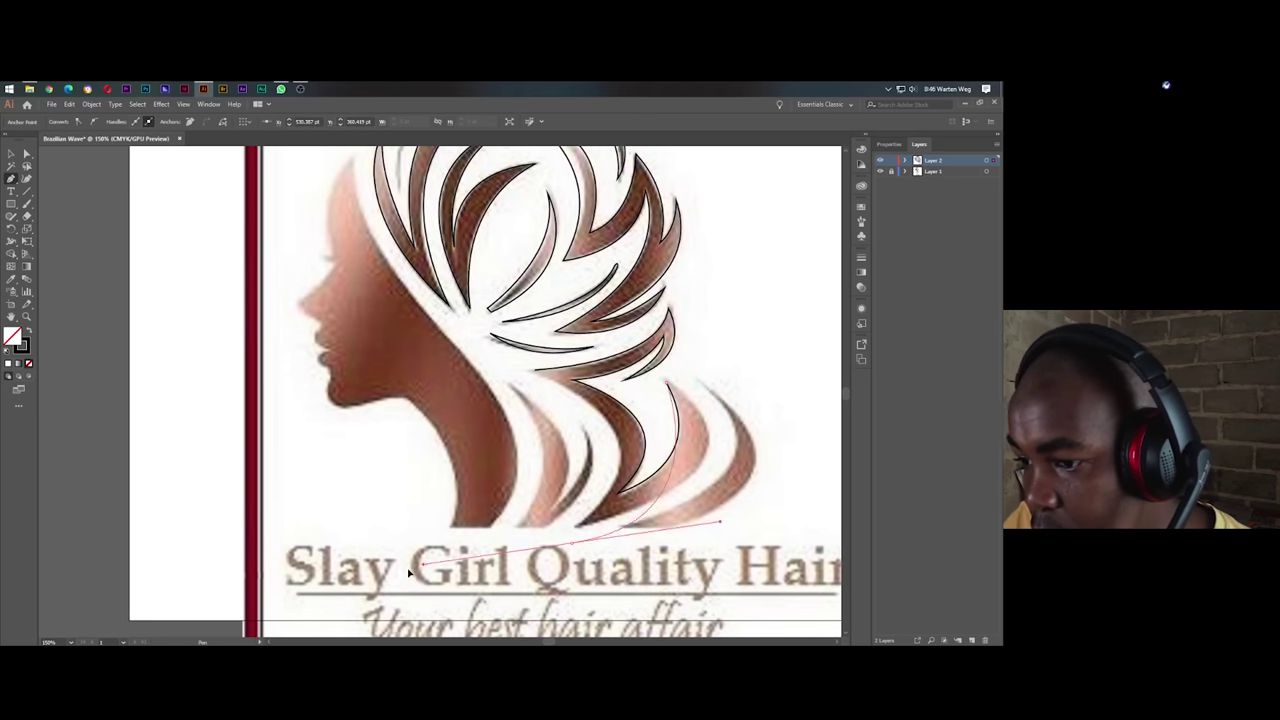
left_click_drag(571, 542, 432, 612)
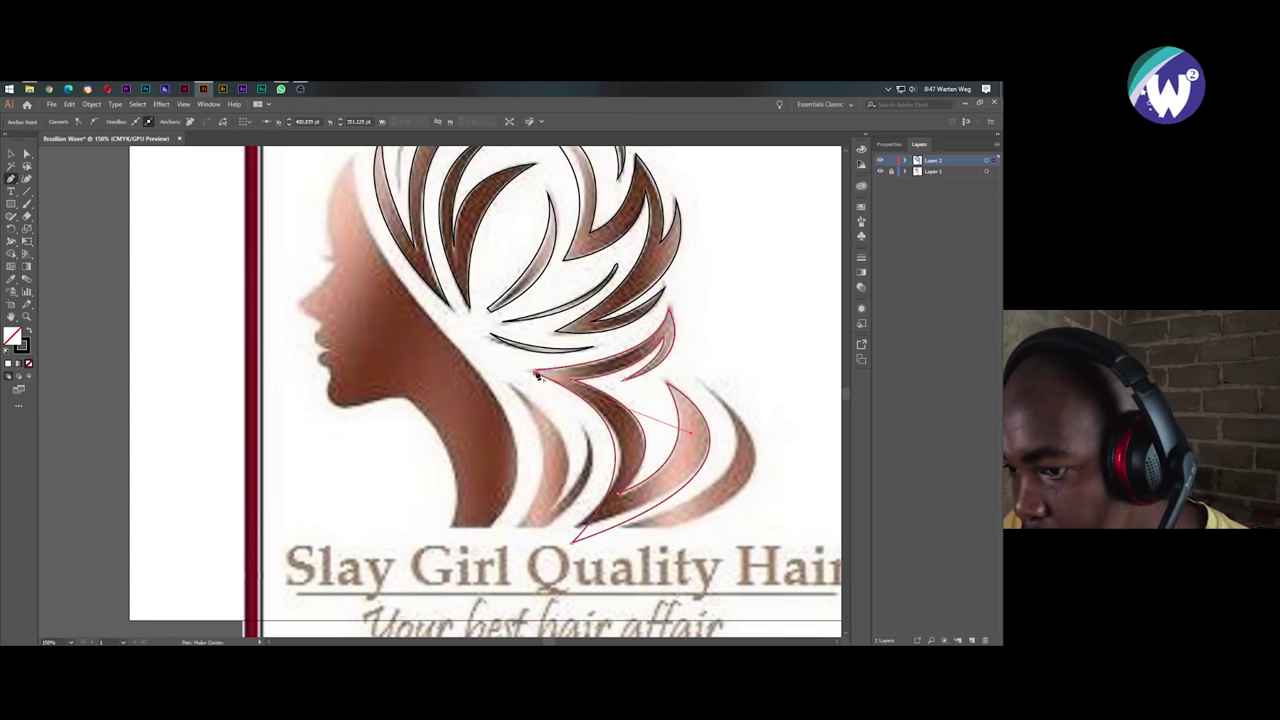
left_click_drag(535, 374, 557, 376)
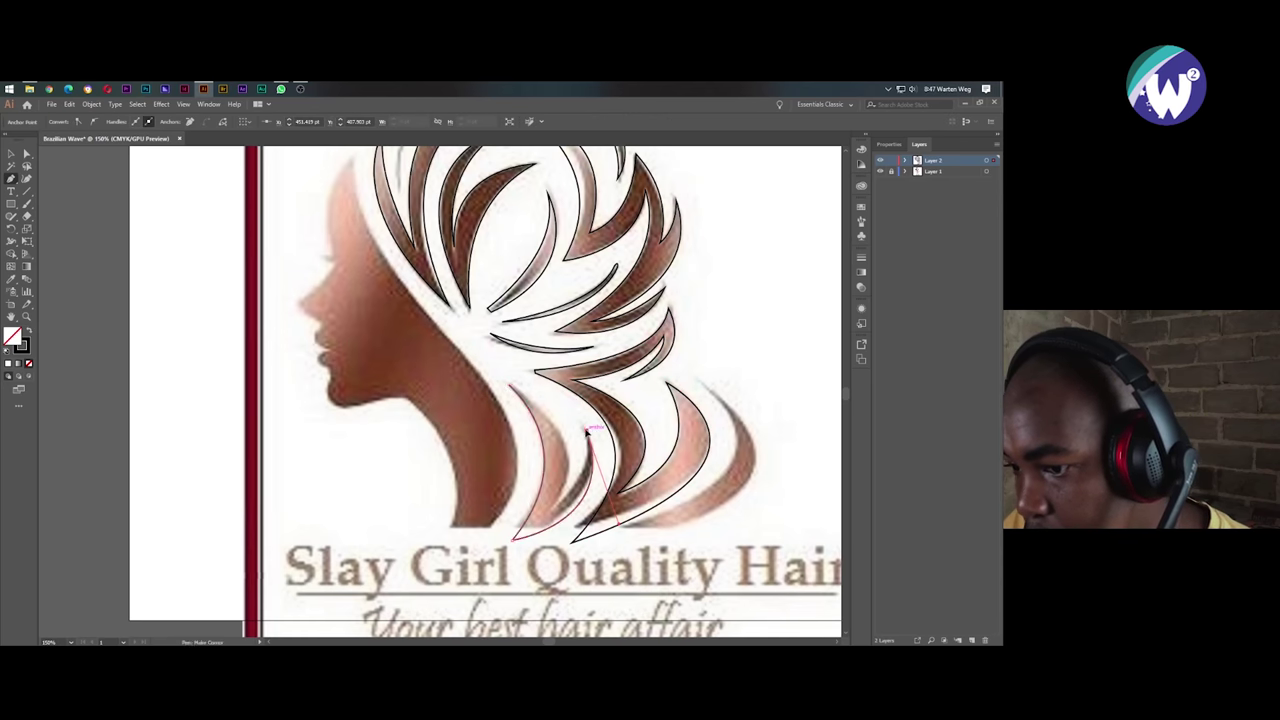
left_click(628, 536)
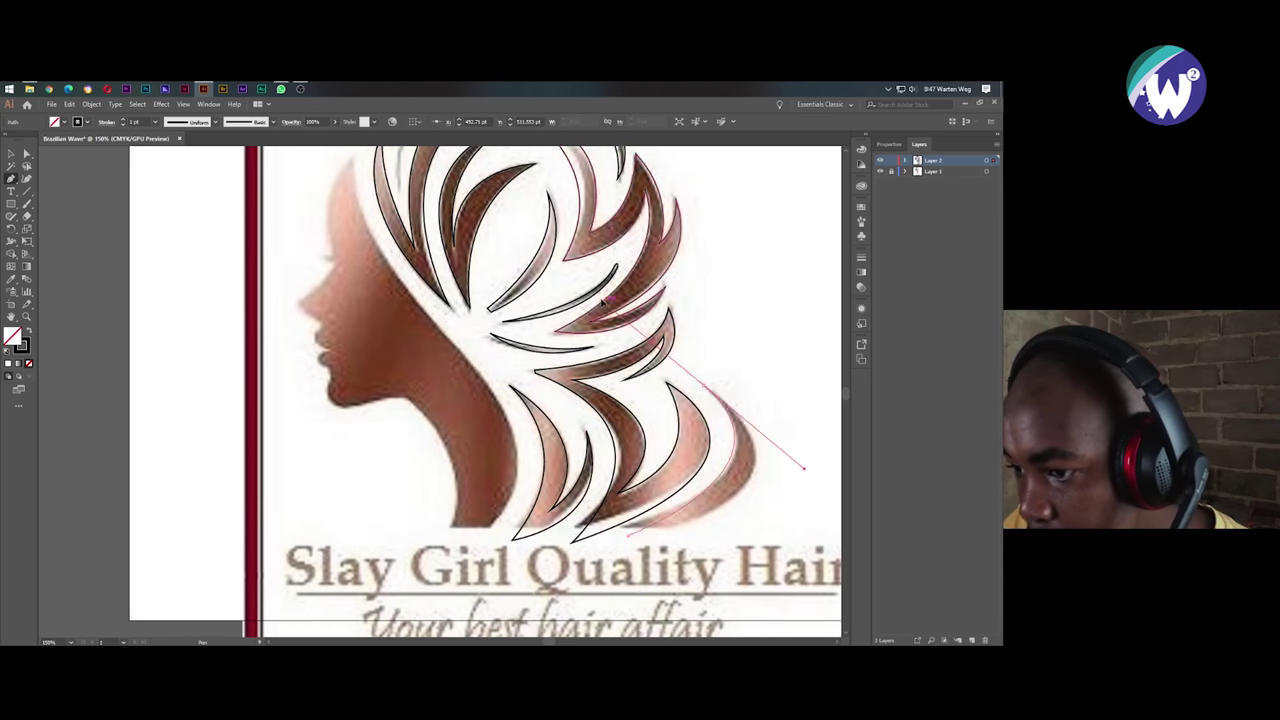
left_click(705, 385)
Curve the right strand outline and trace the brow, nose bridge, nose tip and lips.
mouse_move(757, 458)
left_mouse_down()
mouse_move(780, 500)
mouse_move(630, 540)
left_mouse_up()
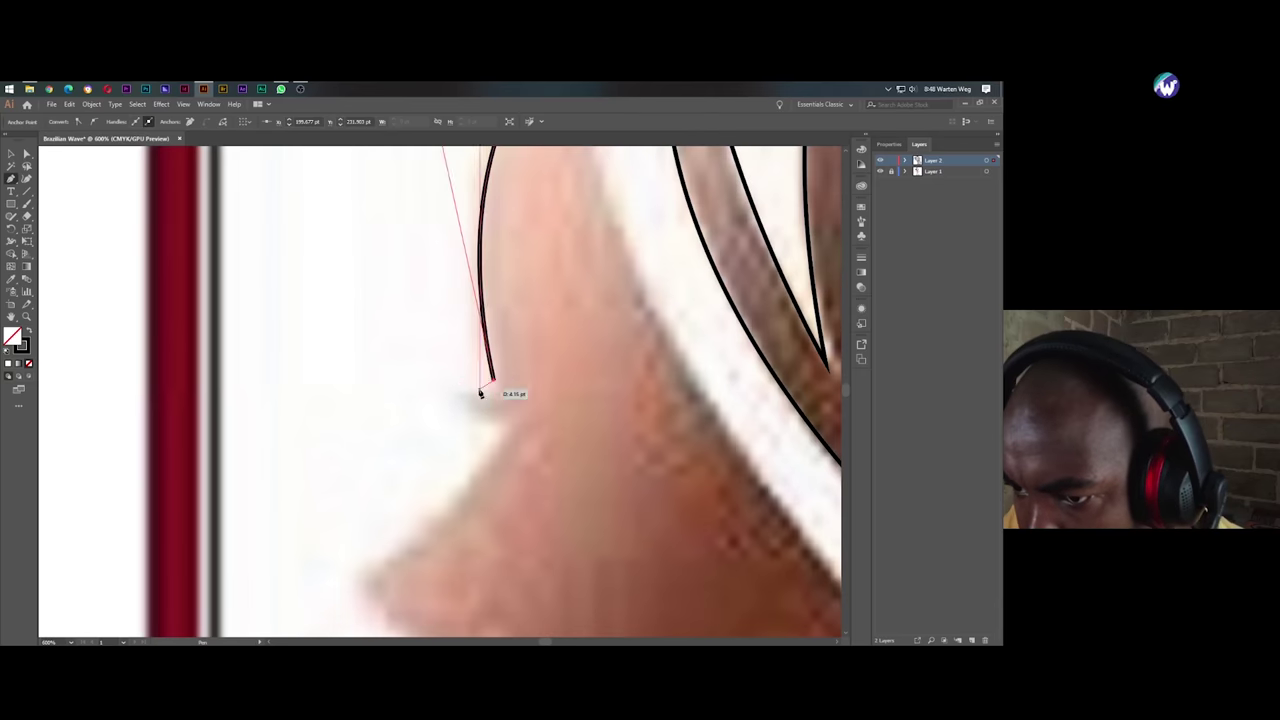
left_click_drag(477, 395, 499, 407)
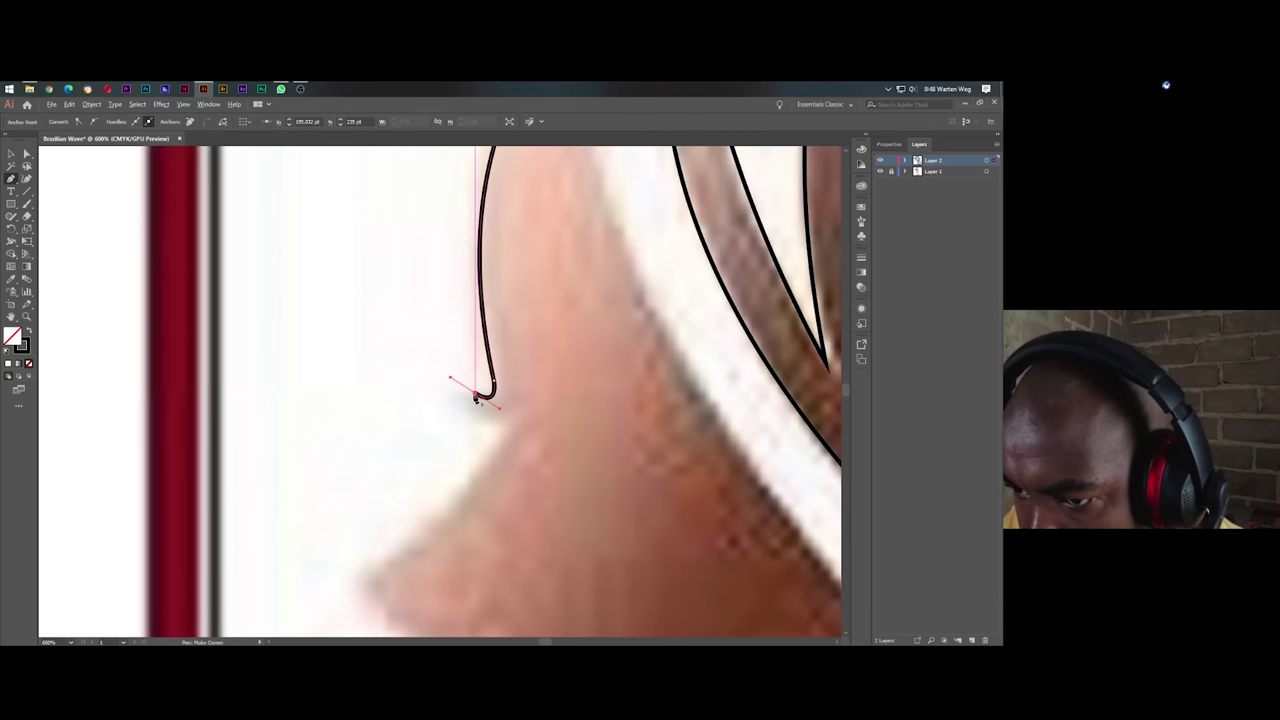
left_click(467, 492)
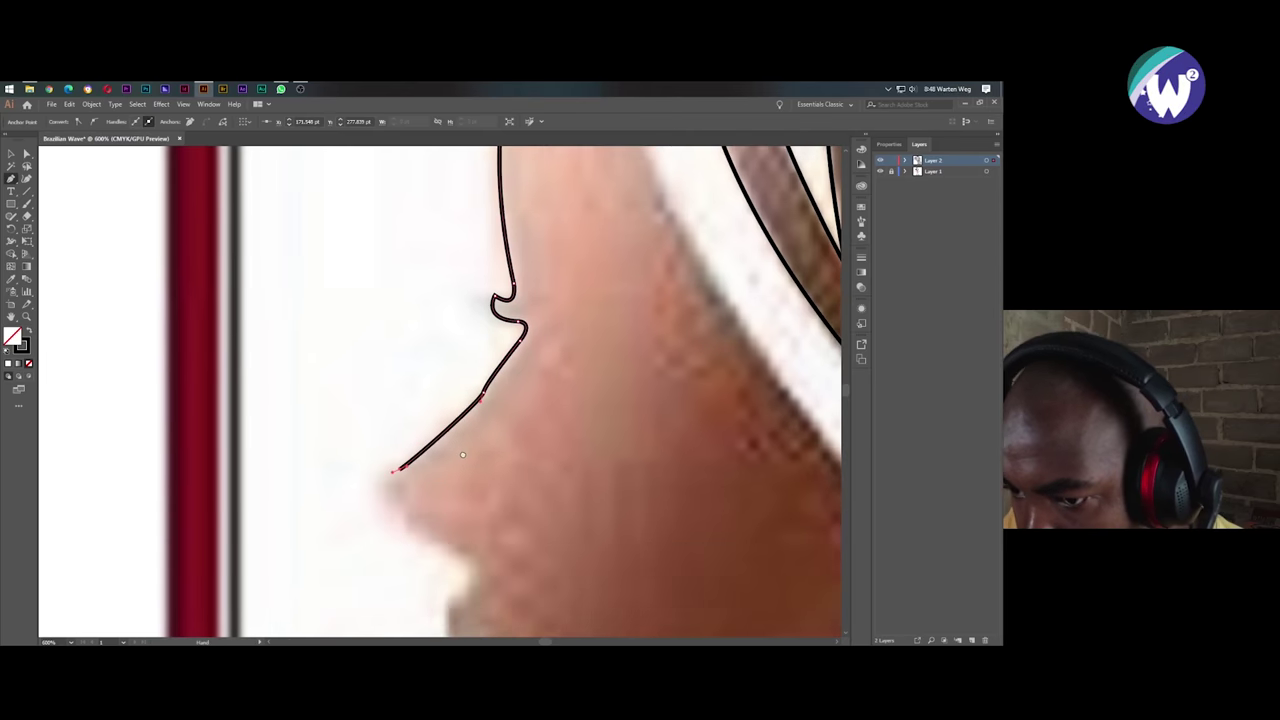
key("ctrl+minus")
left_click(400, 492)
left_click(444, 524)
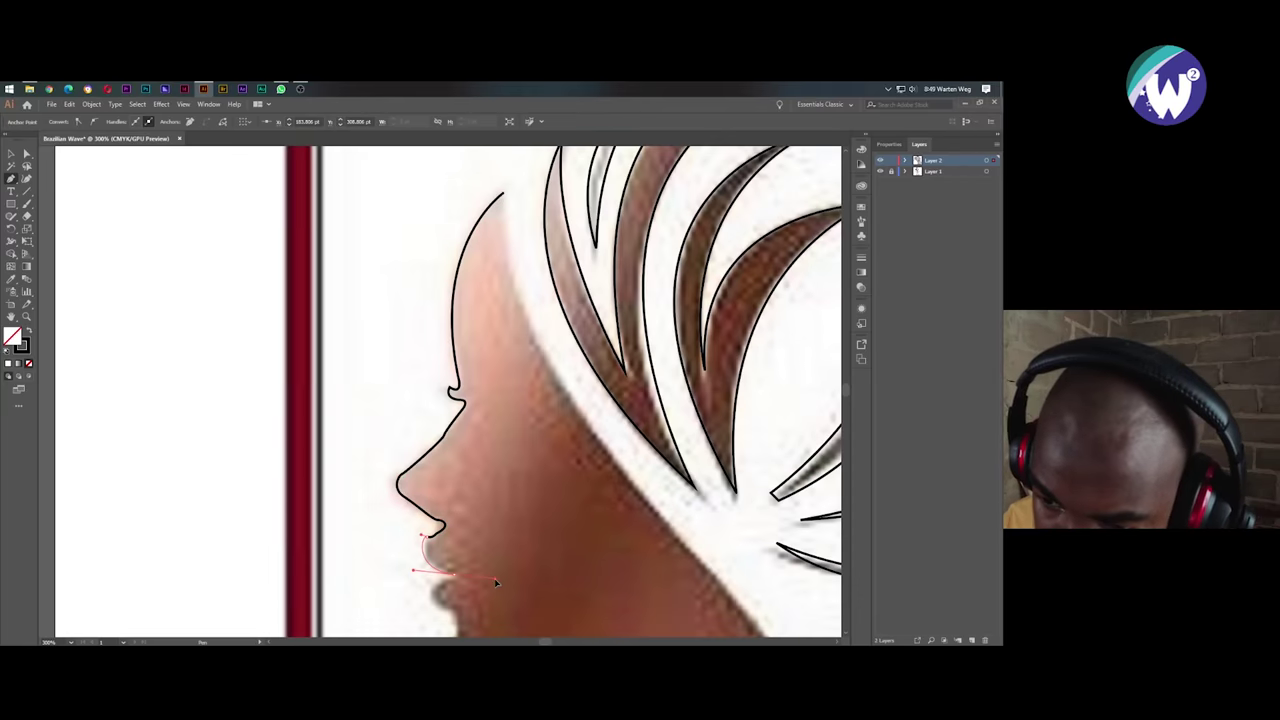
mouse_move(453, 578)
left_mouse_down()
mouse_move(494, 578)
mouse_move(480, 605)
left_mouse_up()
Extend the profile over the chin and jaw toward the neck, then zoom out to the full flyer.
scroll(480, 605, "down", 2)
left_click(452, 531)
left_click(467, 576)
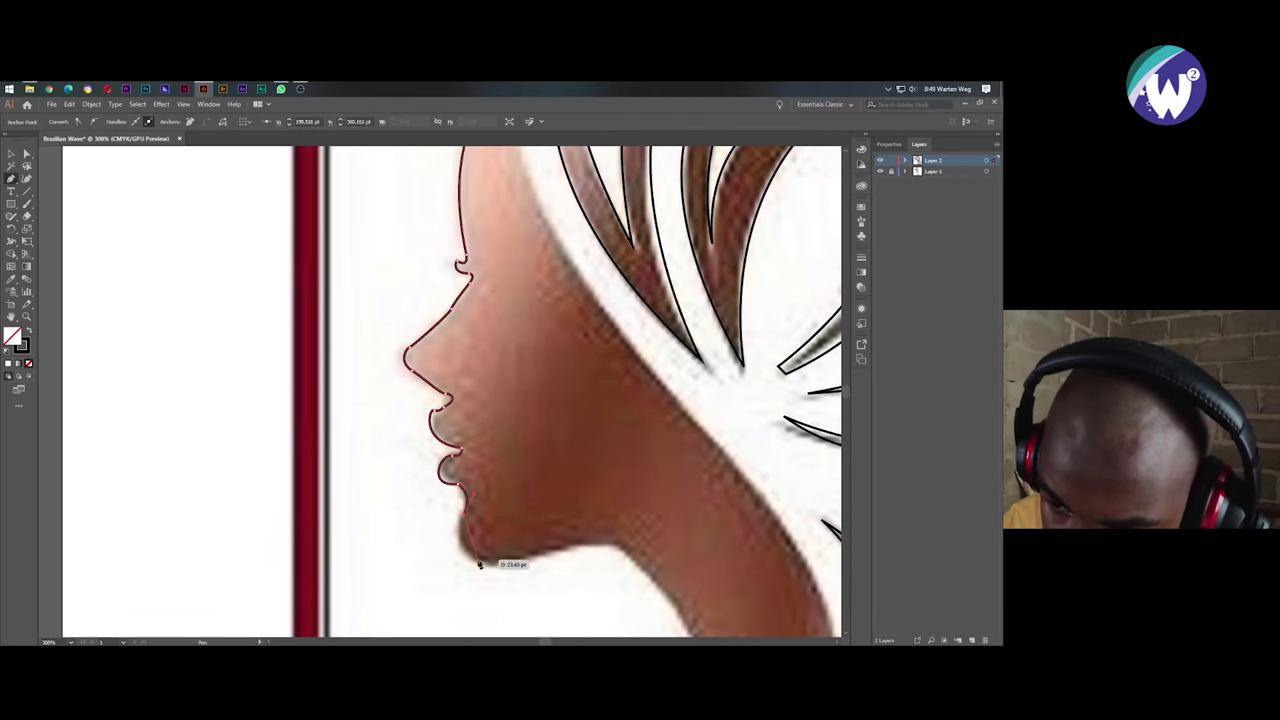
left_click(597, 546)
scroll(548, 620, "down", 3)
key("ctrl+minus")
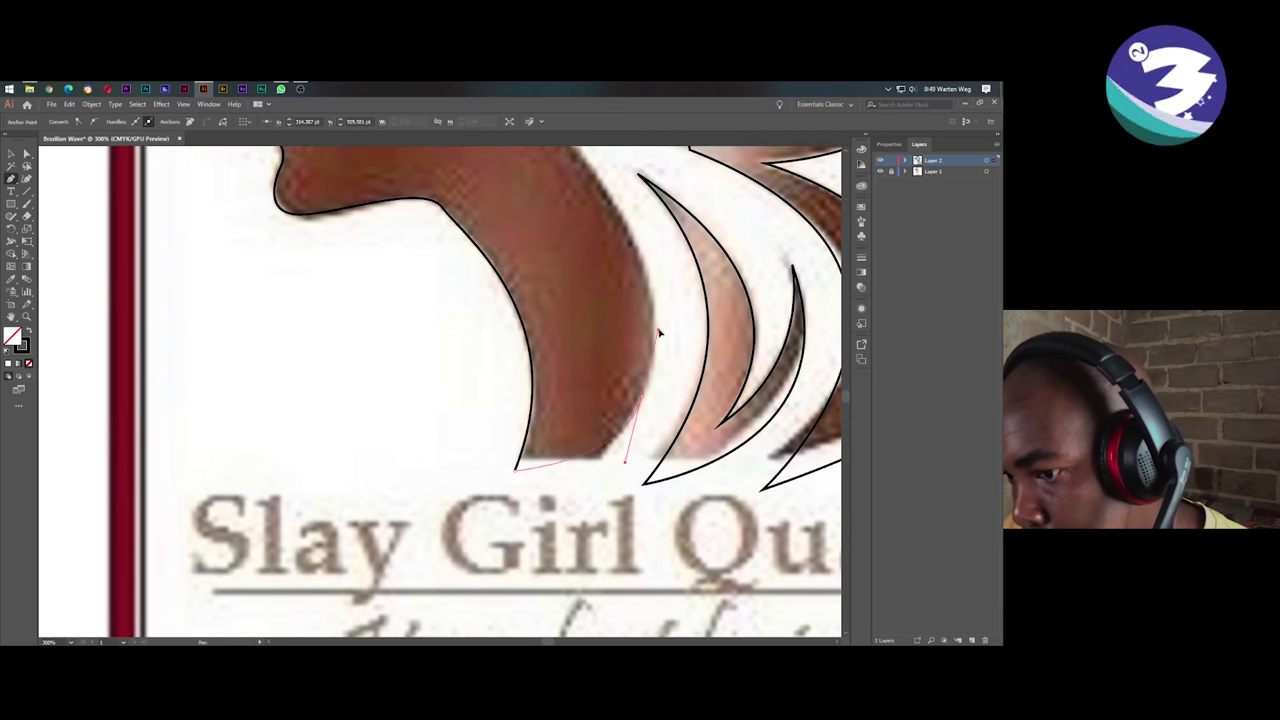
key("ctrl+minus")
key("ctrl+minus")
key("ctrl+minus")
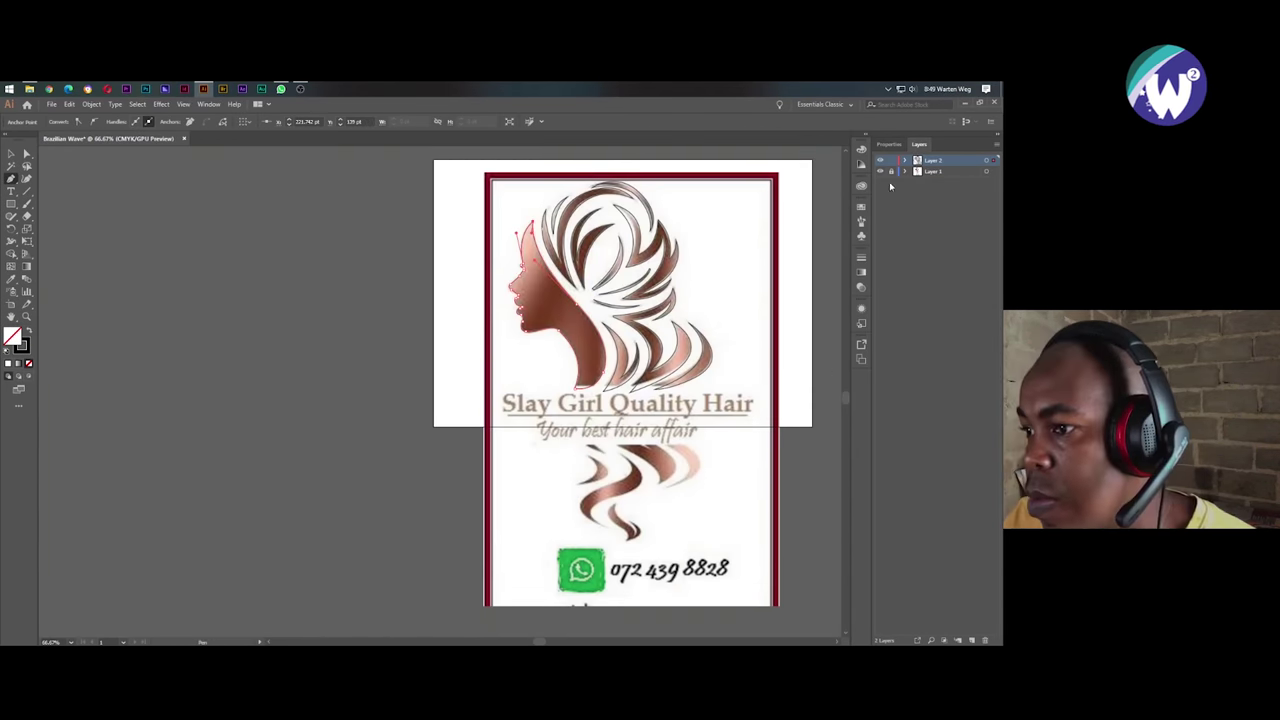
Hide the Layer 1 flyer and make all traced face and hair paths solid black without stroke.
left_click(880, 171)
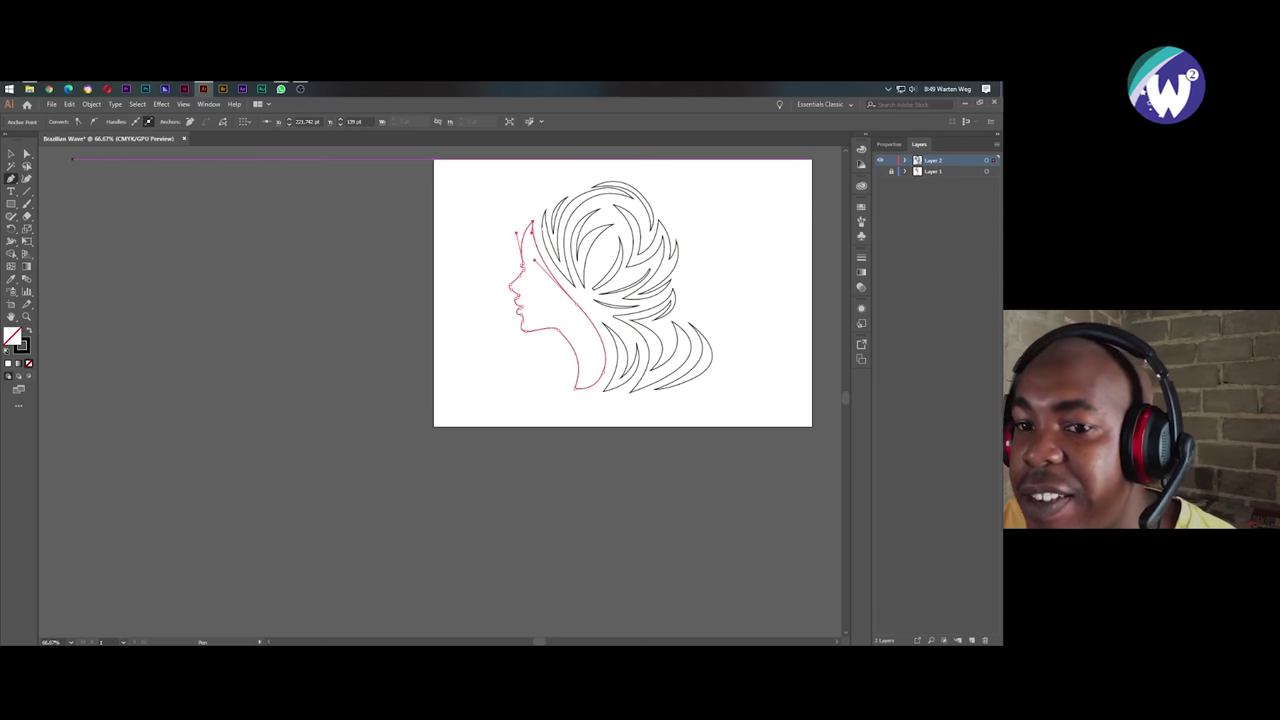
left_click(10, 155)
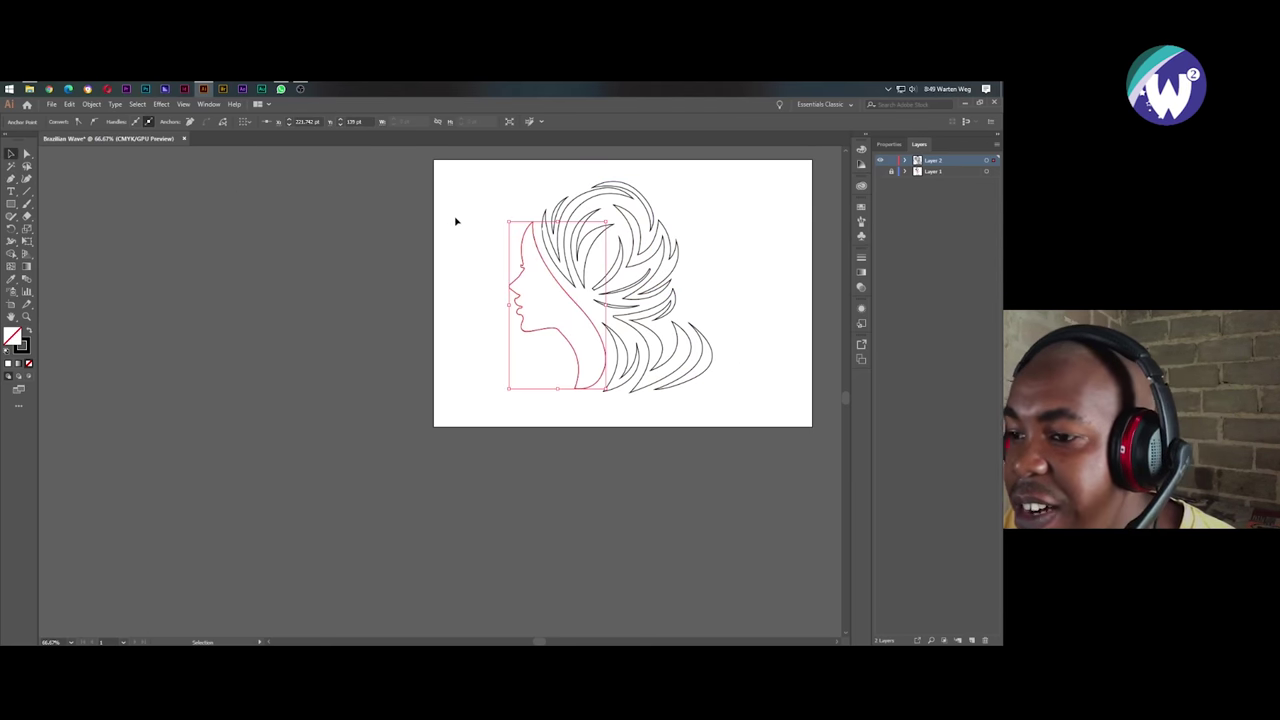
left_click(514, 192)
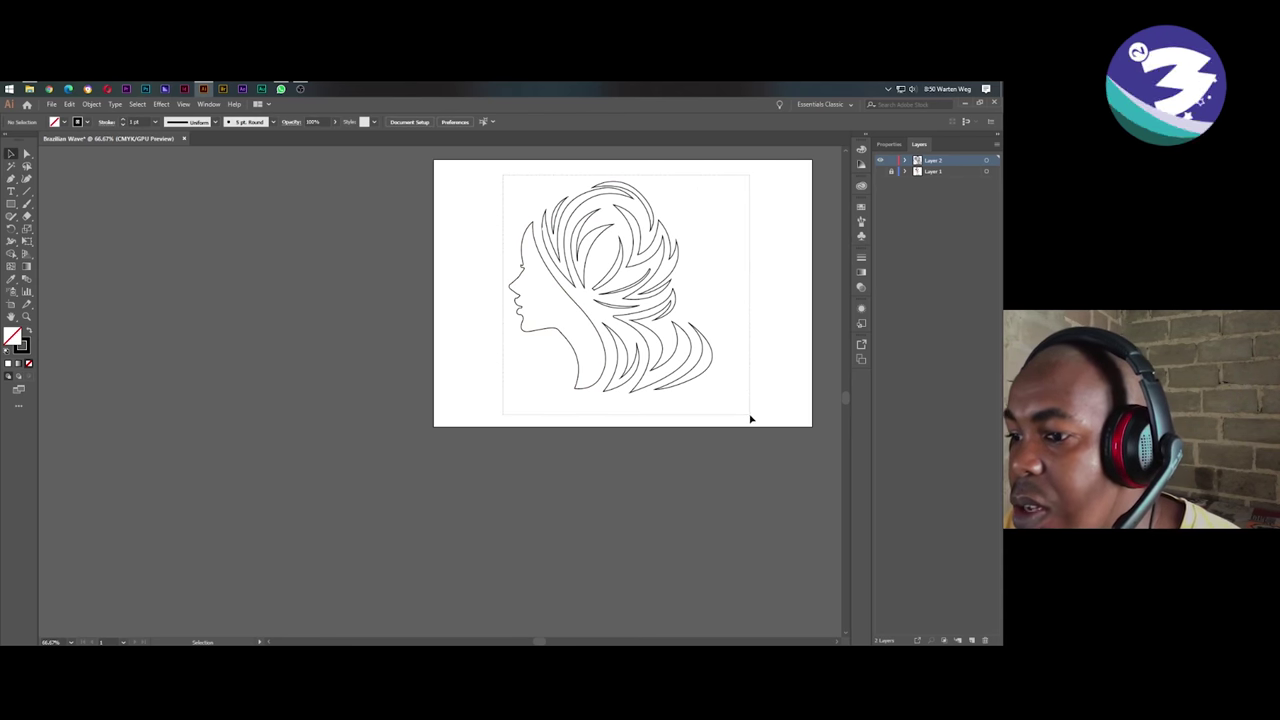
left_click_drag(587, 205, 749, 421)
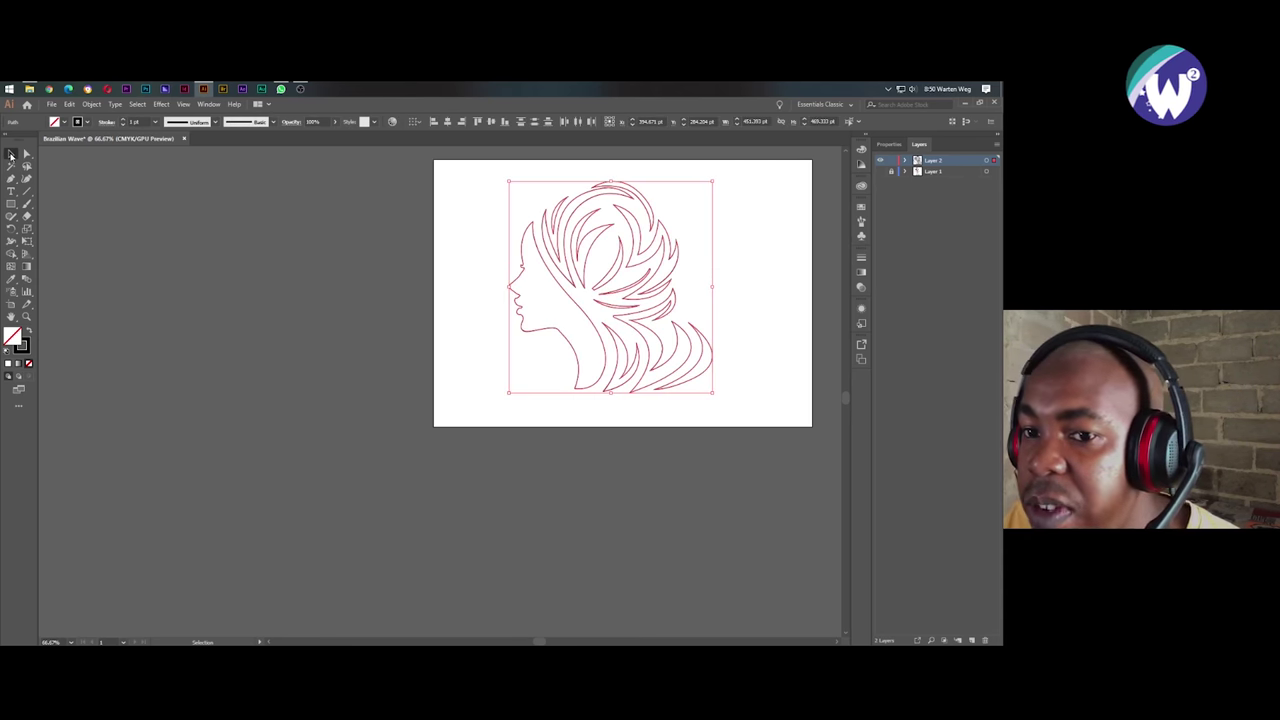
left_click(30, 335)
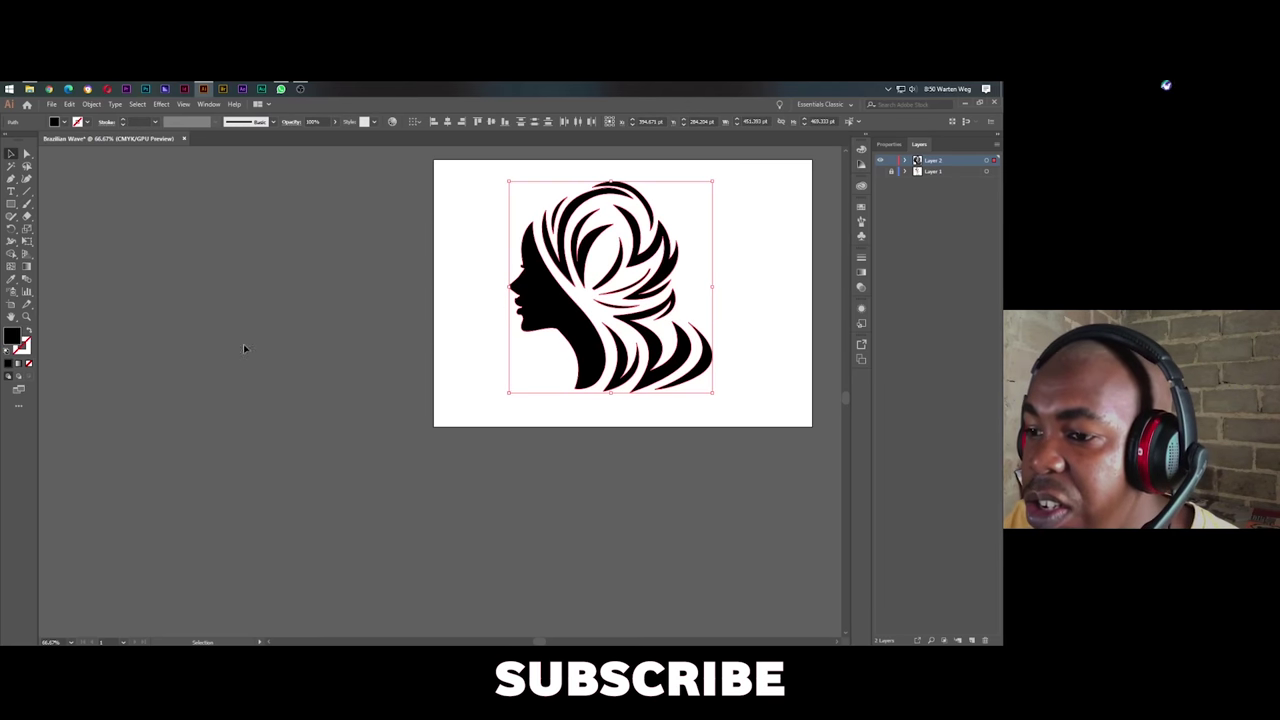
left_click(745, 236)
Smooth the nose contour of the black face path with the Smooth Tool.
scroll(558, 305, "up", 4)
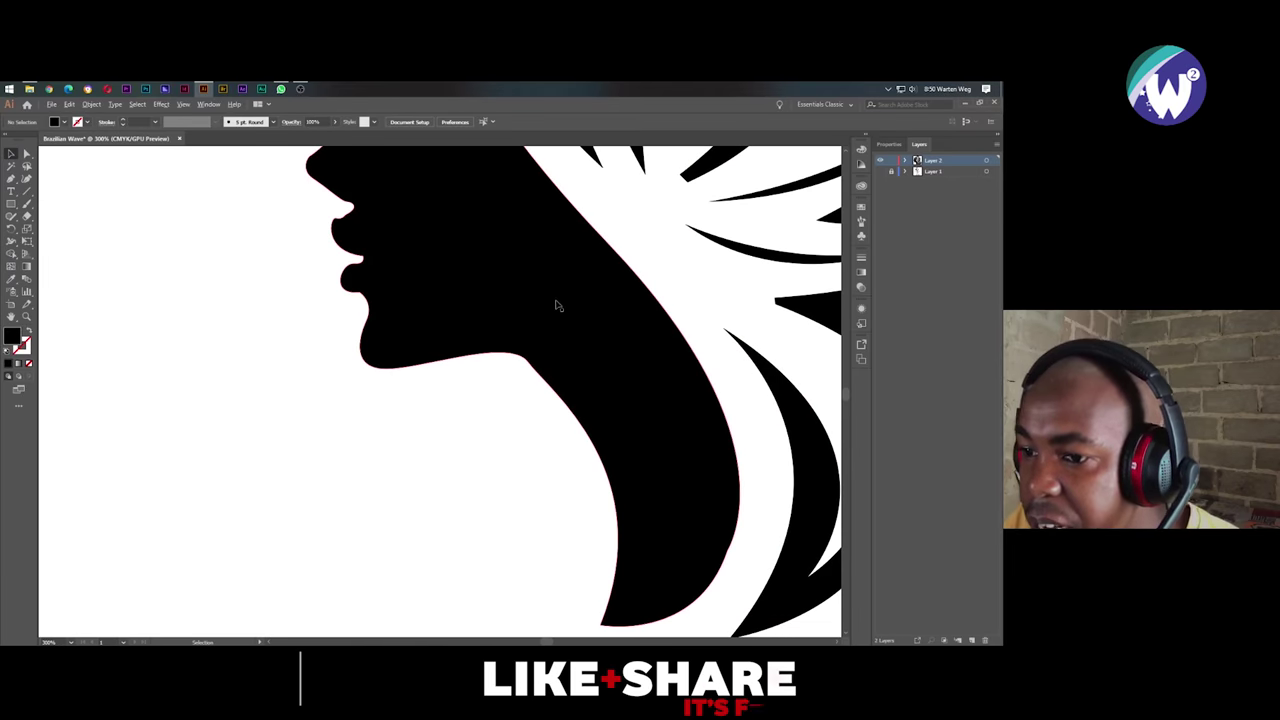
left_click_drag(466, 214, 466, 334)
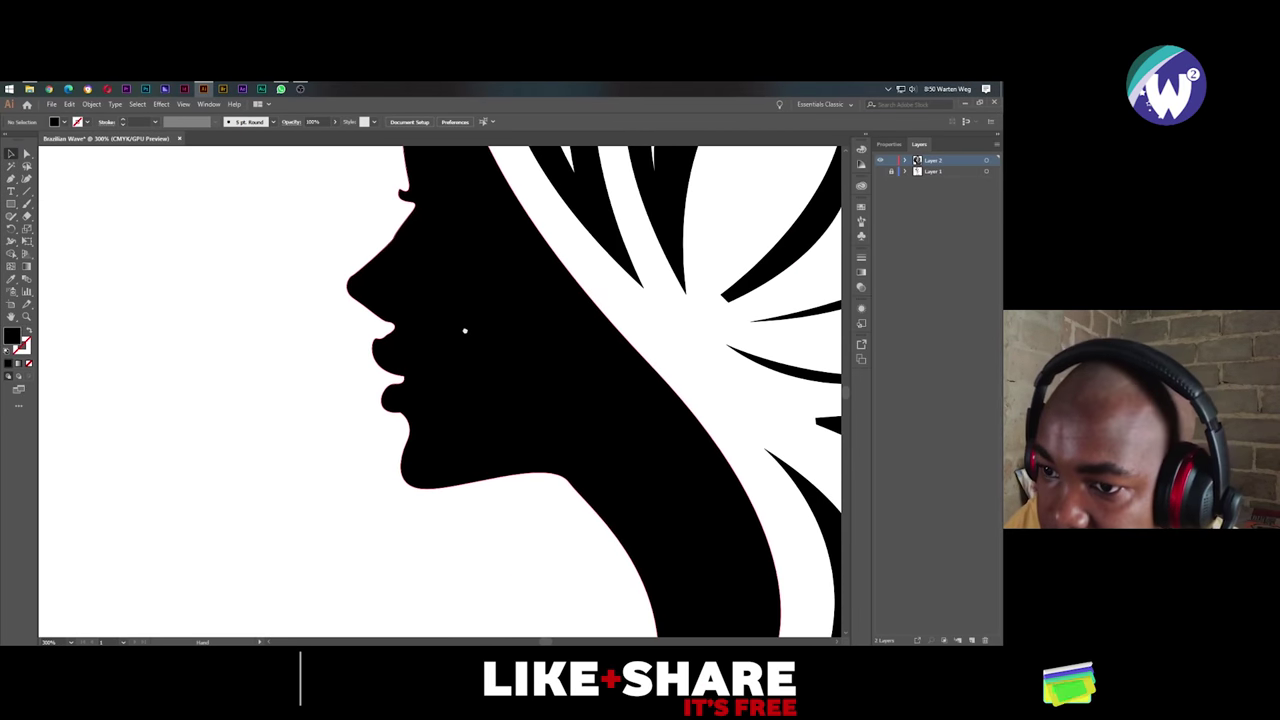
left_click(445, 320)
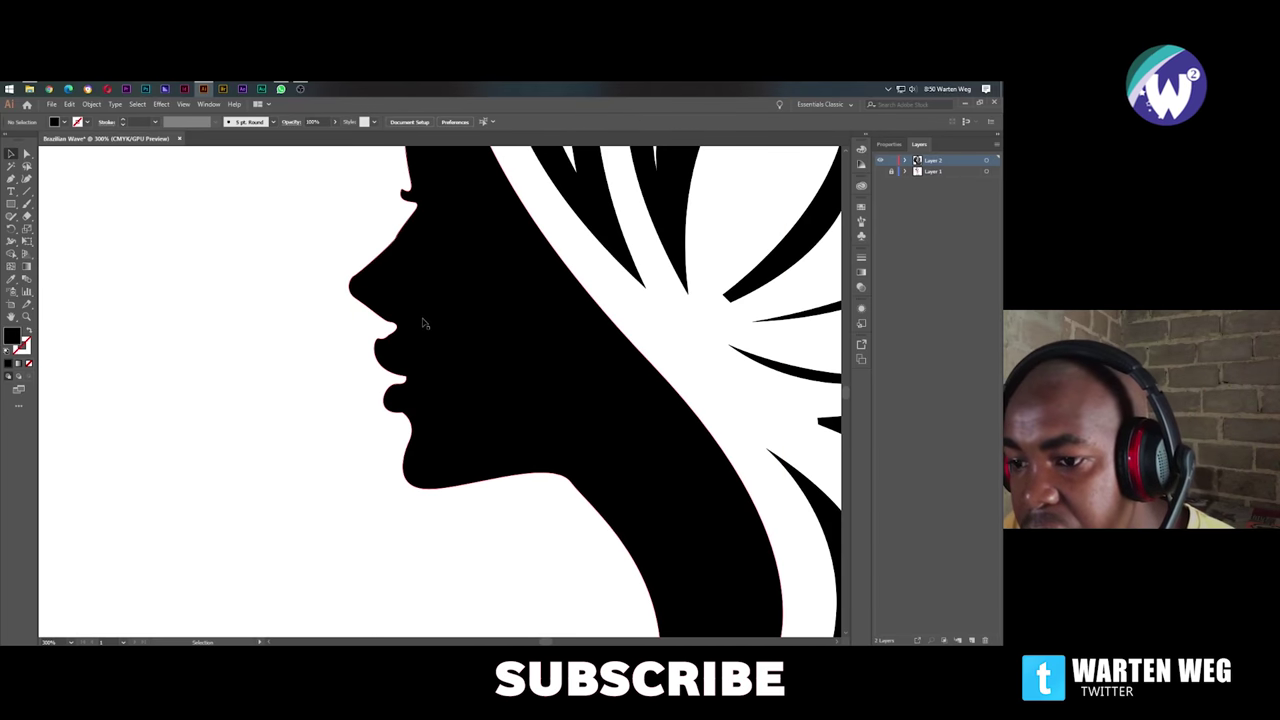
left_click(12, 218)
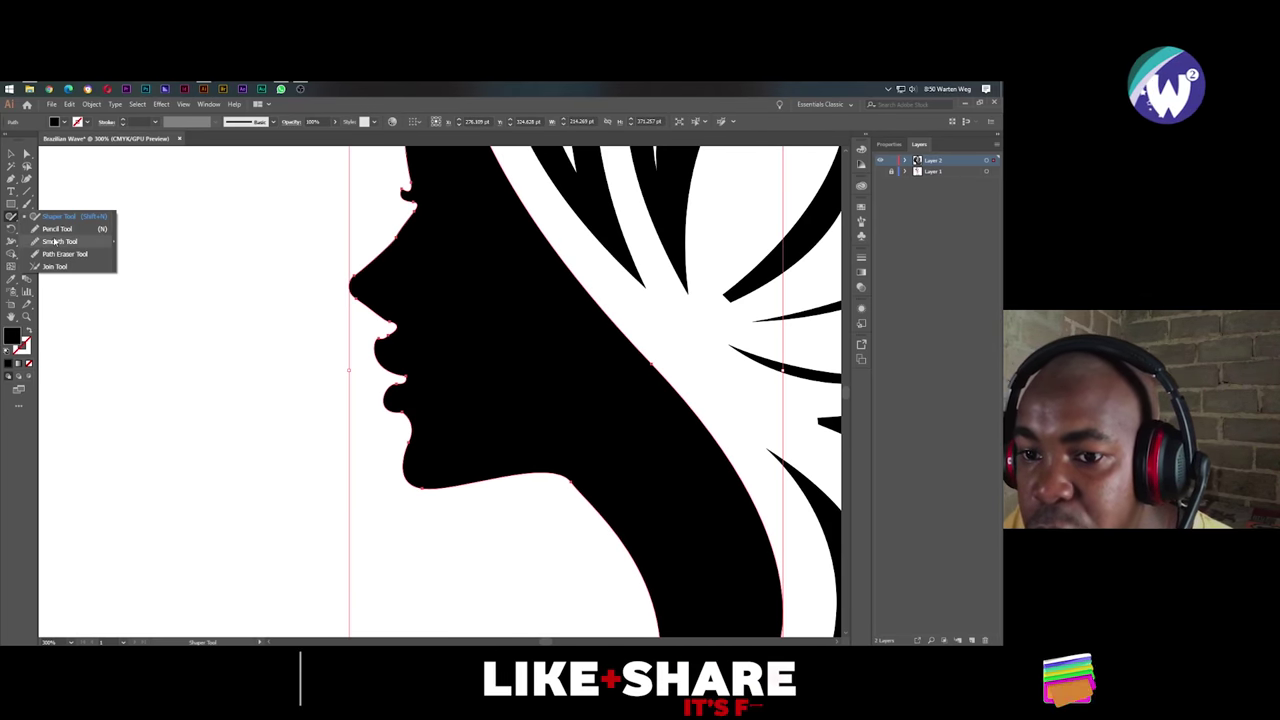
left_click(59, 241)
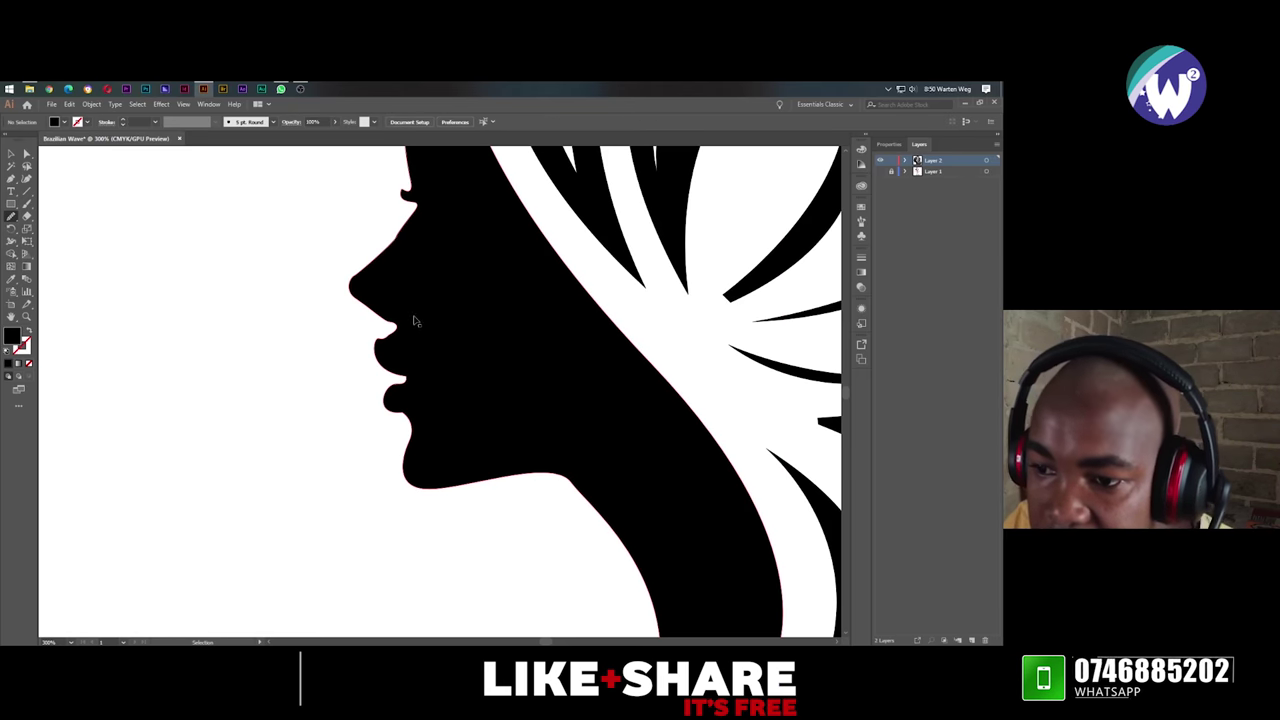
left_click(391, 325, "ctrl")
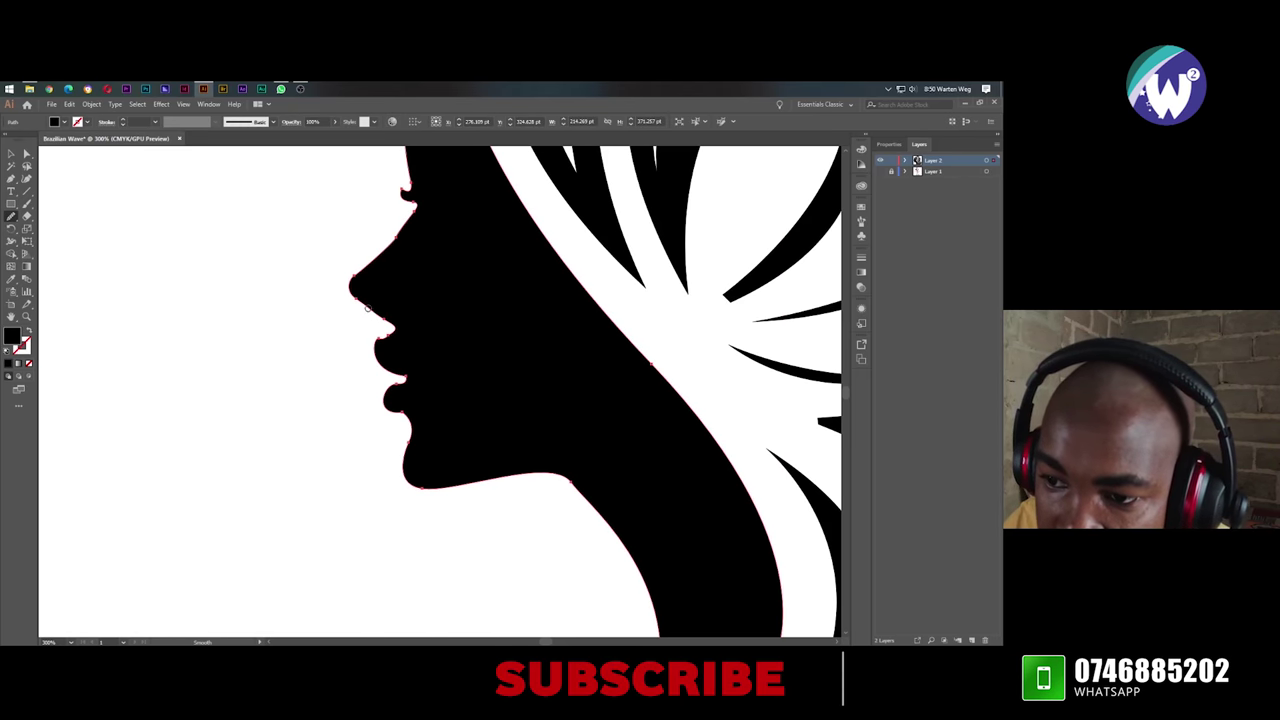
left_click_drag(356, 300, 390, 292)
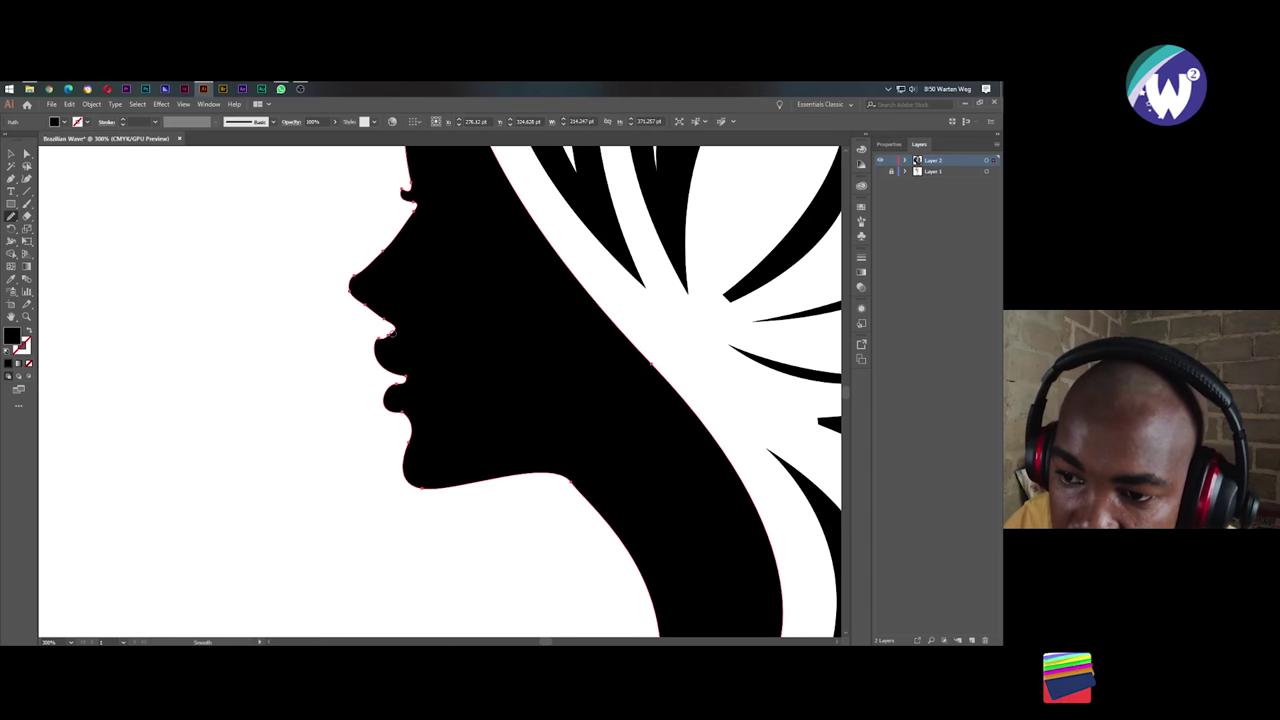
scroll(512, 443, "down", 6)
scroll(512, 443, "down", 1)
Smooth the lower edge of the curved hair strand near its blunt tip.
scroll(512, 443, "up", 2)
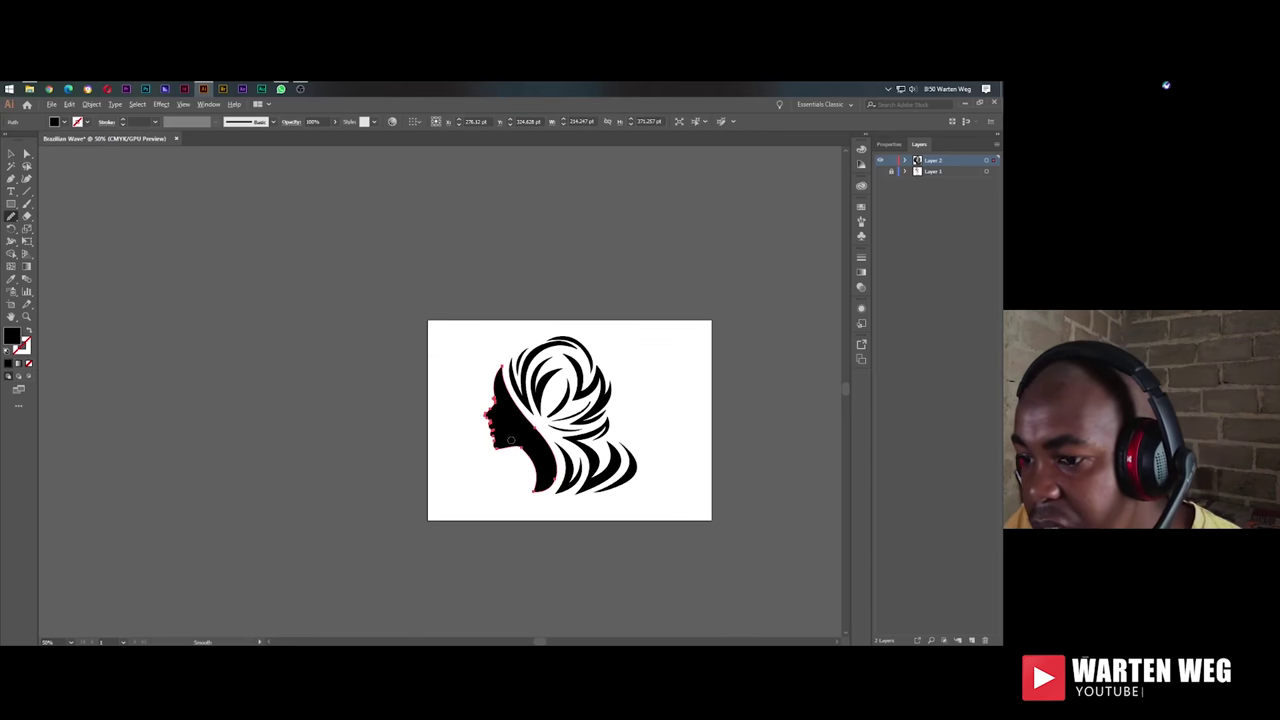
scroll(511, 440, "up", 1)
scroll(511, 440, "up", 1)
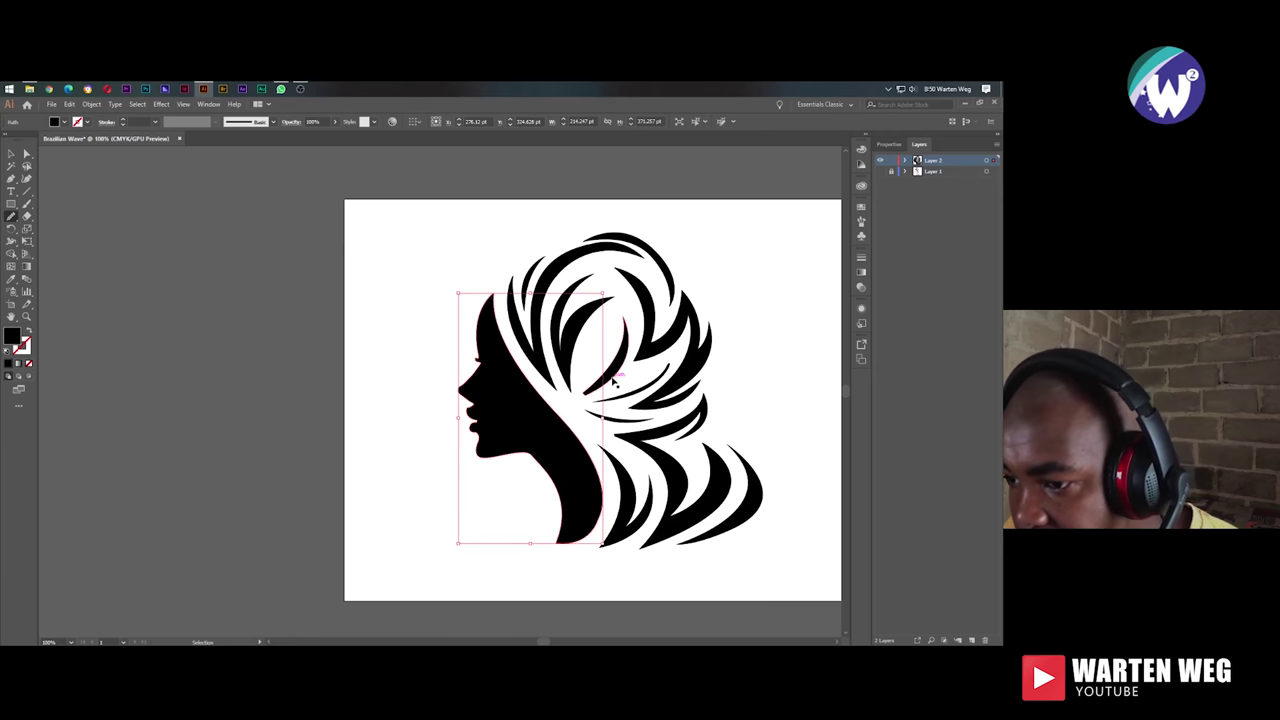
left_click(585, 411, "ctrl")
scroll(585, 405, "up", 4)
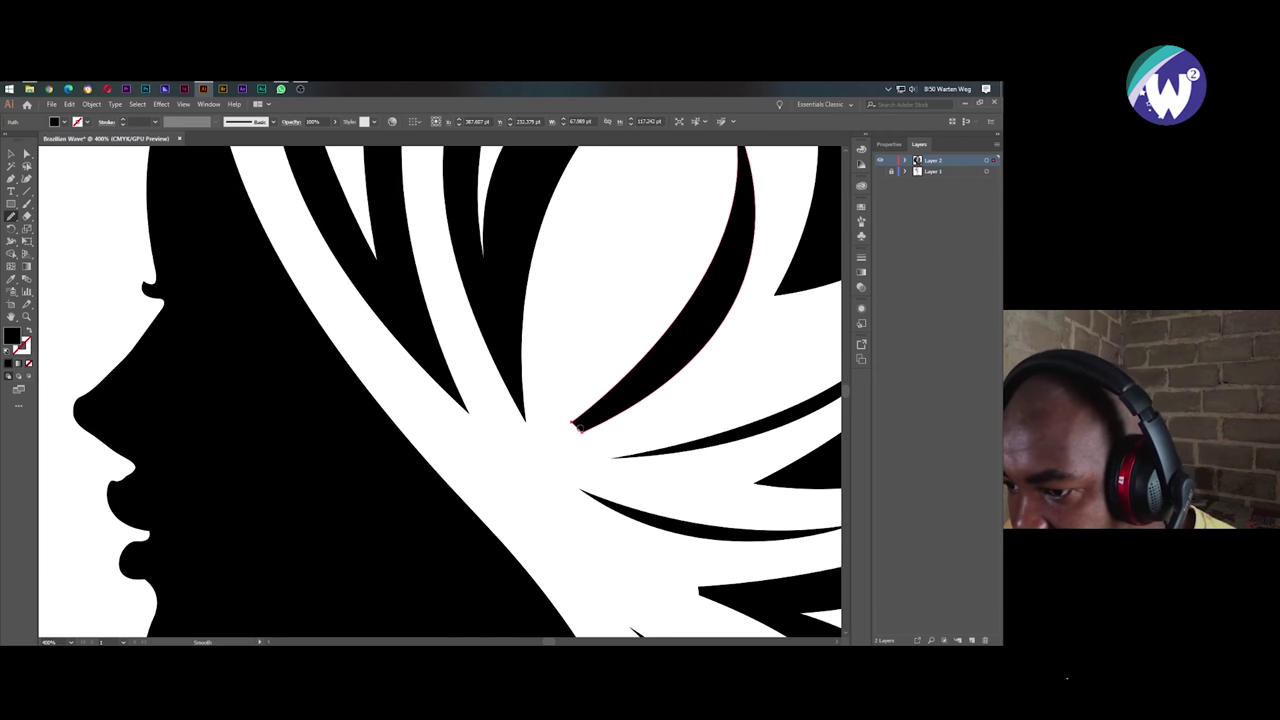
left_click_drag(578, 424, 690, 300)
left_click_drag(577, 425, 580, 426)
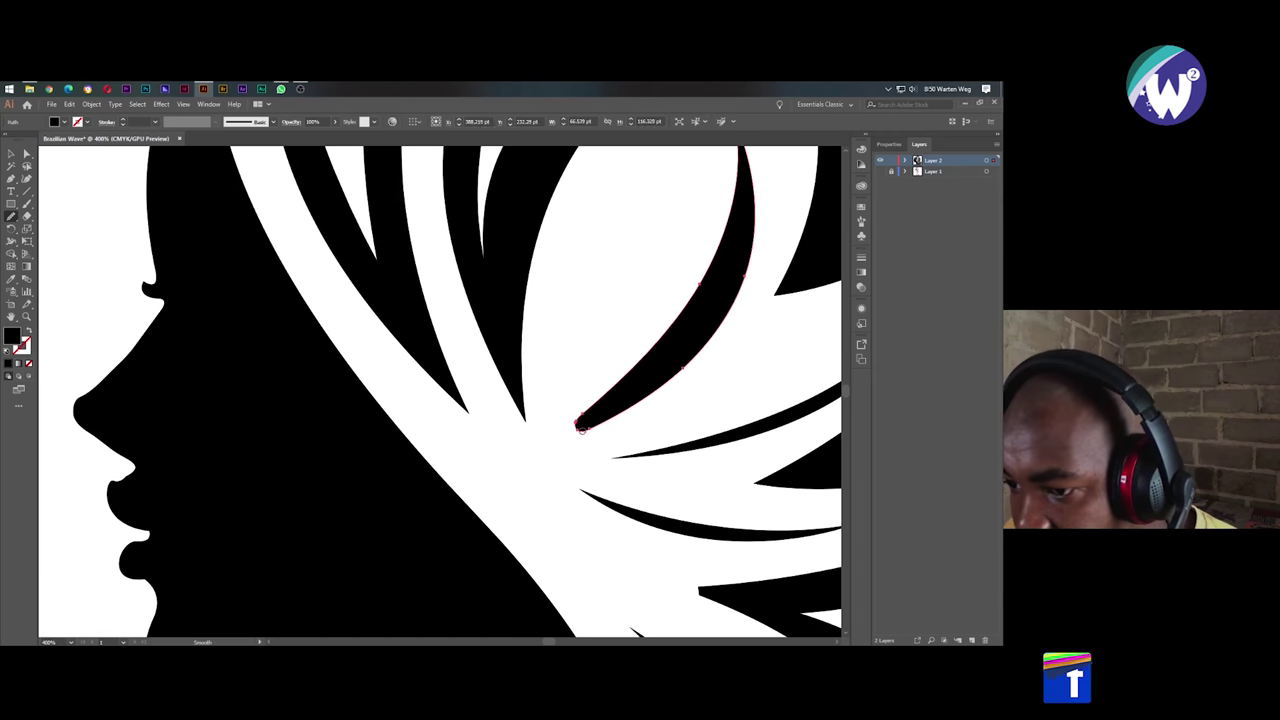
key("v")
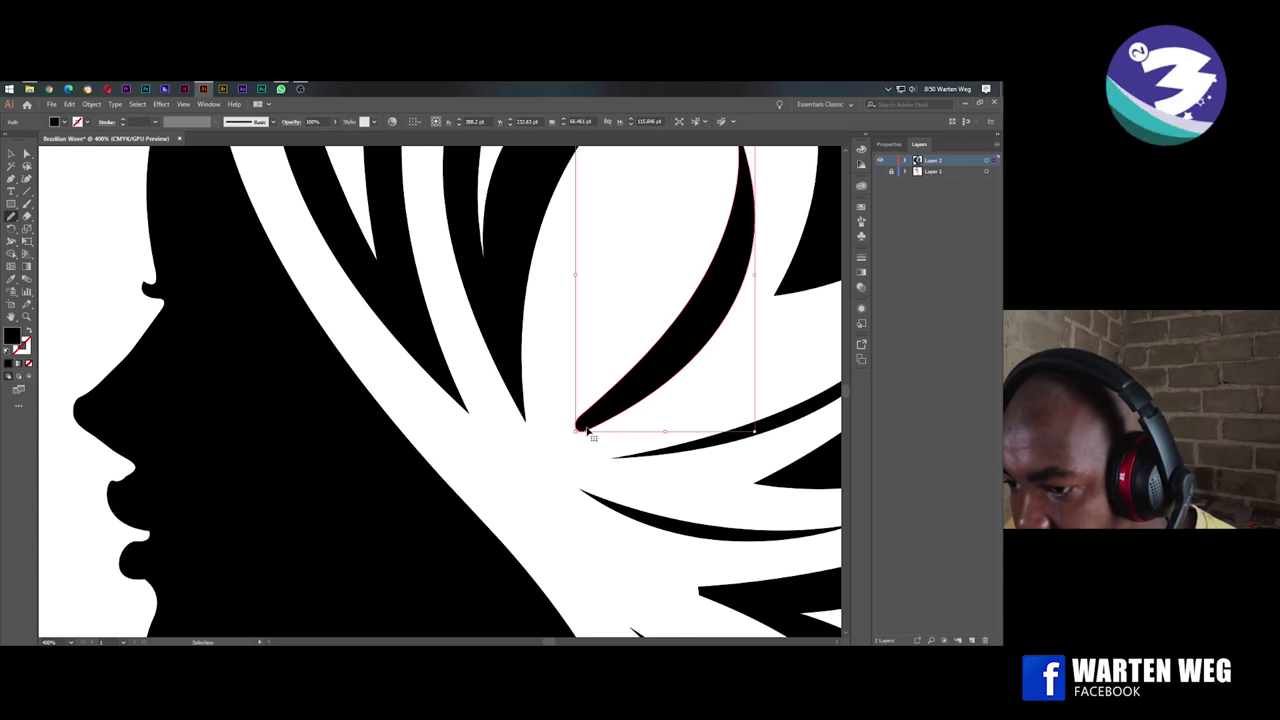
left_click_drag(589, 428, 593, 430)
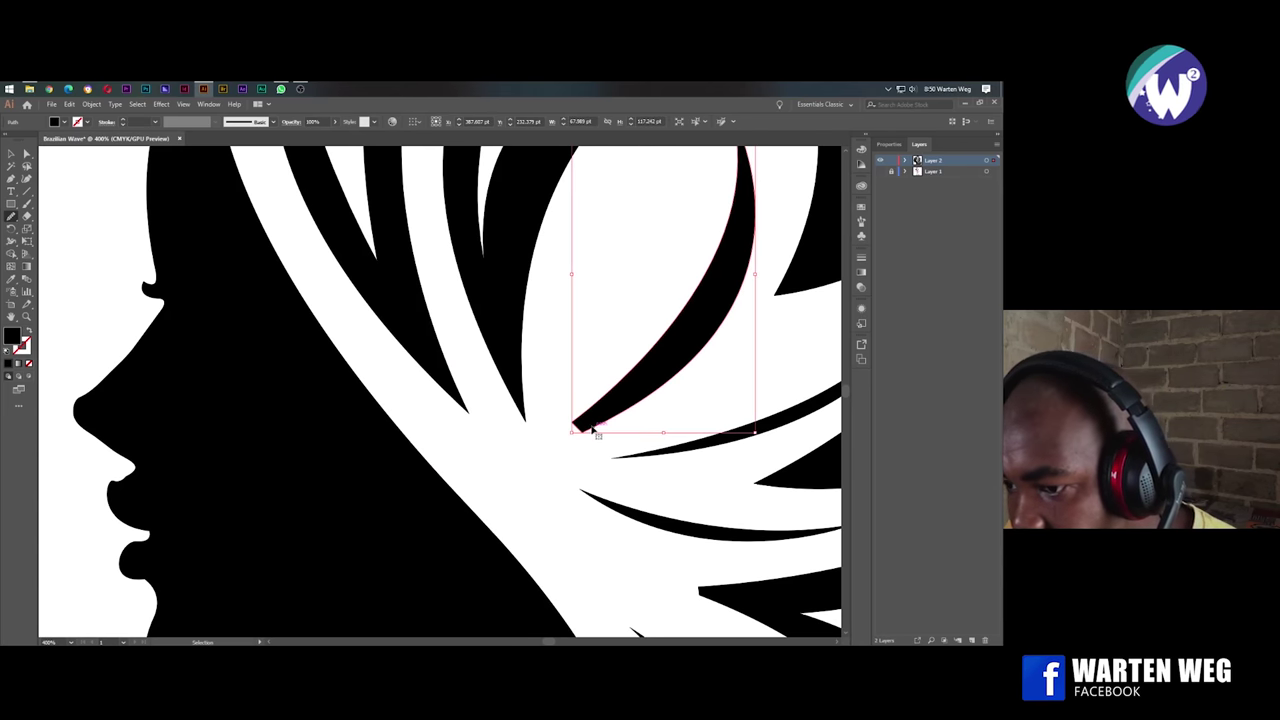
Pull the strand's tip anchors down-left into a sharper, smoothed point, then zoom out.
left_click(27, 153)
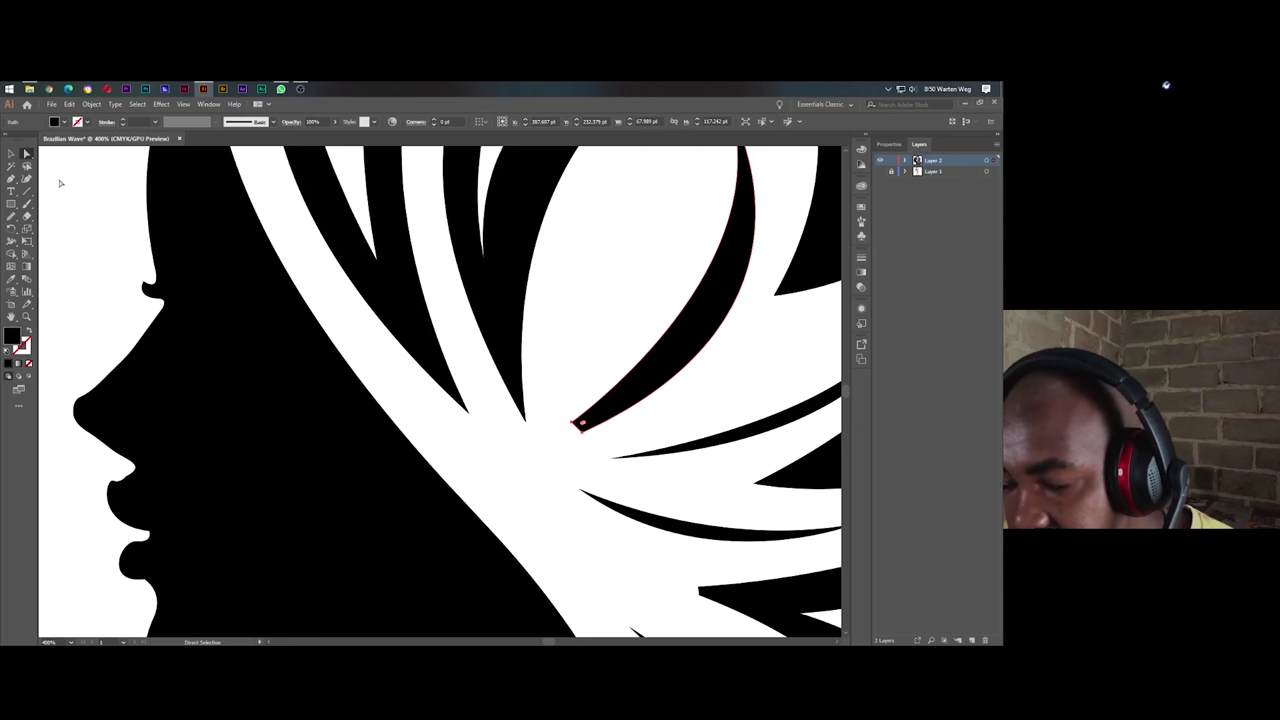
scroll(570, 443, "up", 5)
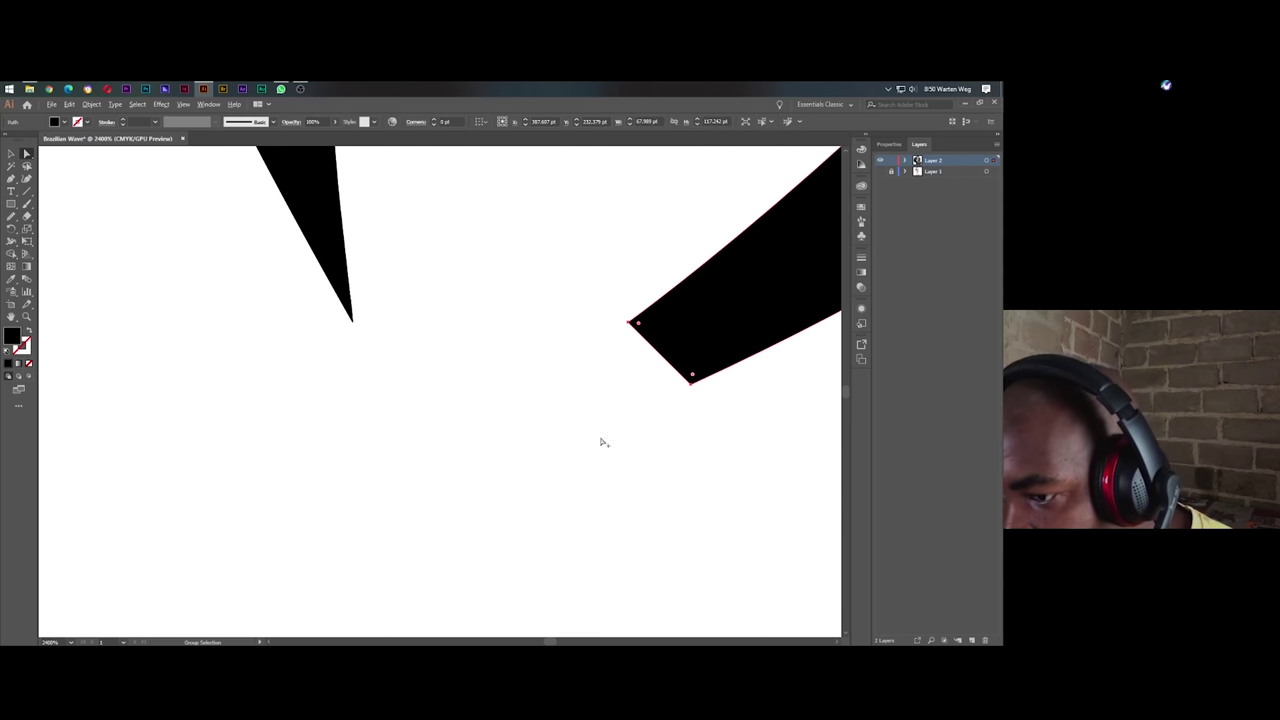
left_click(692, 384)
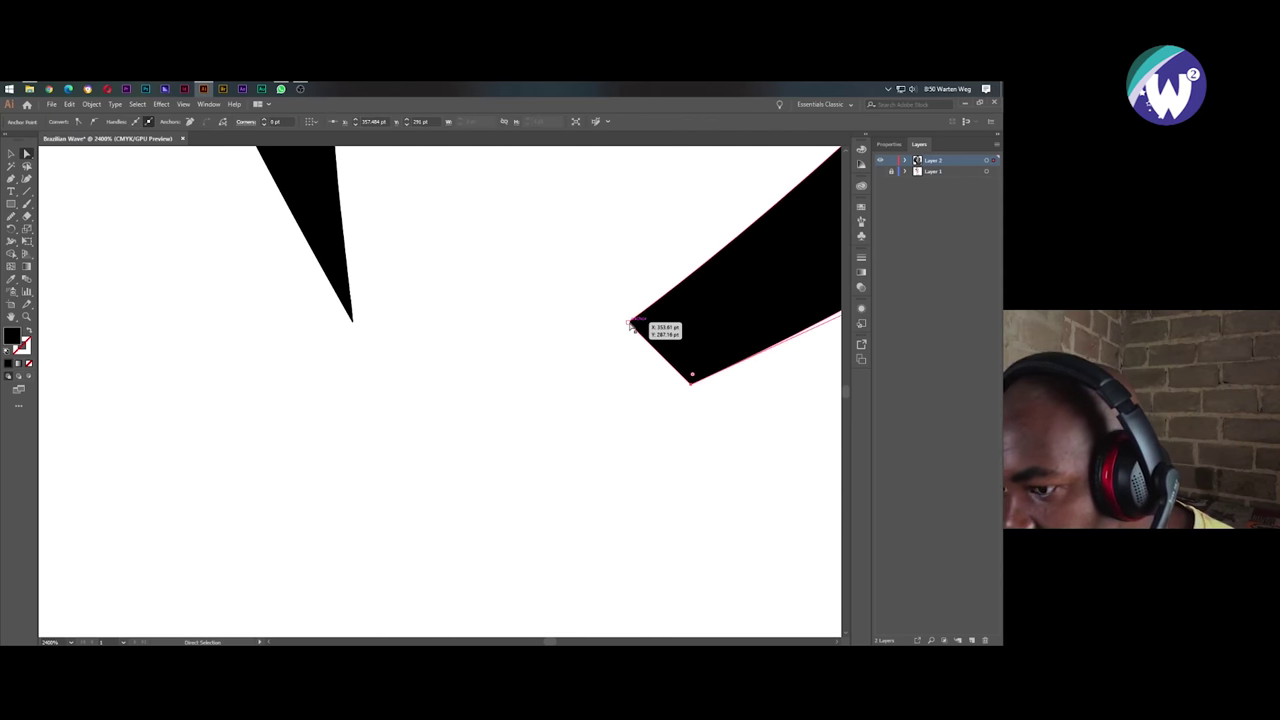
left_click_drag(629, 324, 533, 397)
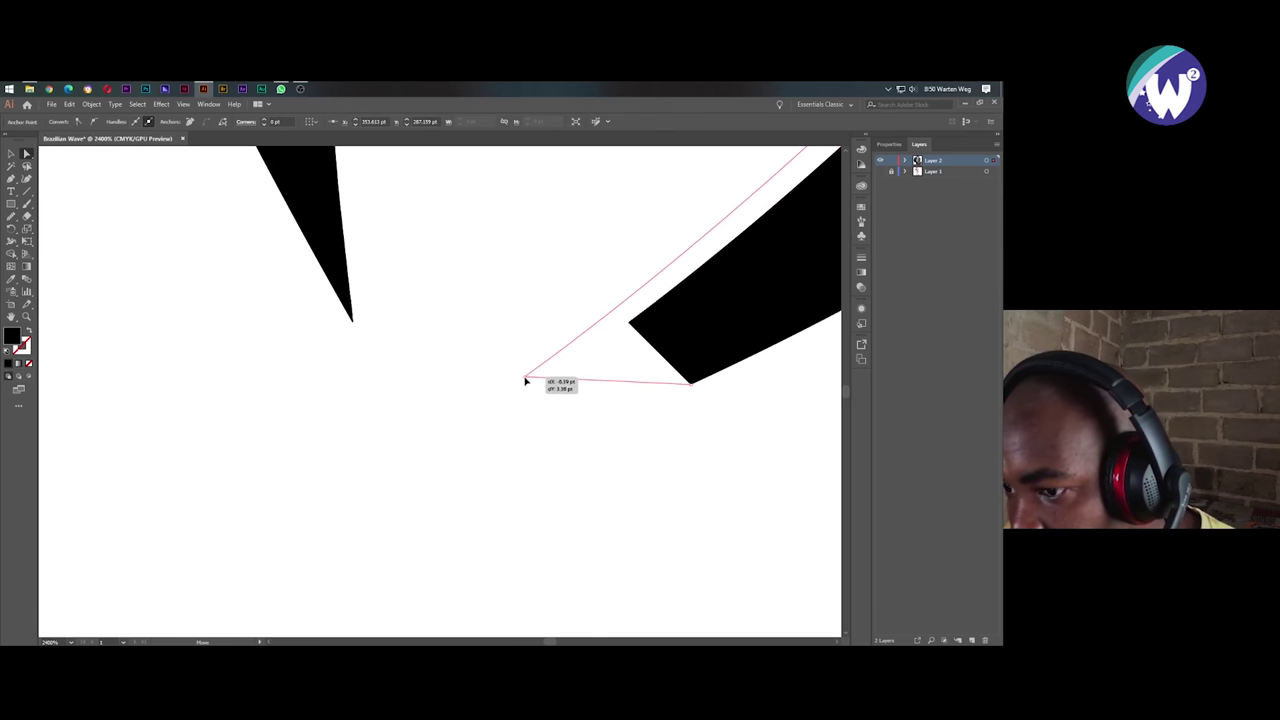
left_click(691, 384)
left_click(11, 217)
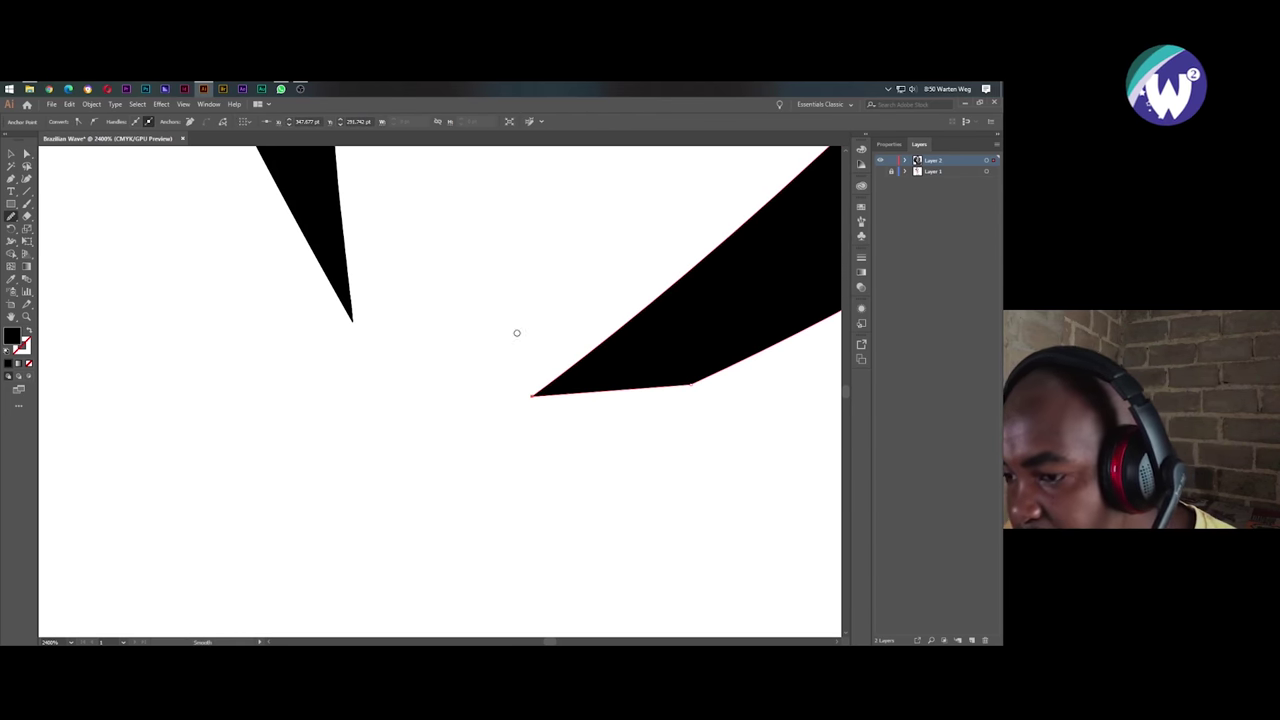
left_click_drag(657, 383, 675, 381)
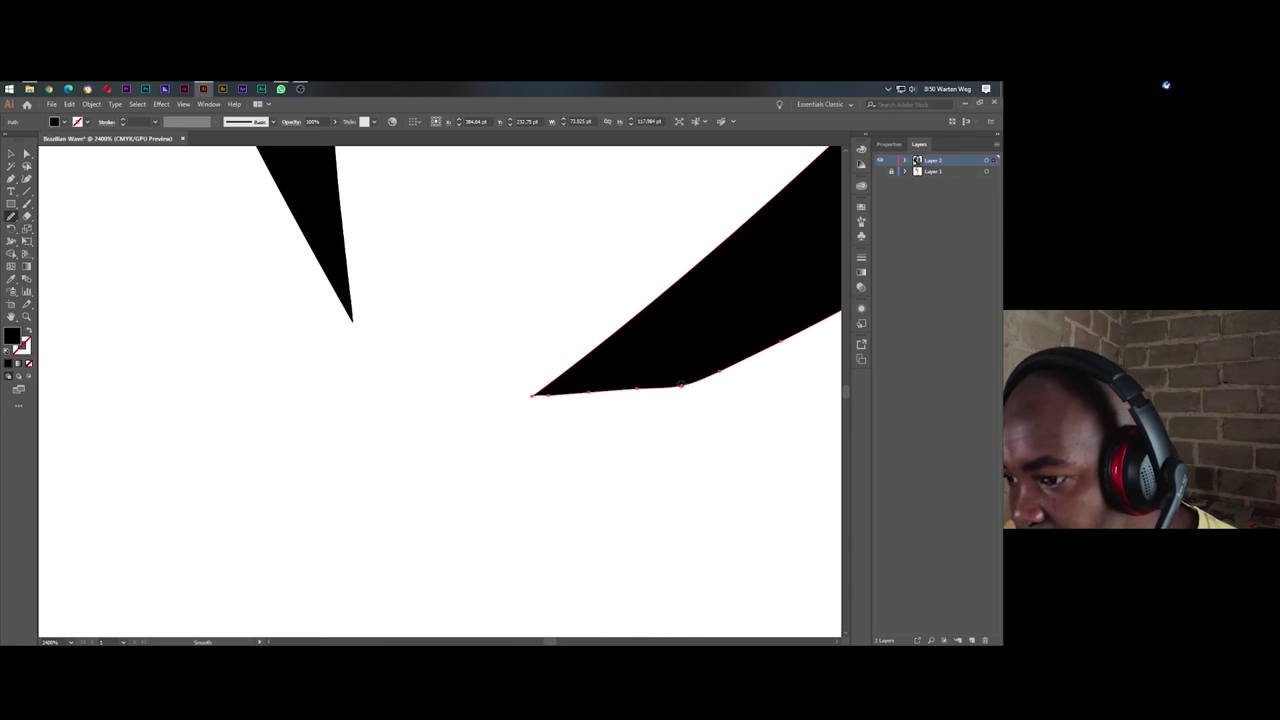
scroll(698, 381, "down", 10)
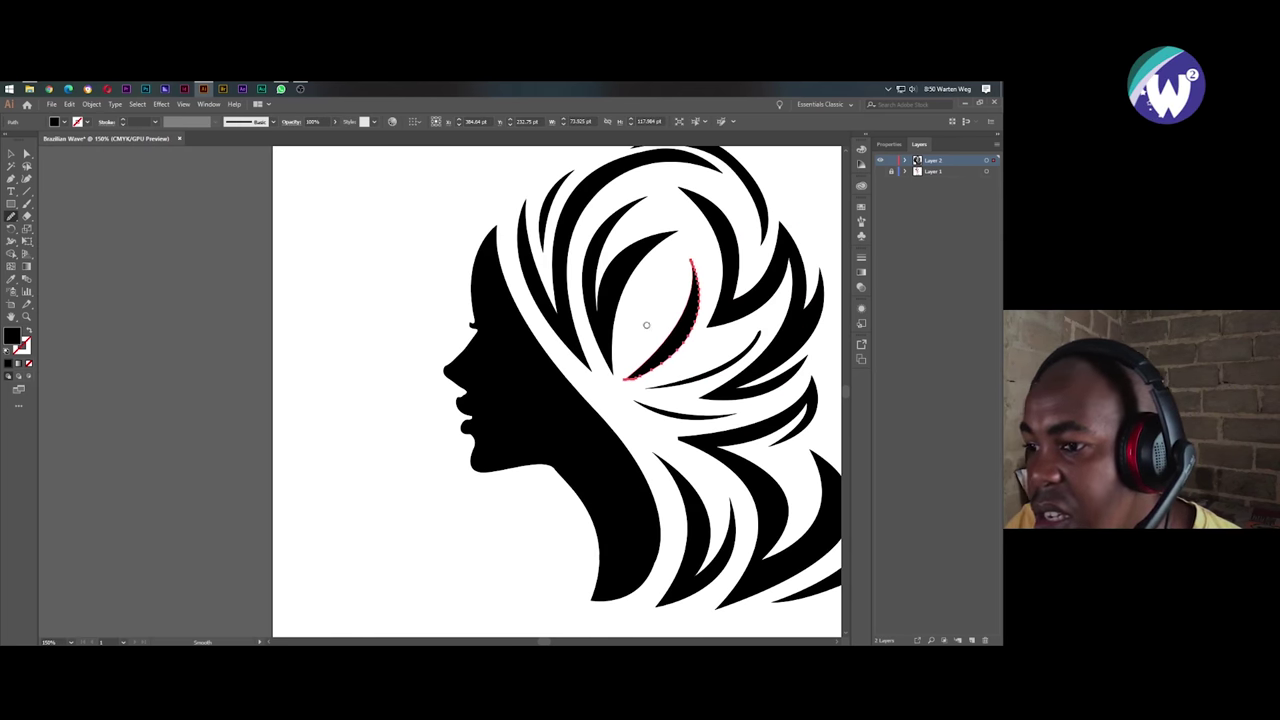
Delete the hidden reference flyer layer (Layer 1) and its artwork, confirming with Yes.
left_click(406, 247, "ctrl")
scroll(518, 367, "down", 2)
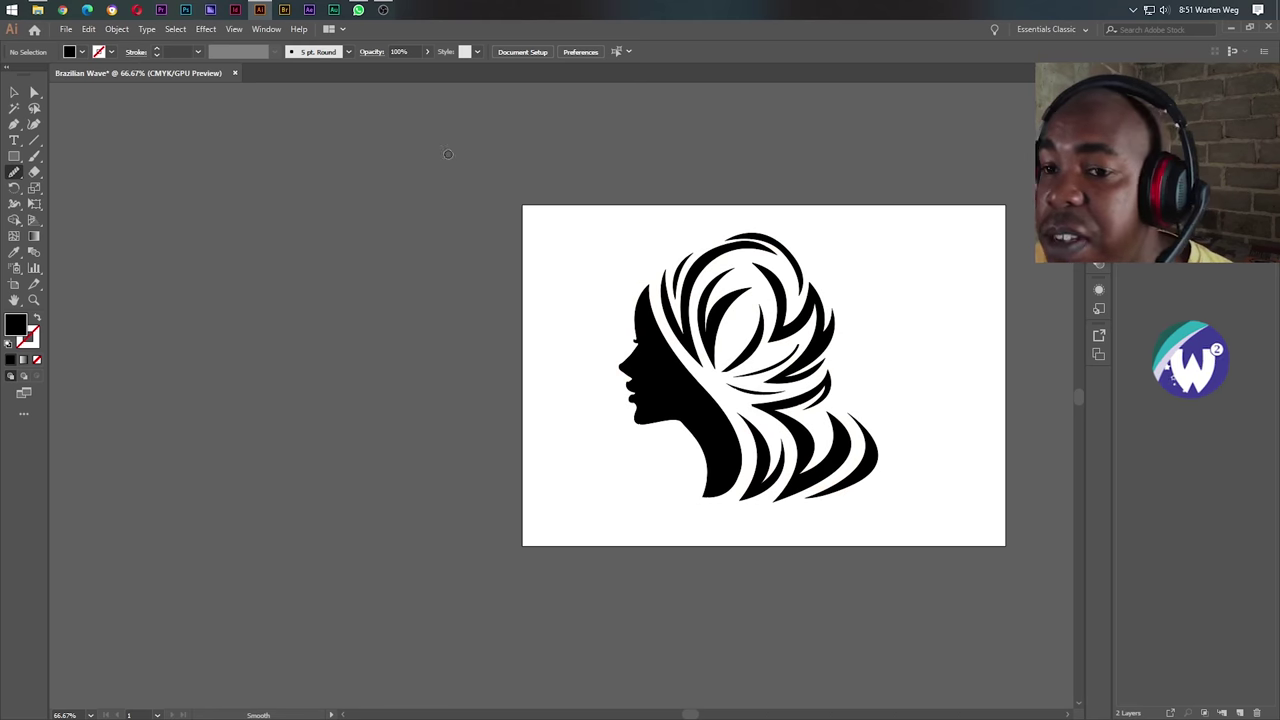
left_click(1257, 712)
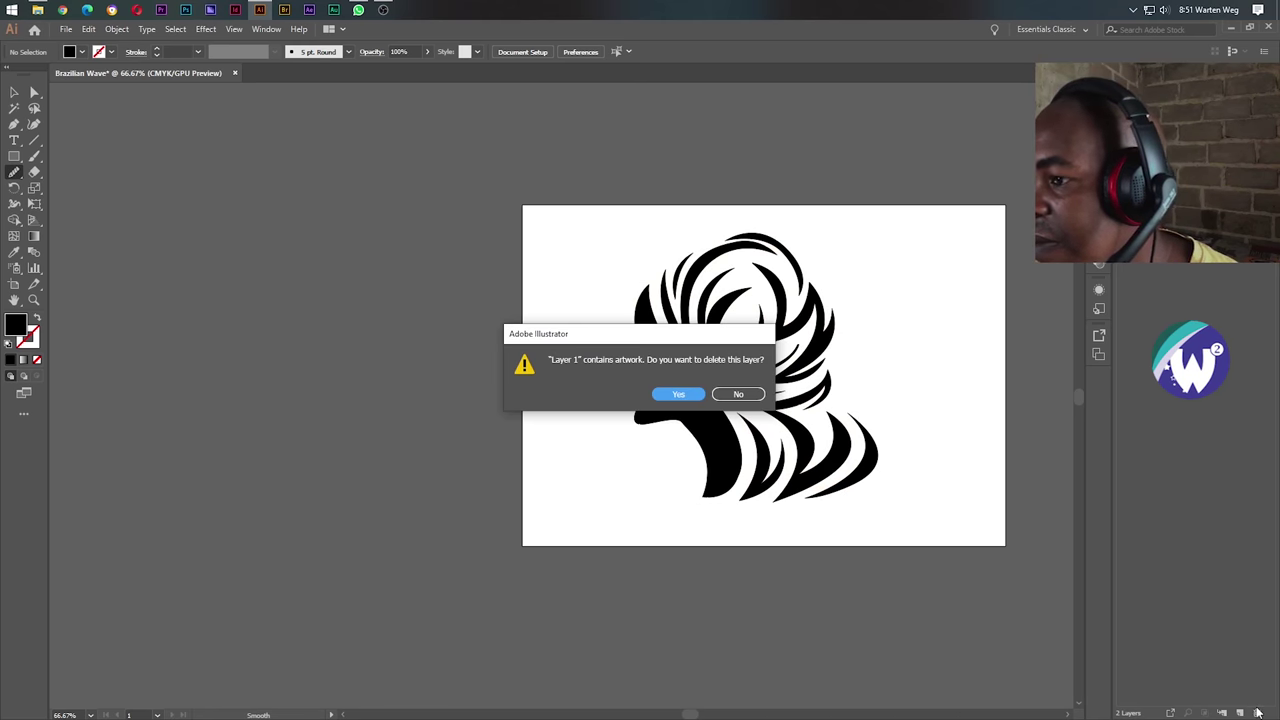
left_click(681, 392)
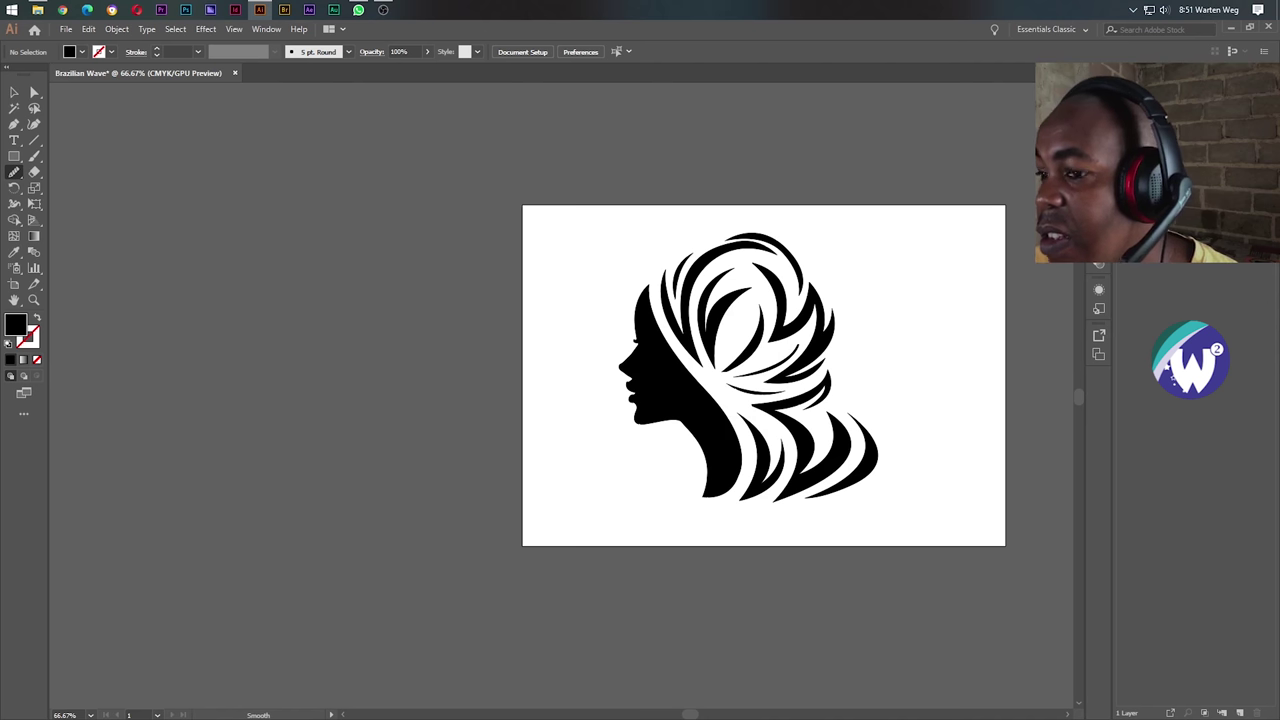
Start an Export As of Brazilian Wave with PNG as the file format.
left_click(64, 28)
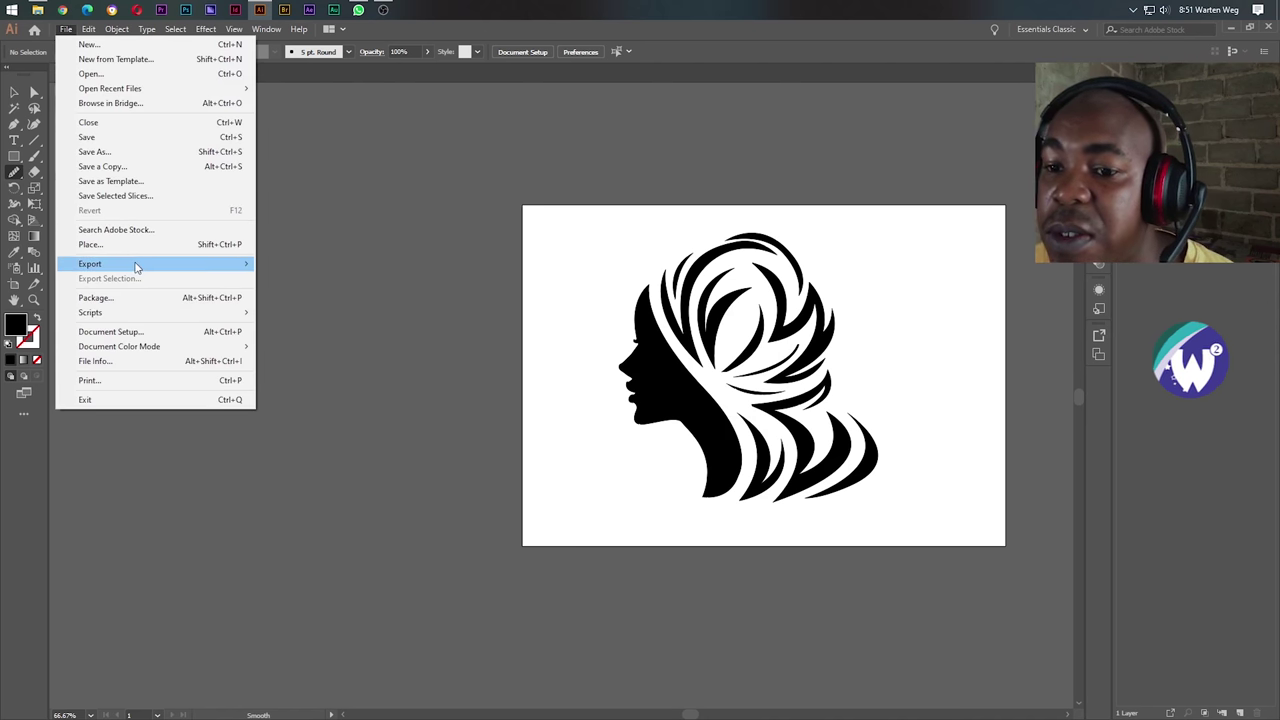
mouse_move(90, 264)
left_click(313, 278)
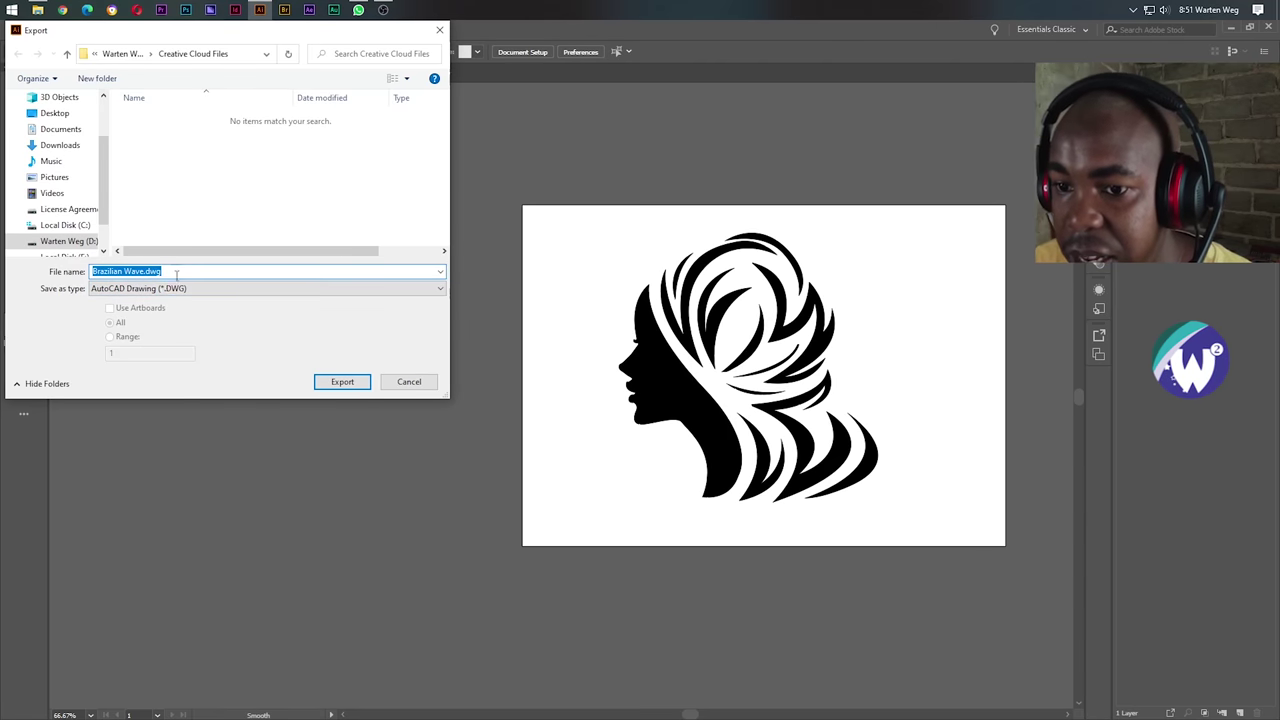
left_click(158, 289)
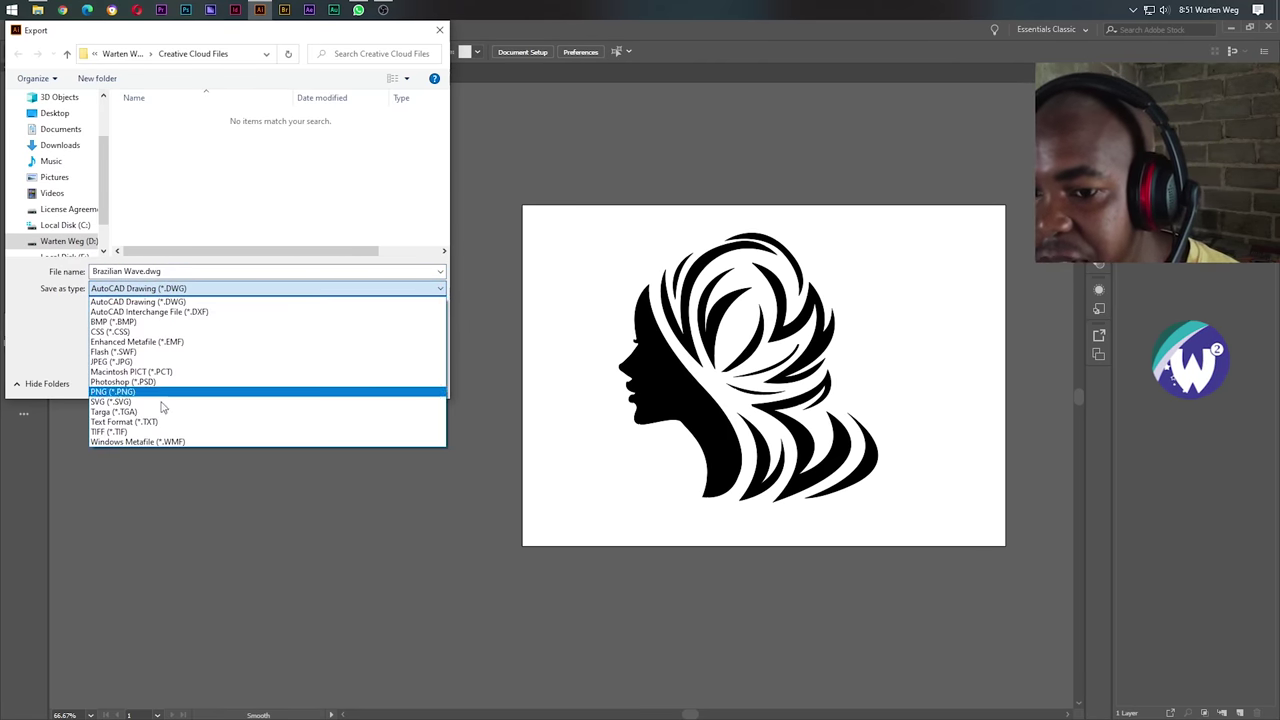
left_click(149, 394)
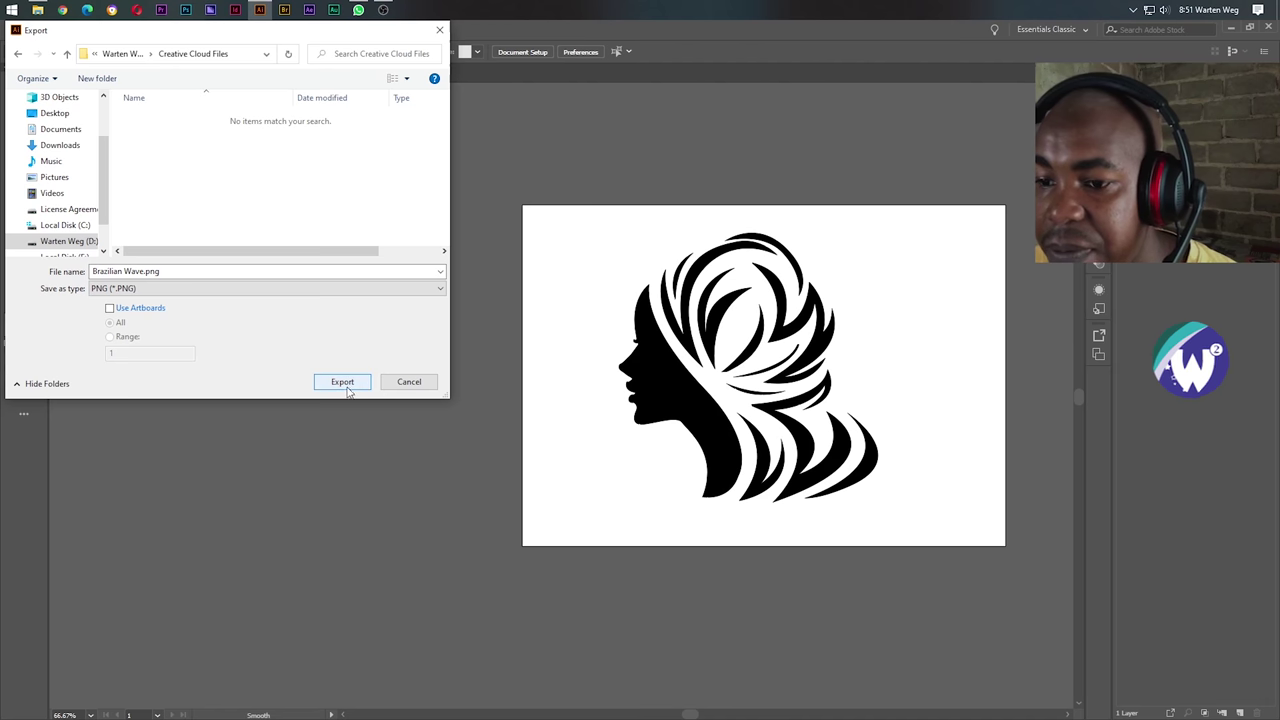
Create a new Desktop folder named 'Slay Girl Wave' and open it as the export destination.
left_click(56, 116)
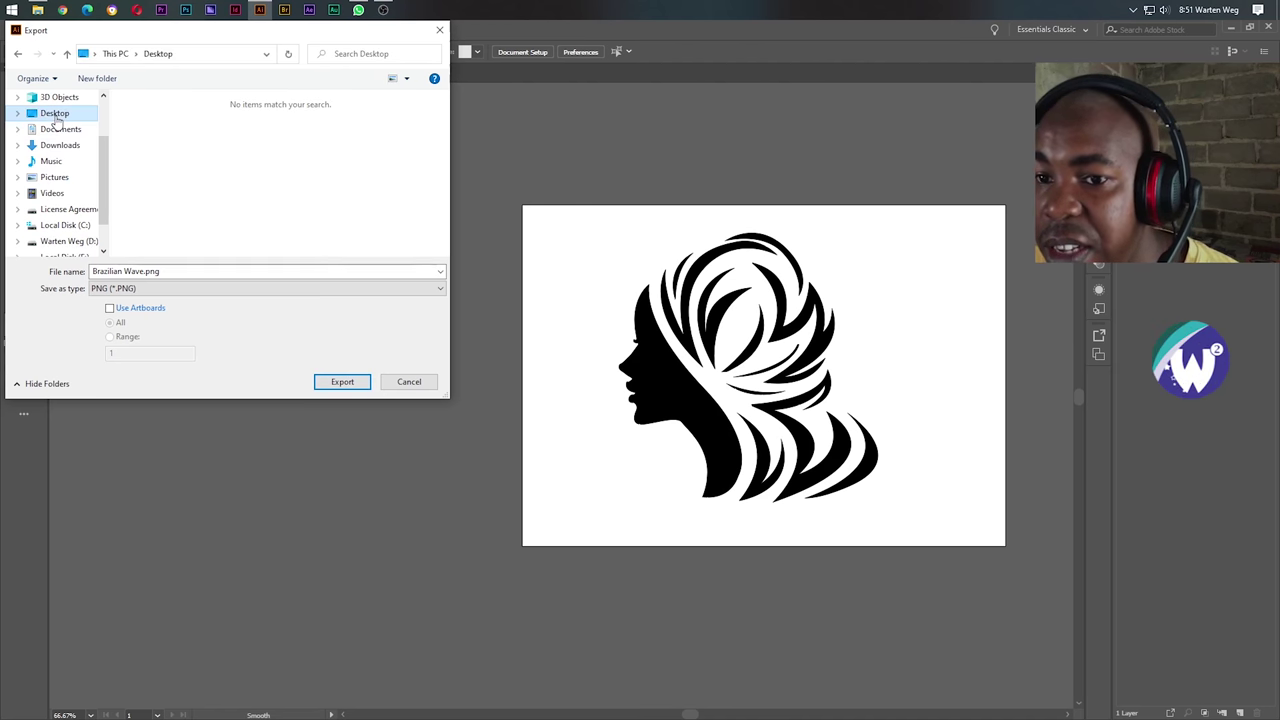
left_click(97, 78)
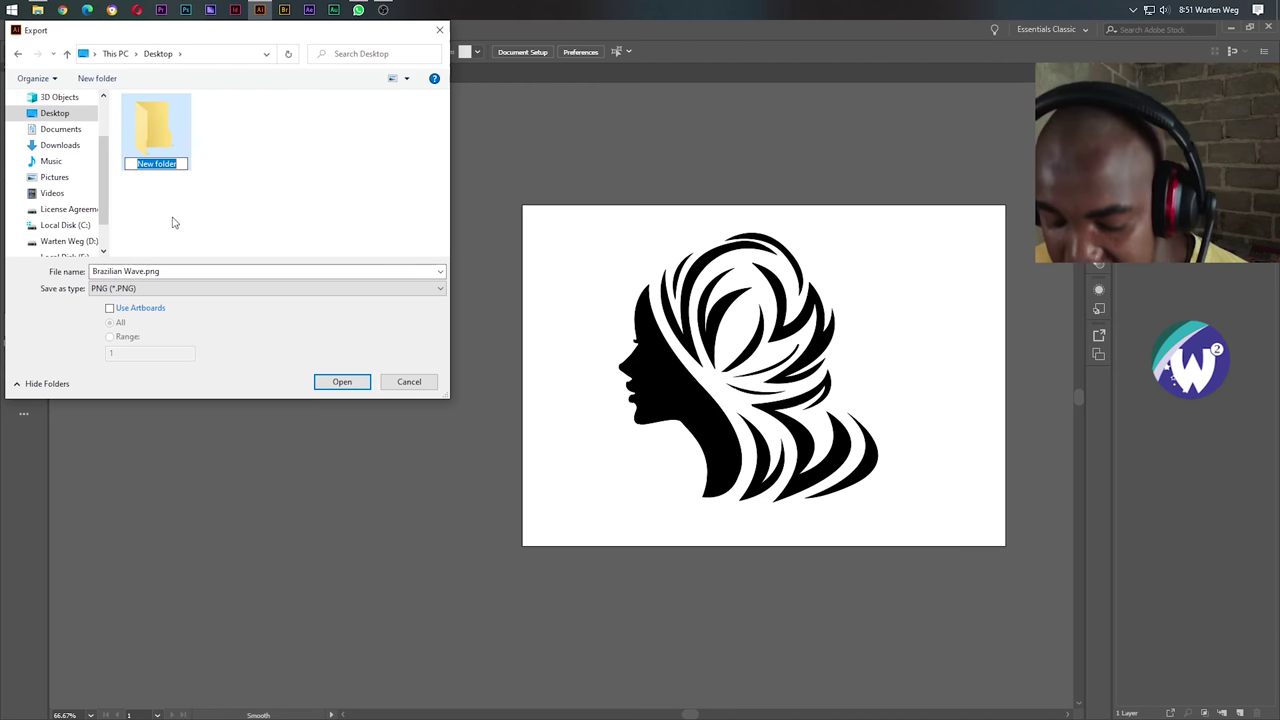
type("Br")
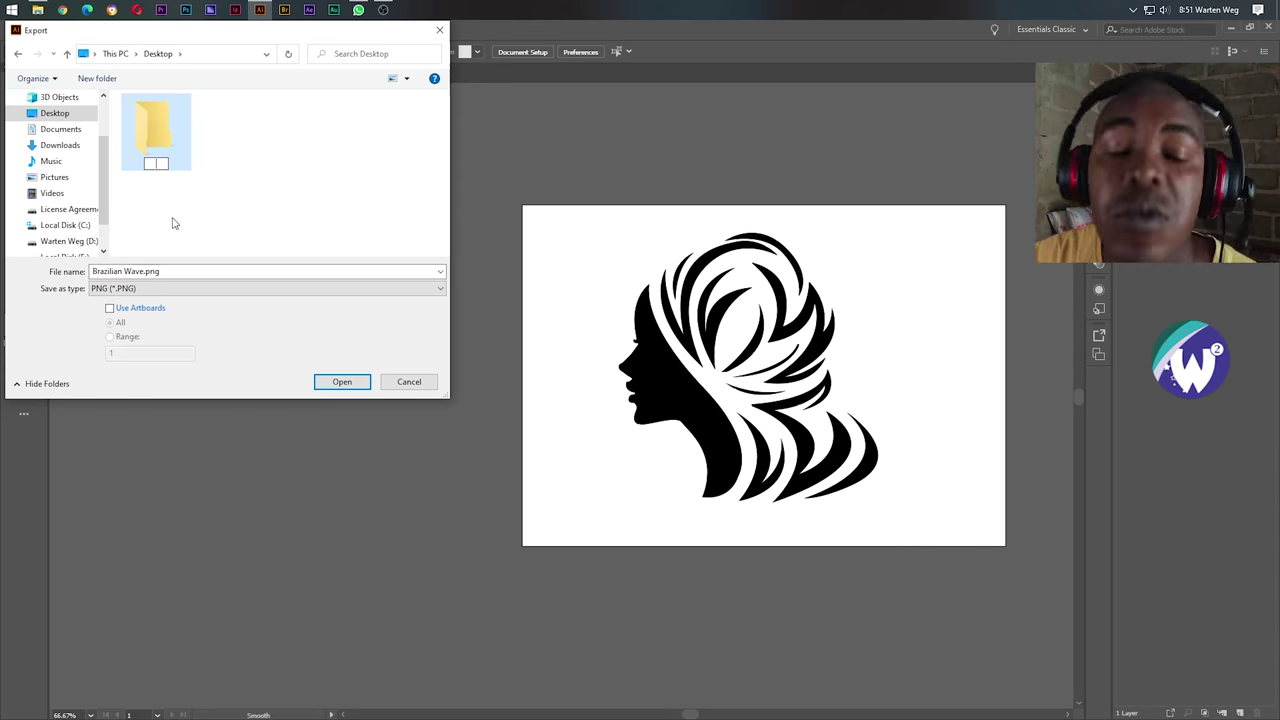
type("lay")
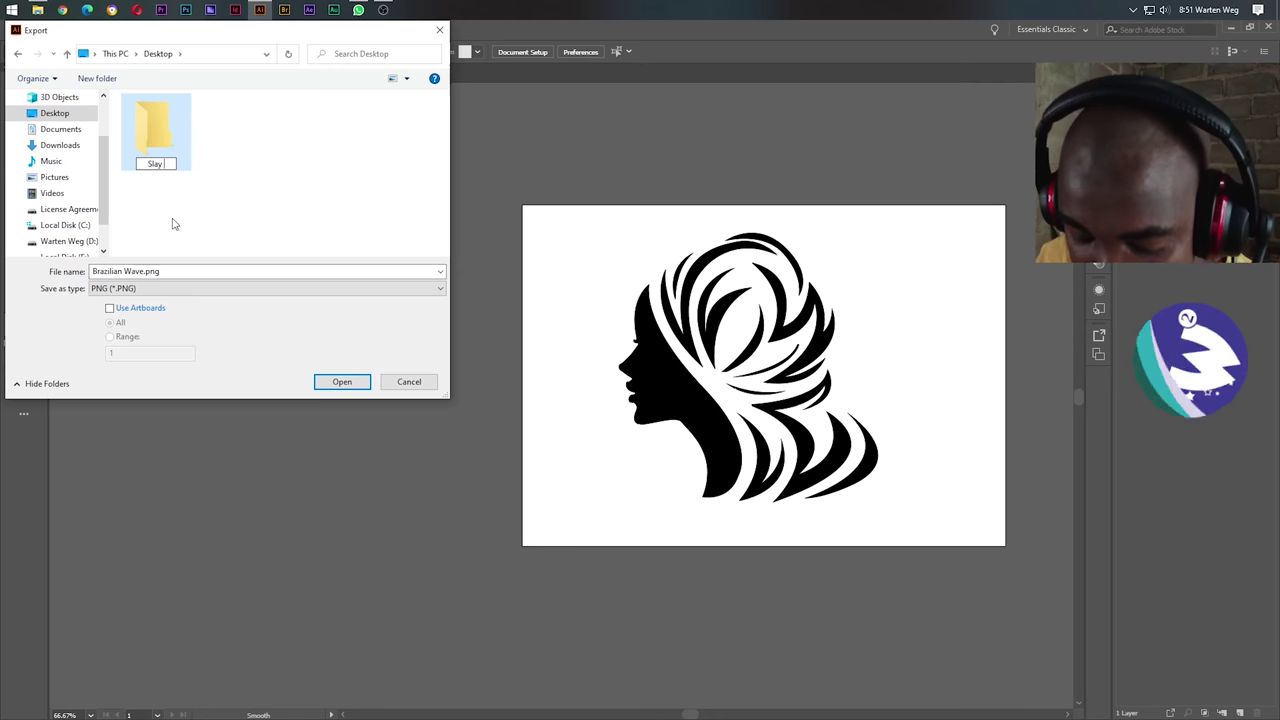
type(" Girl")
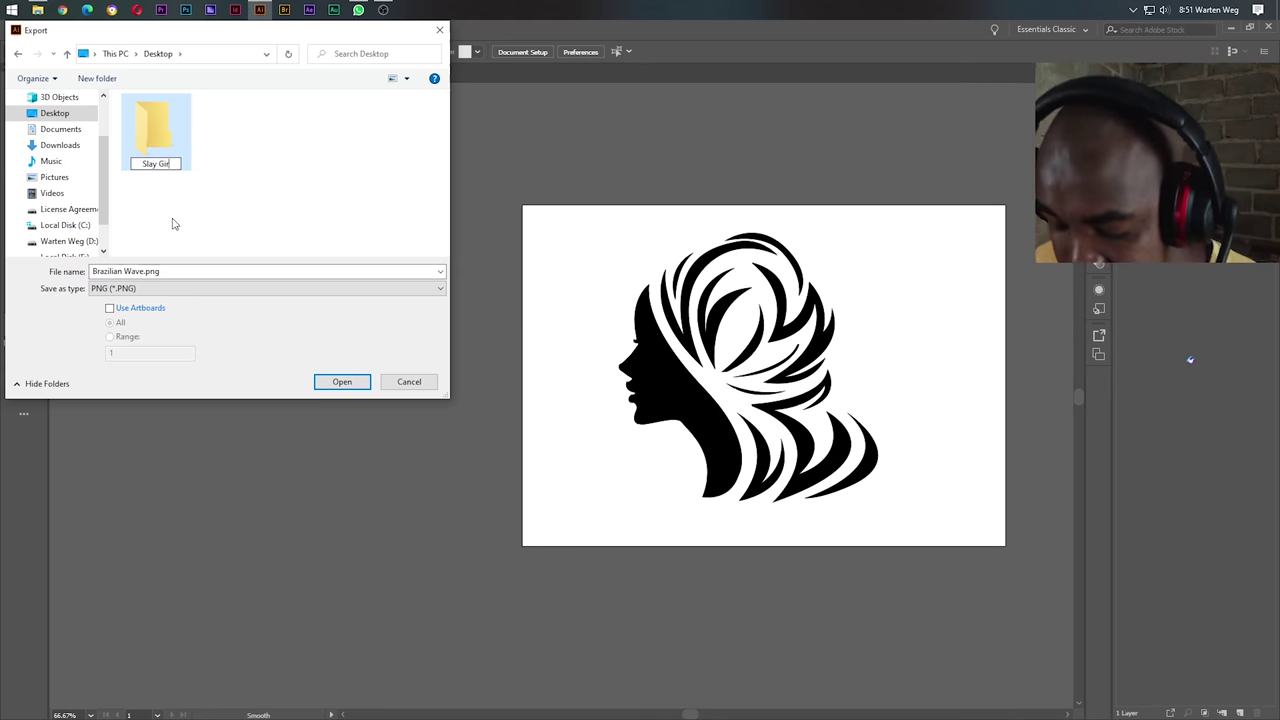
type(" Wav")
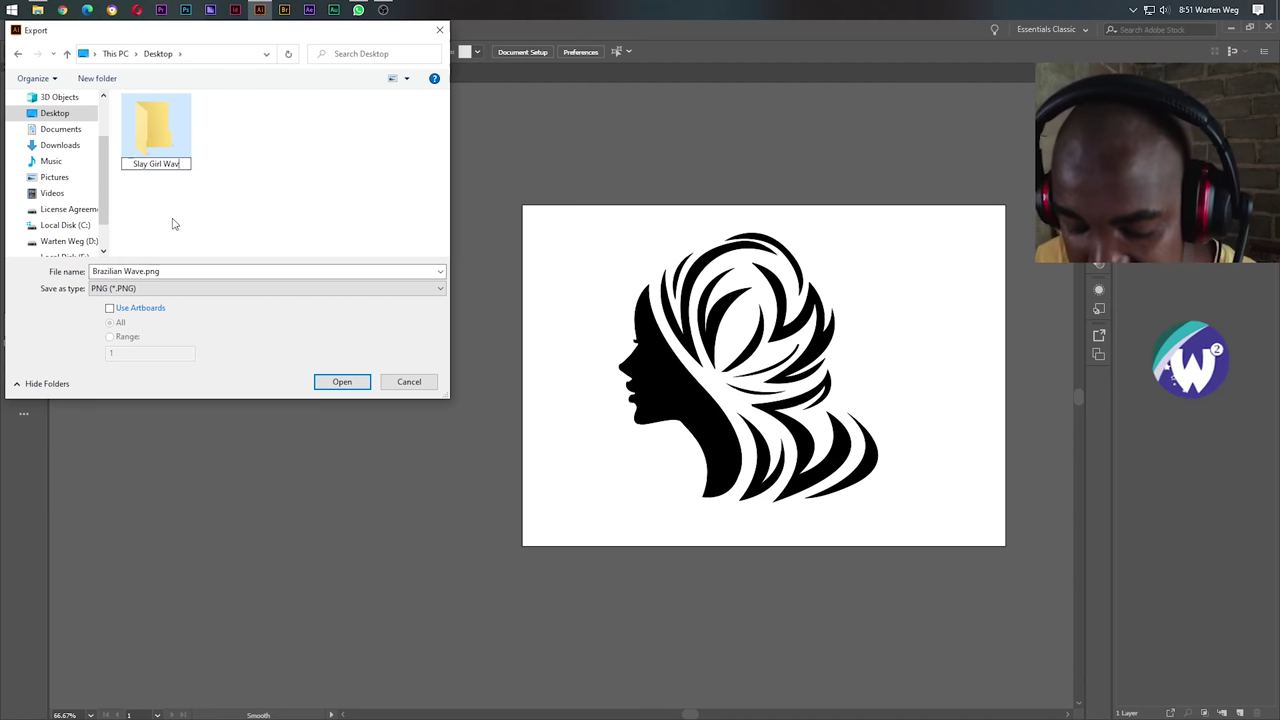
type("e")
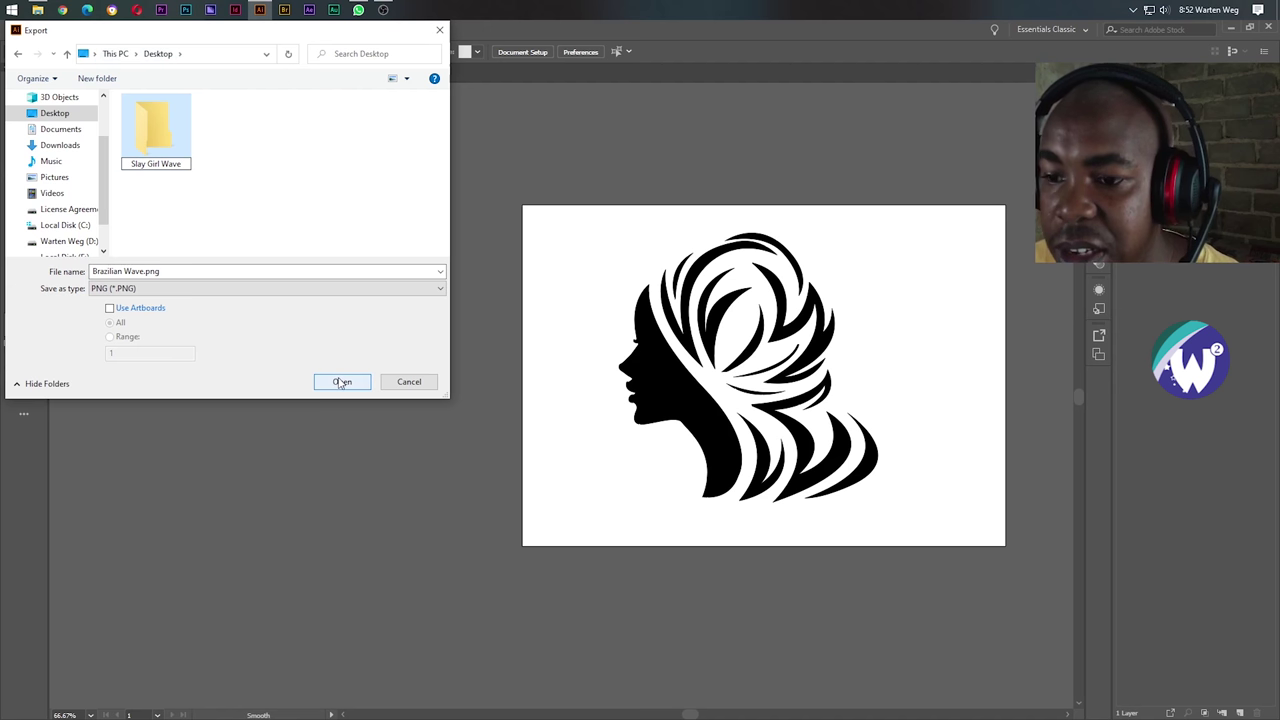
key("Return")
double_click(157, 125)
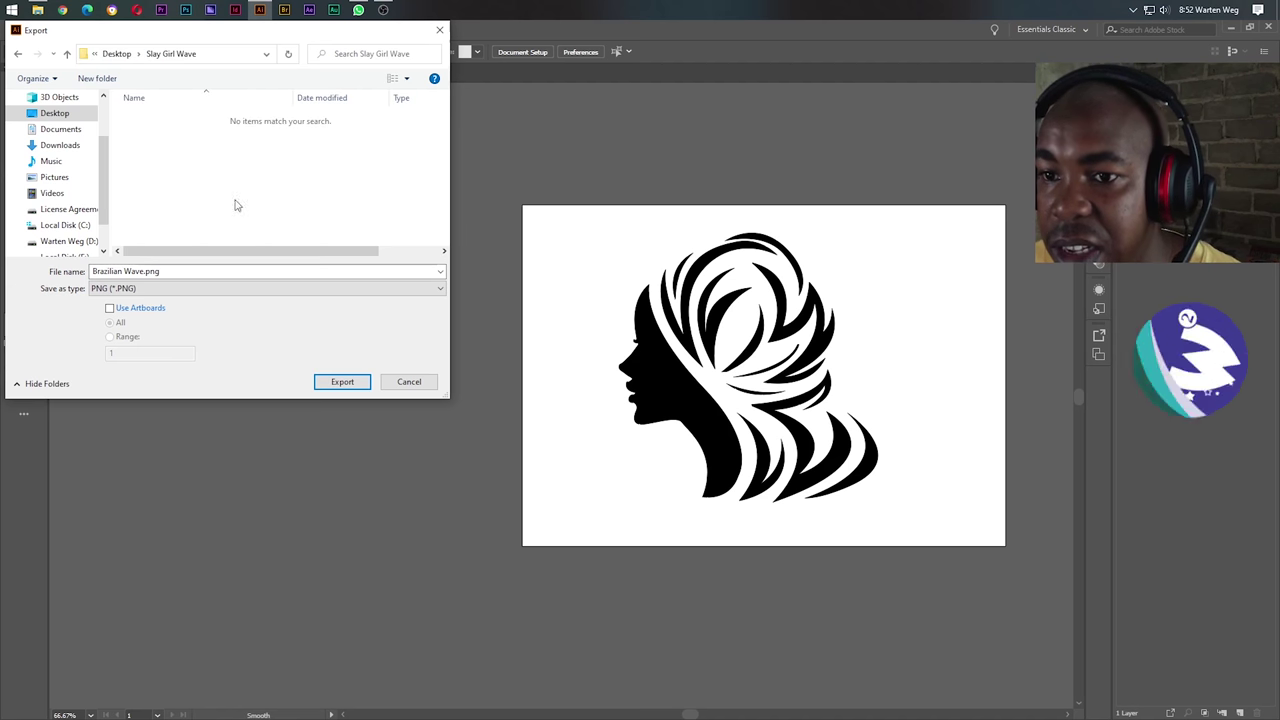
Export Brazilian Wave.png at High (300 ppi) resolution with Interlaced turned on.
left_click(342, 382)
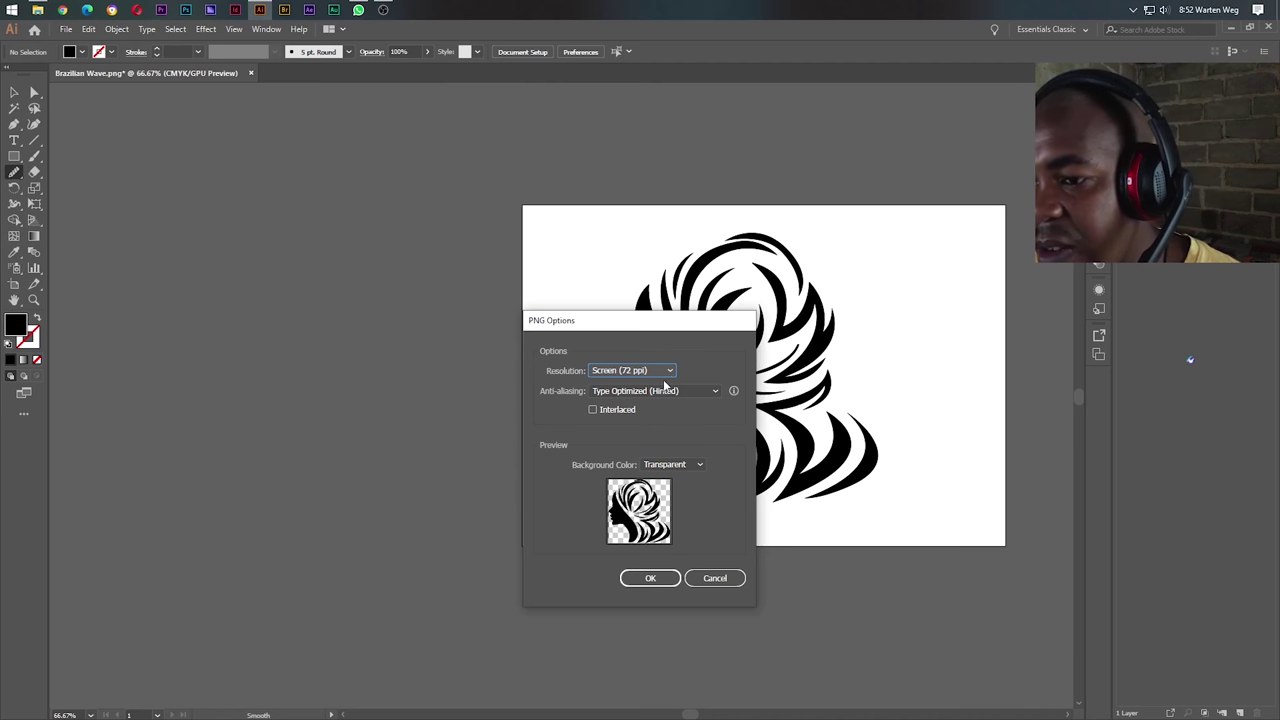
left_click(668, 371)
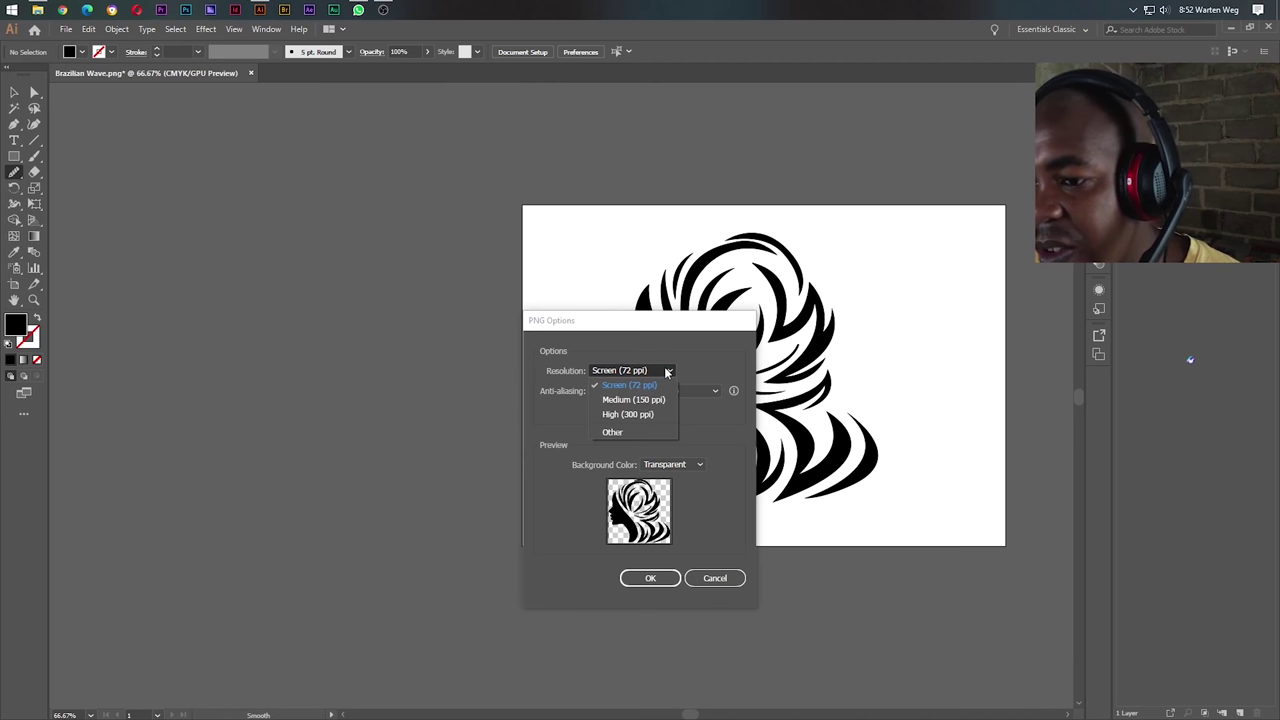
left_click(646, 415)
left_click(612, 411)
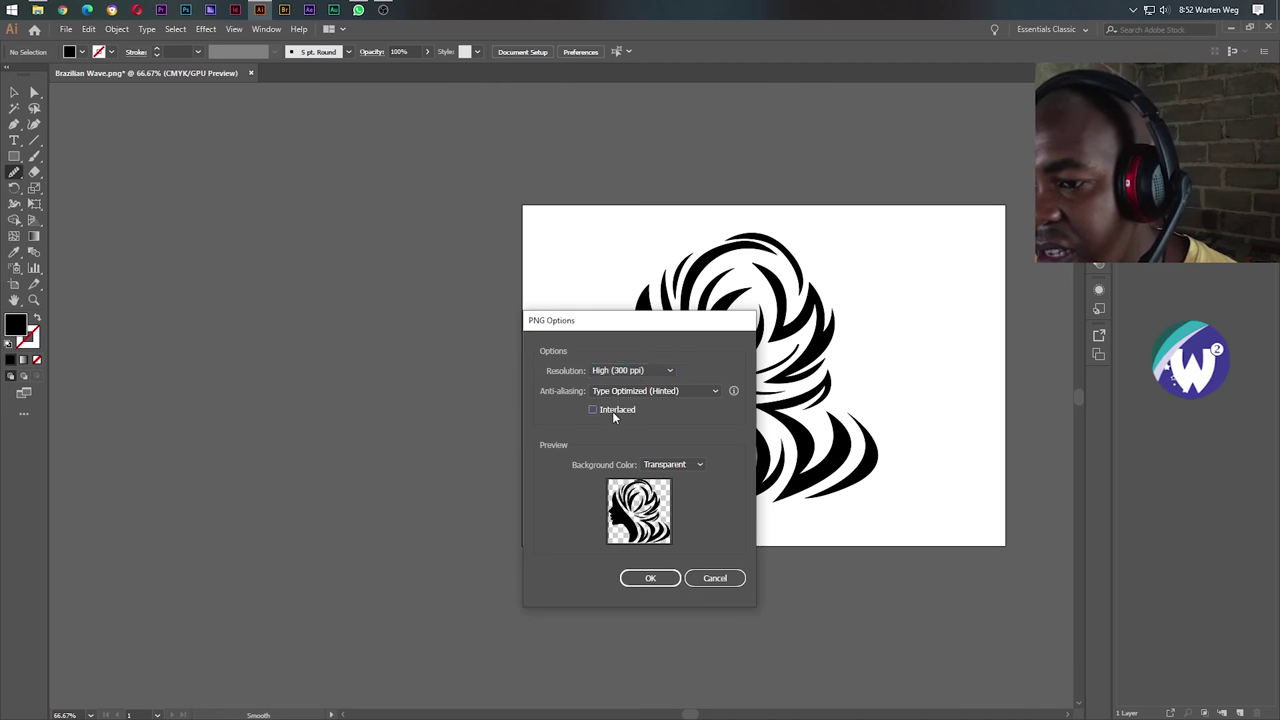
left_click(650, 578)
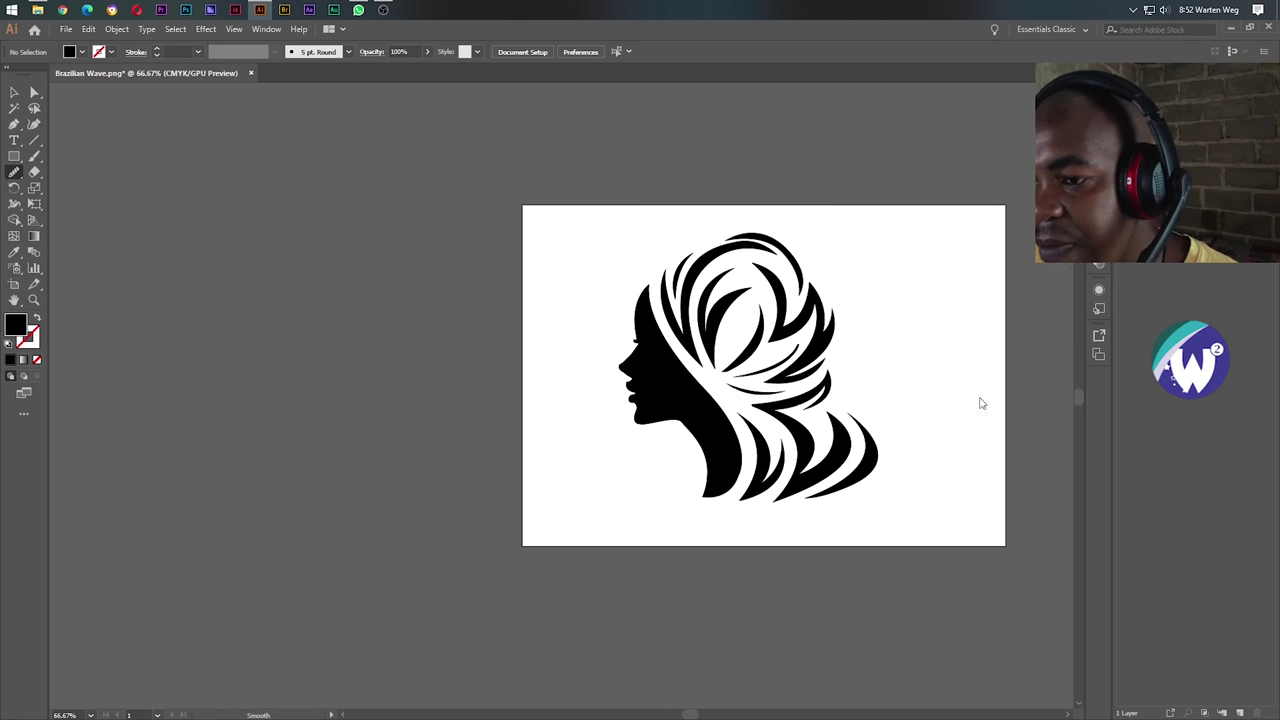
left_click(67, 30)
Save Brazilian Wave.ai in Illustrator format to Slay Girl Wave, accepting the default options.
left_click(97, 137)
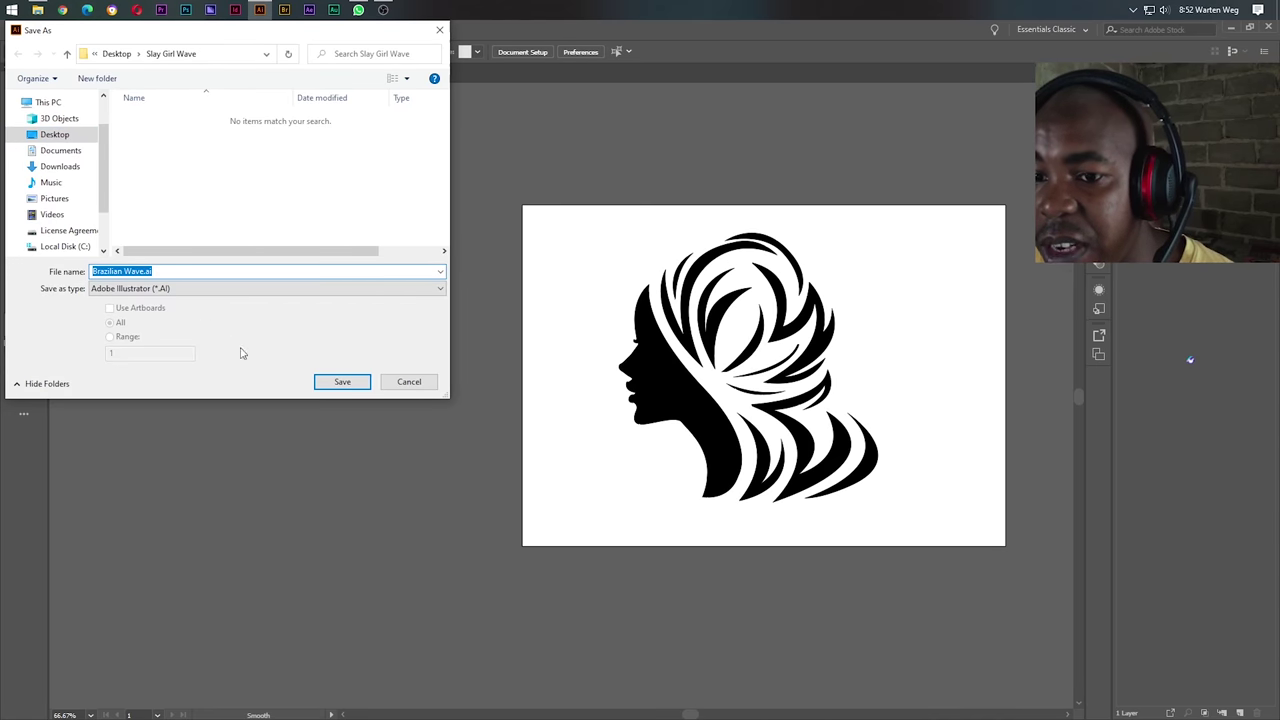
left_click(344, 382)
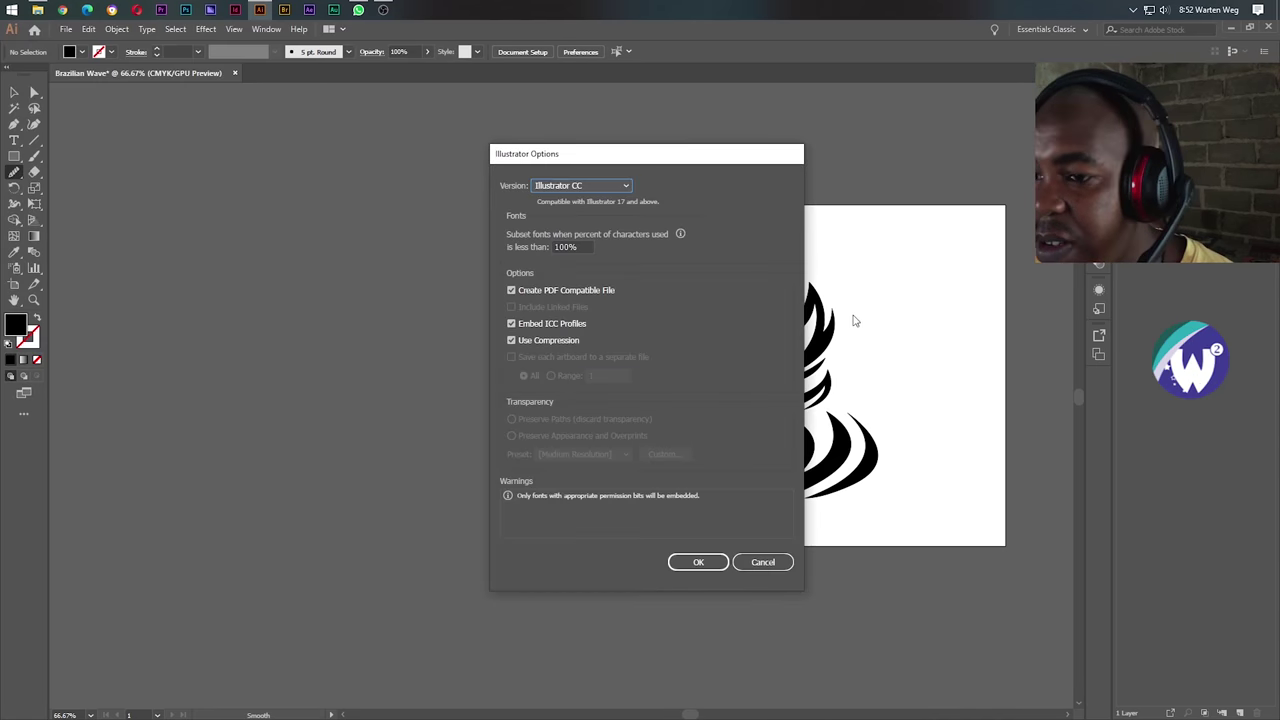
left_click(713, 563)
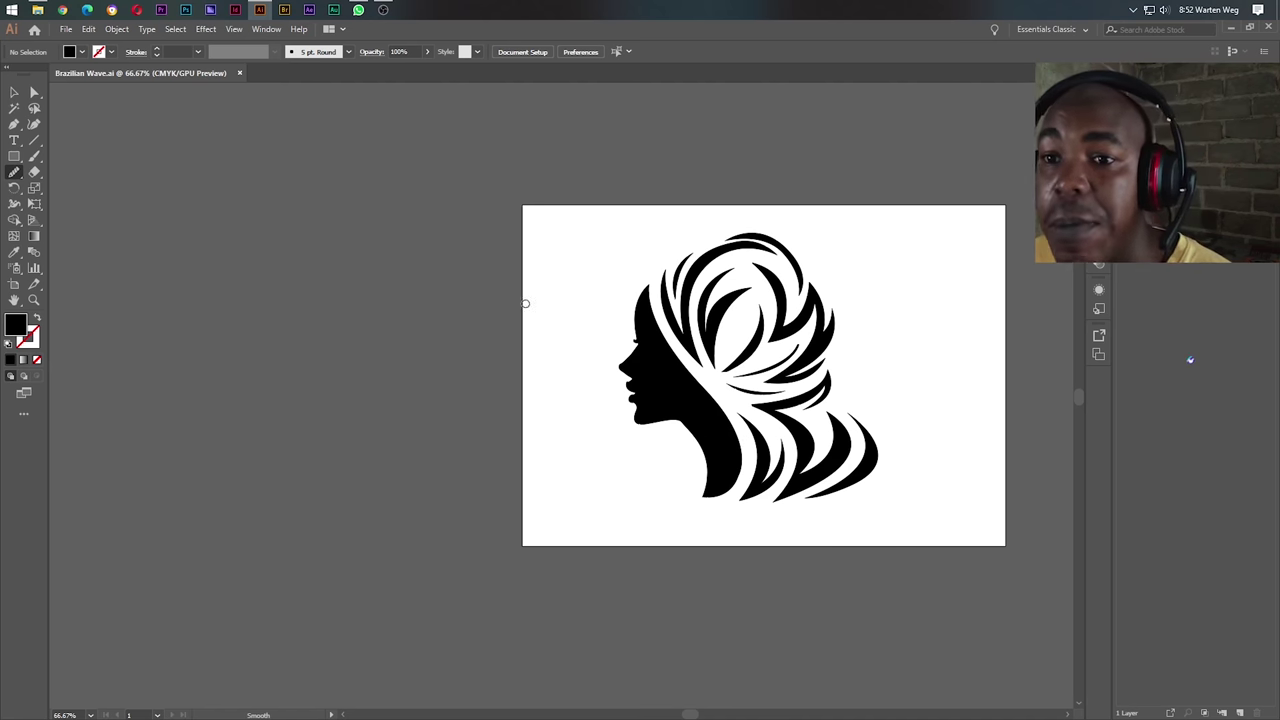
Open File Explorer to browse Downloads for the gold gradients file OIN9NZO1.eps.
left_click(38, 10)
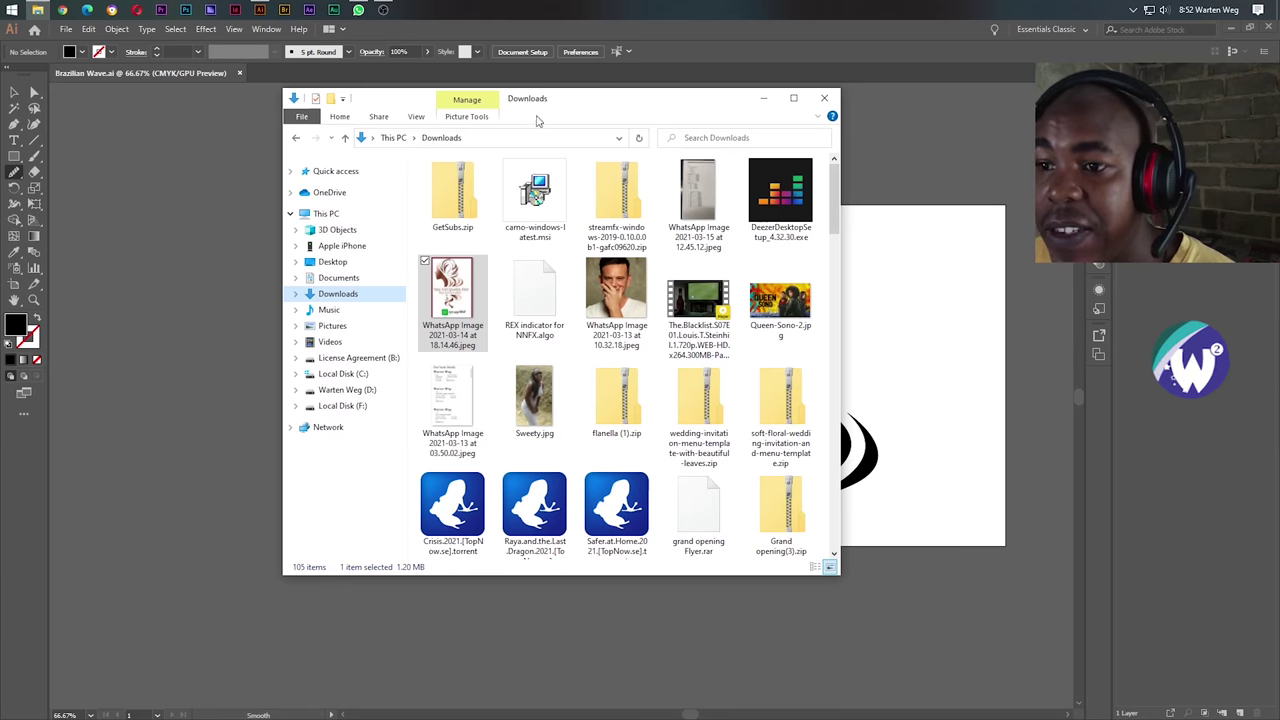
left_click(38, 10)
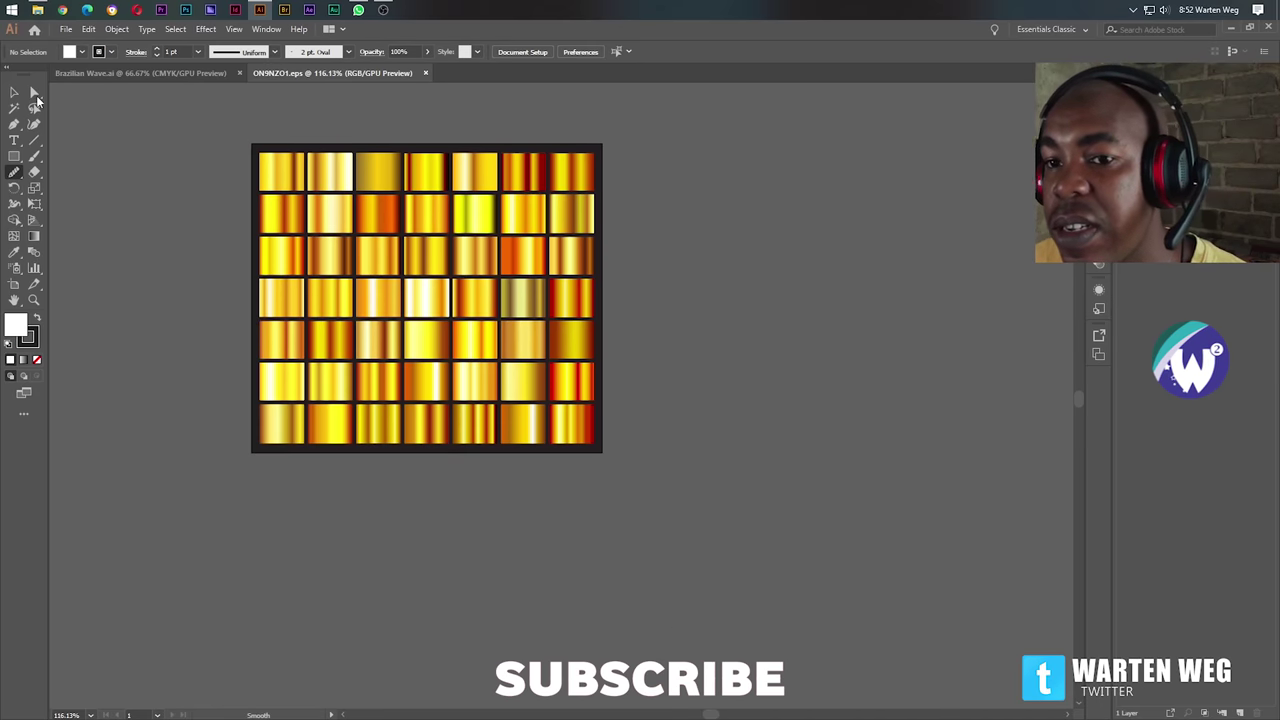
Drag a gold swatch from OIN9NZO1.eps onto the Brazilian Wave artboard and dismiss the Freeform Gradient tip.
left_click(14, 94)
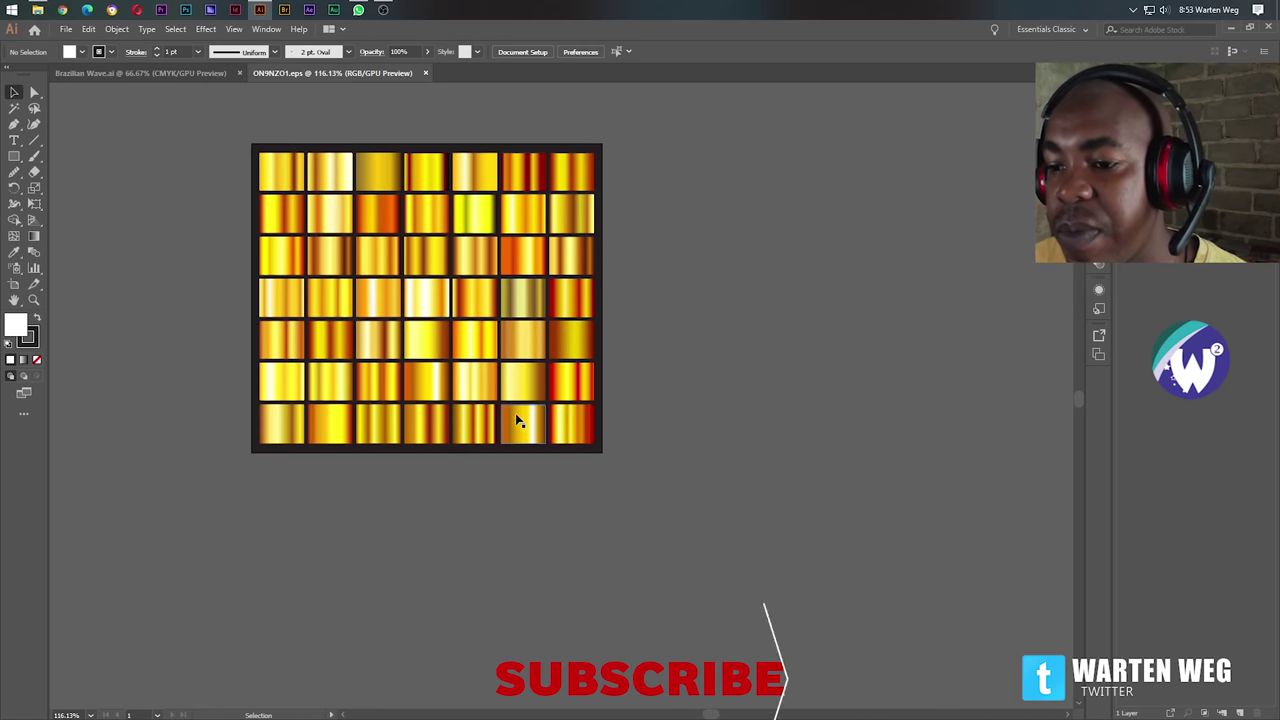
mouse_move(527, 425)
left_mouse_down()
mouse_move(161, 77)
mouse_move(563, 254)
left_mouse_up()
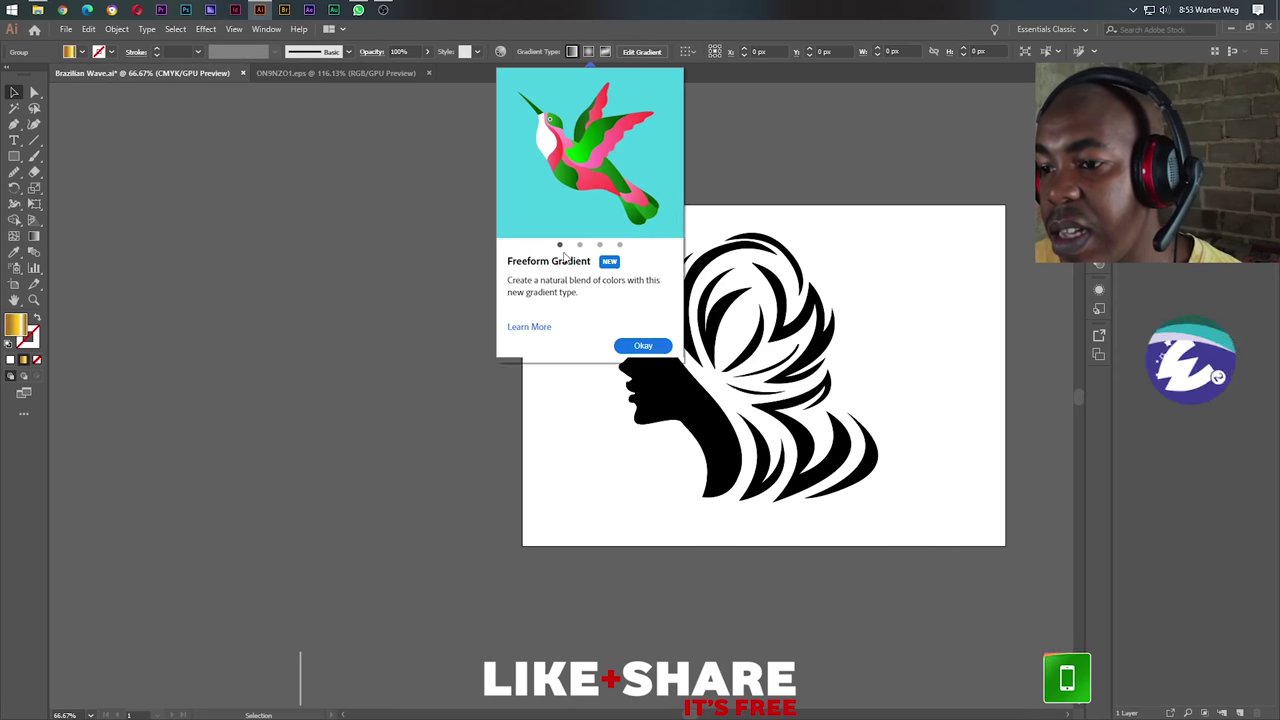
left_click(640, 345)
scroll(672, 345, "up", 2)
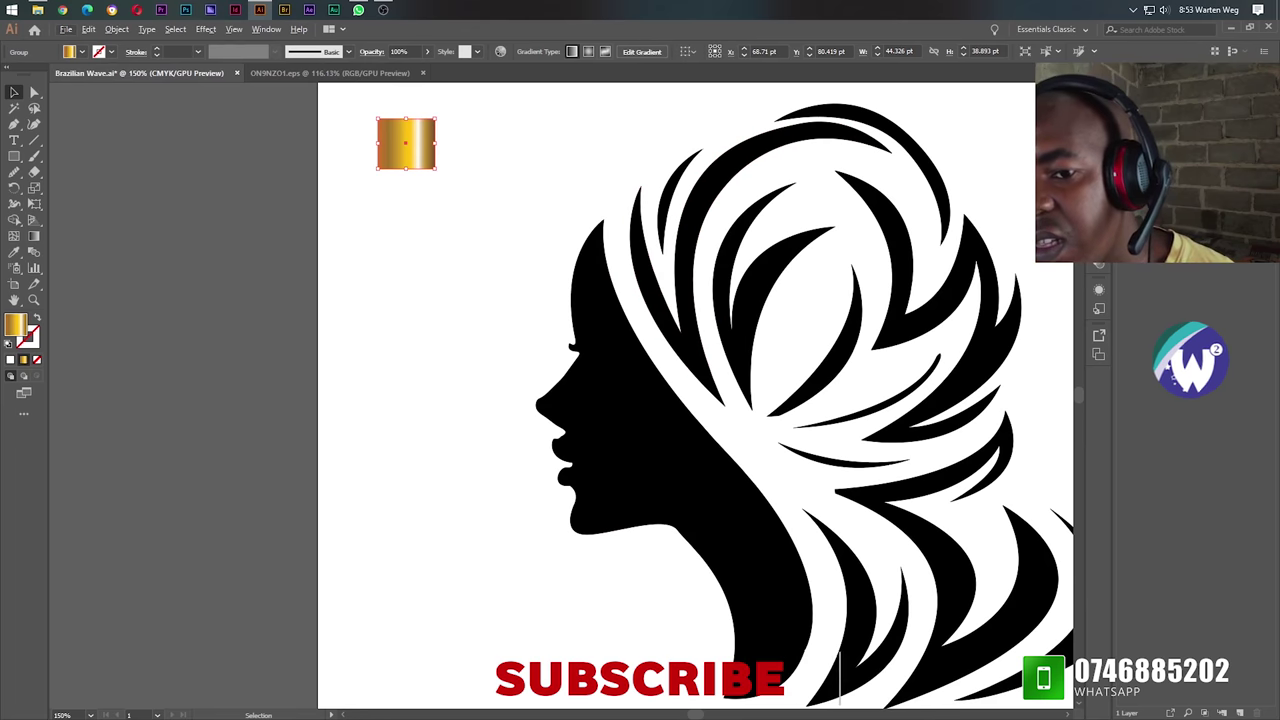
key("i")
scroll(789, 270, "down", 2)
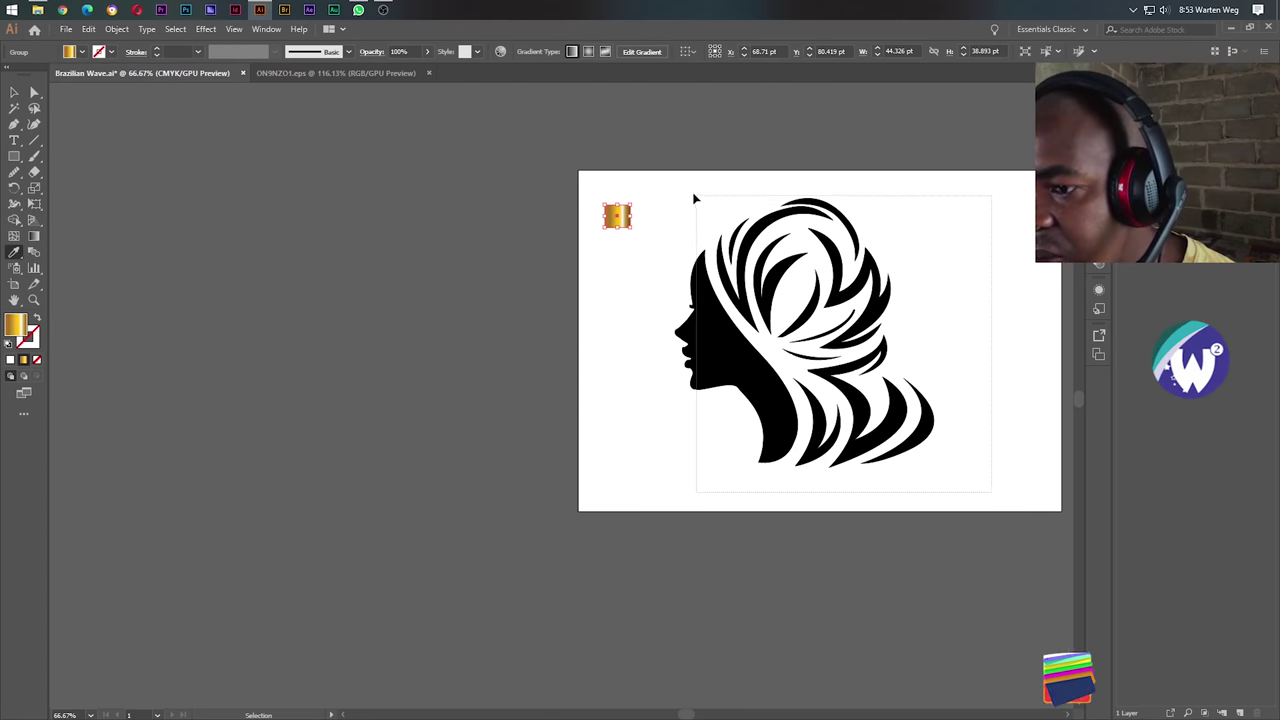
Try diagonal and vertical gold gradient directions on the silhouette, then undo back to black.
left_click(700, 270)
left_click(617, 217)
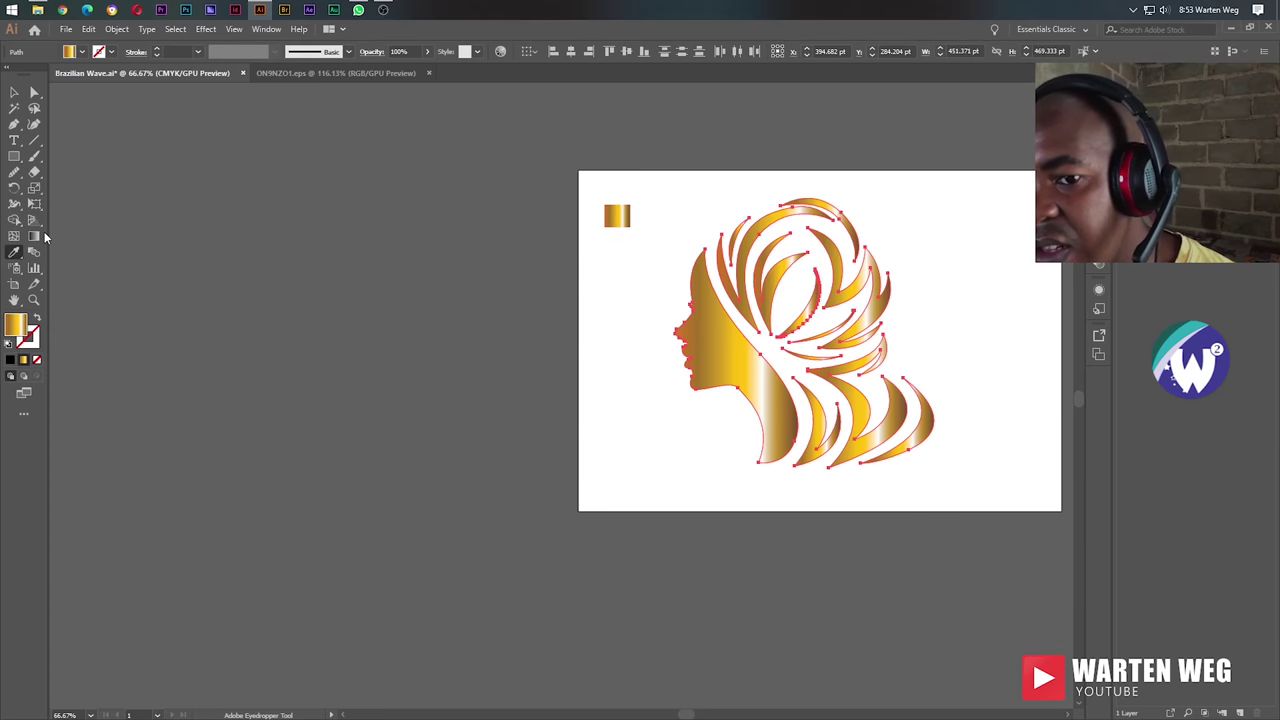
left_click(34, 236)
mouse_move(729, 423)
left_mouse_down()
mouse_move(840, 208)
mouse_move(951, 149)
left_mouse_up()
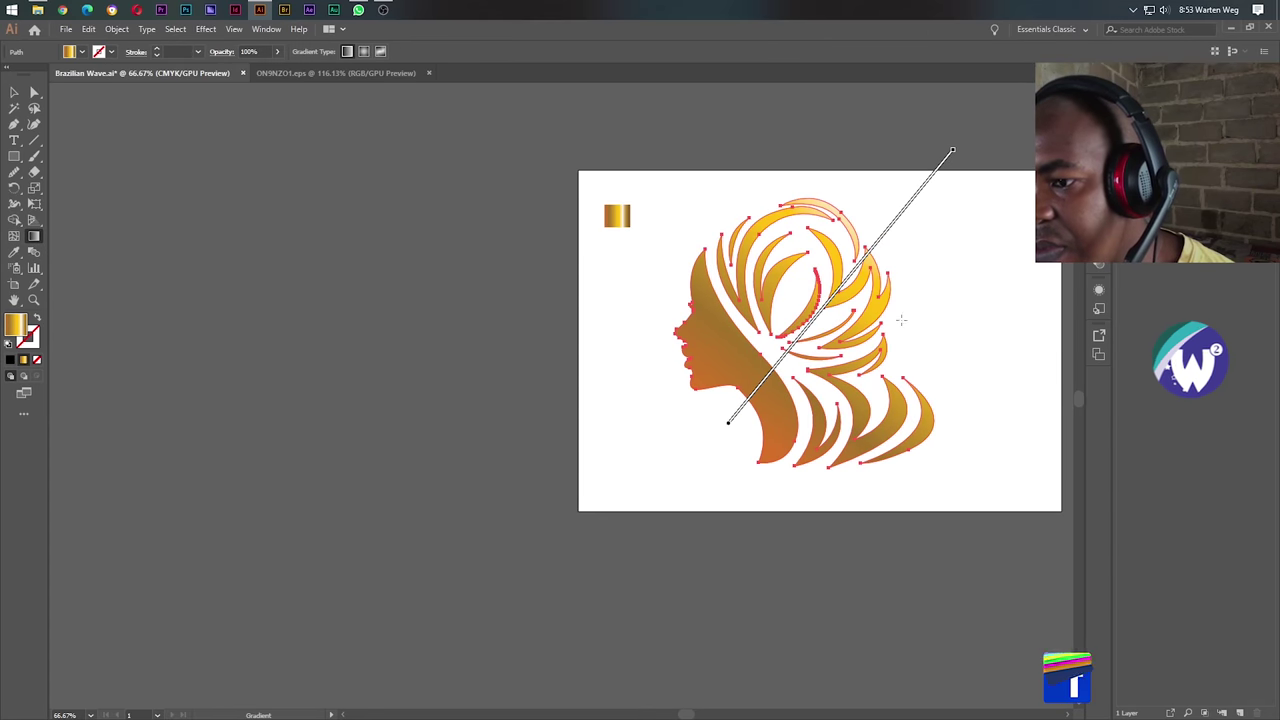
left_click_drag(938, 308, 643, 437)
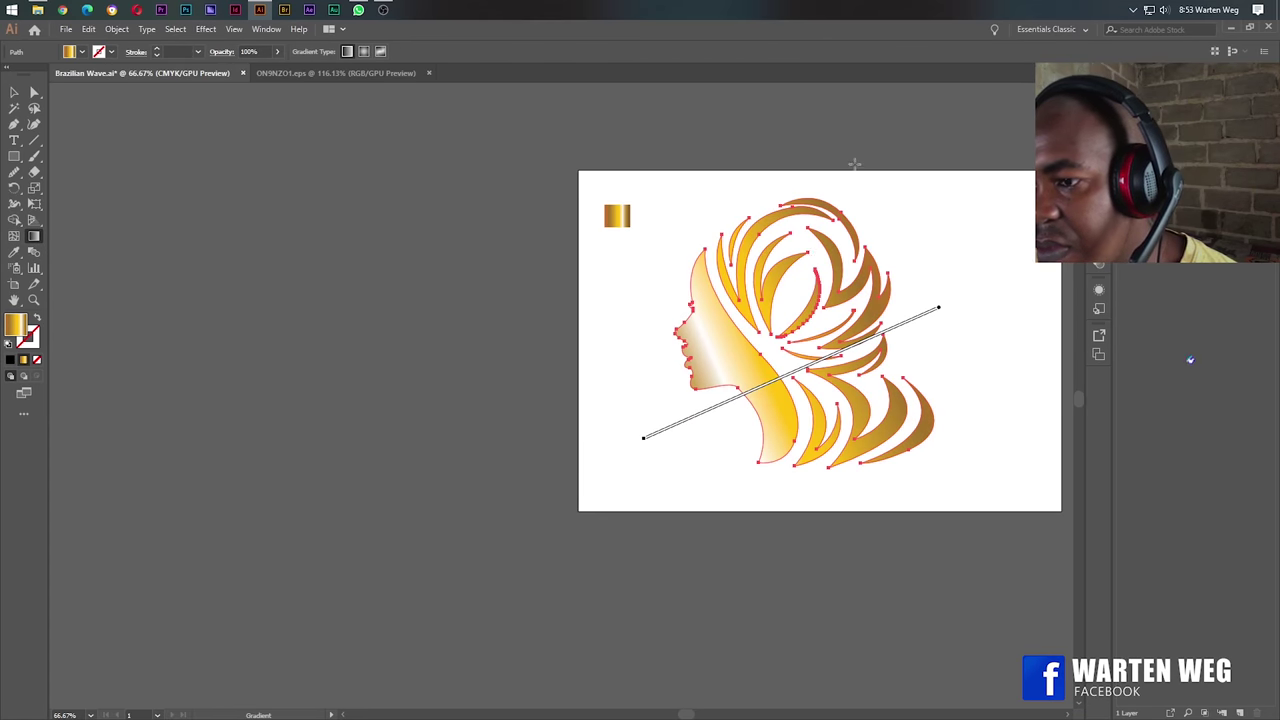
left_click_drag(893, 99, 809, 486)
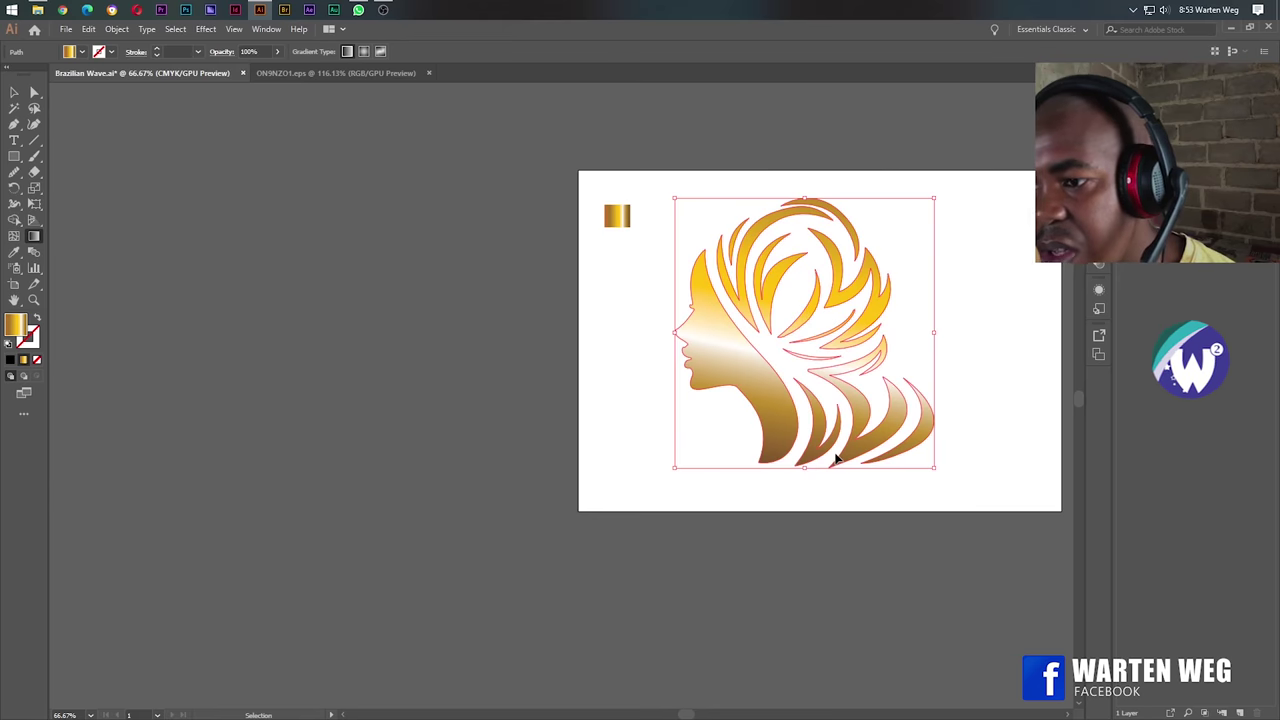
left_click_drag(906, 190, 688, 457)
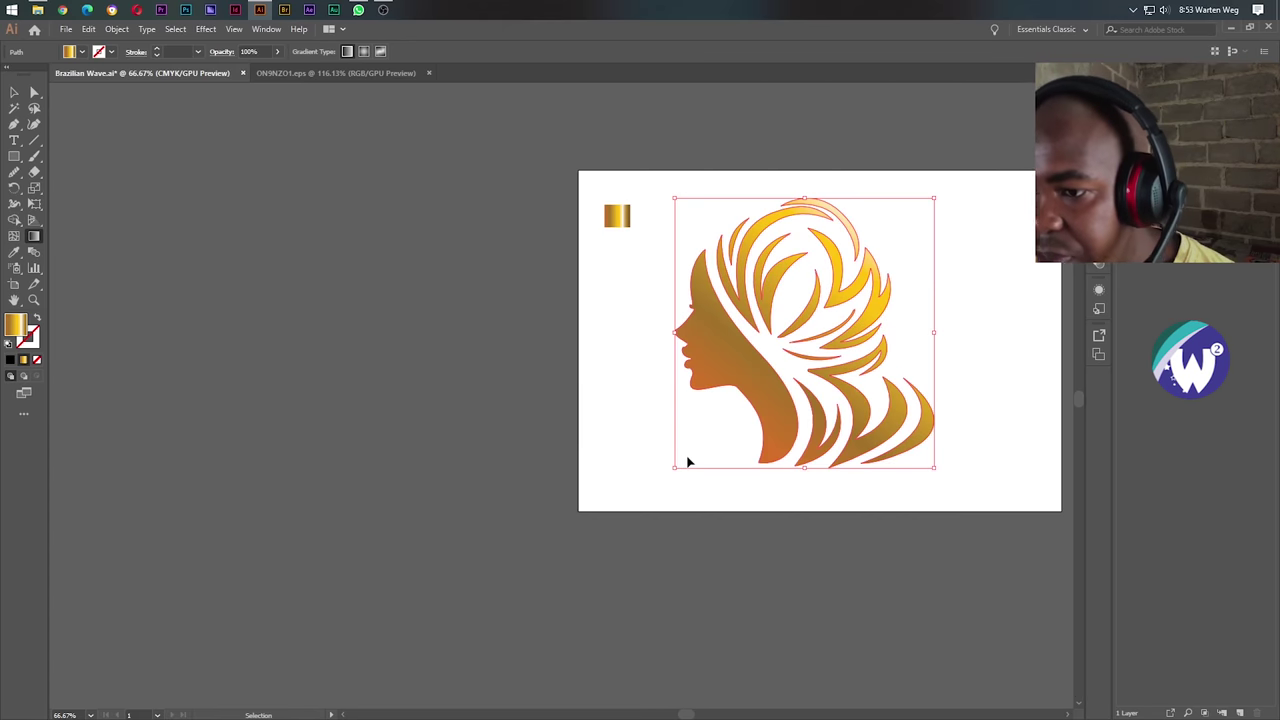
key("v")
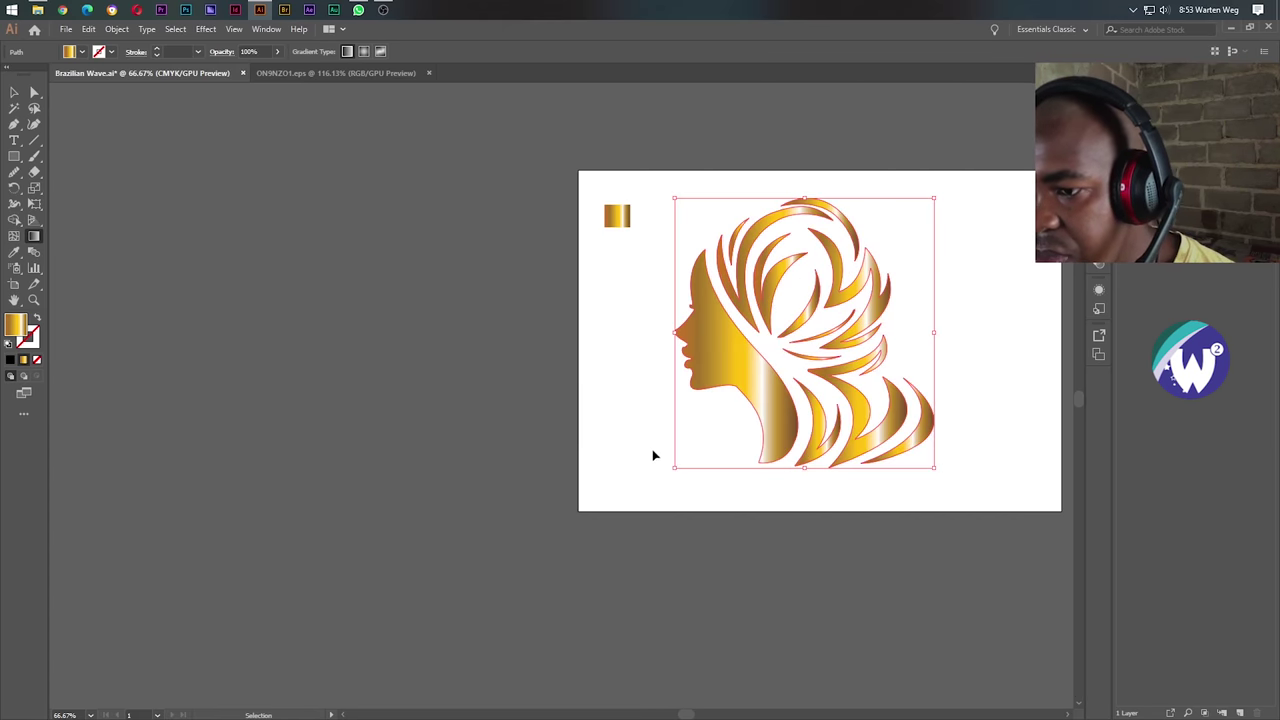
key("ctrl+z")
key("g")
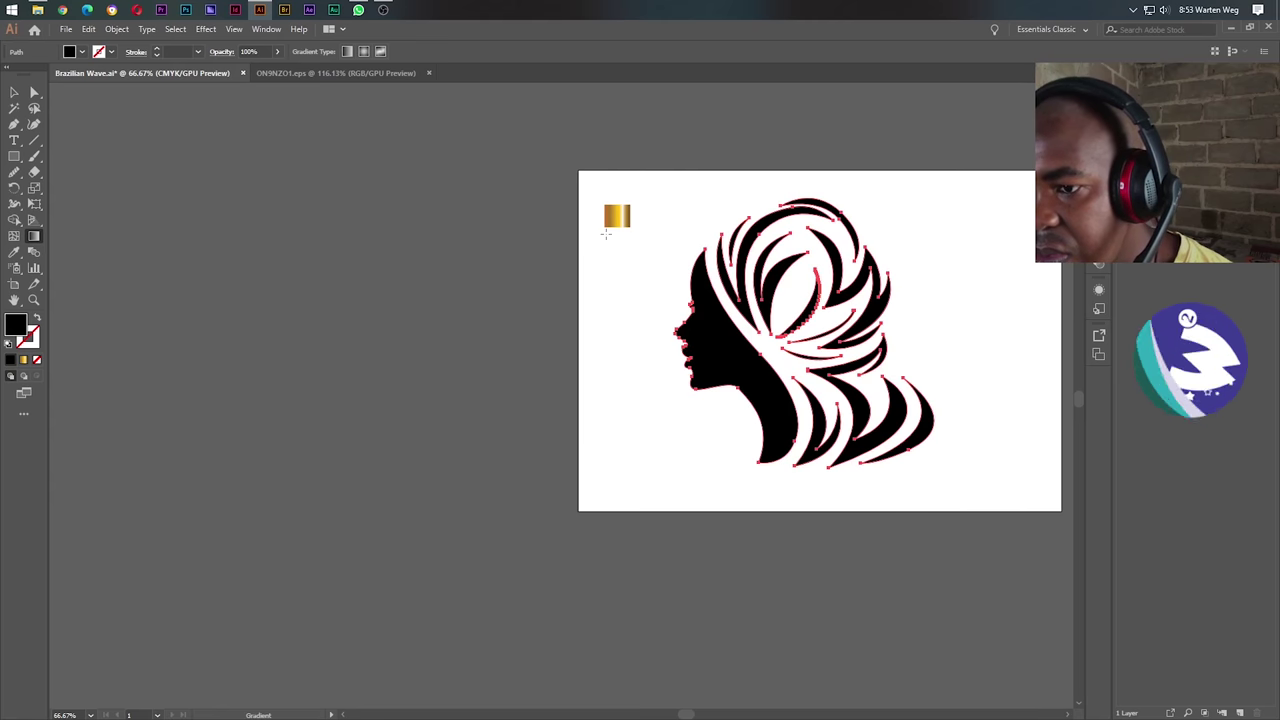
Eyedropper the swatch's gold gradient onto the silhouette, then delete the sample swatch.
left_click(15, 253)
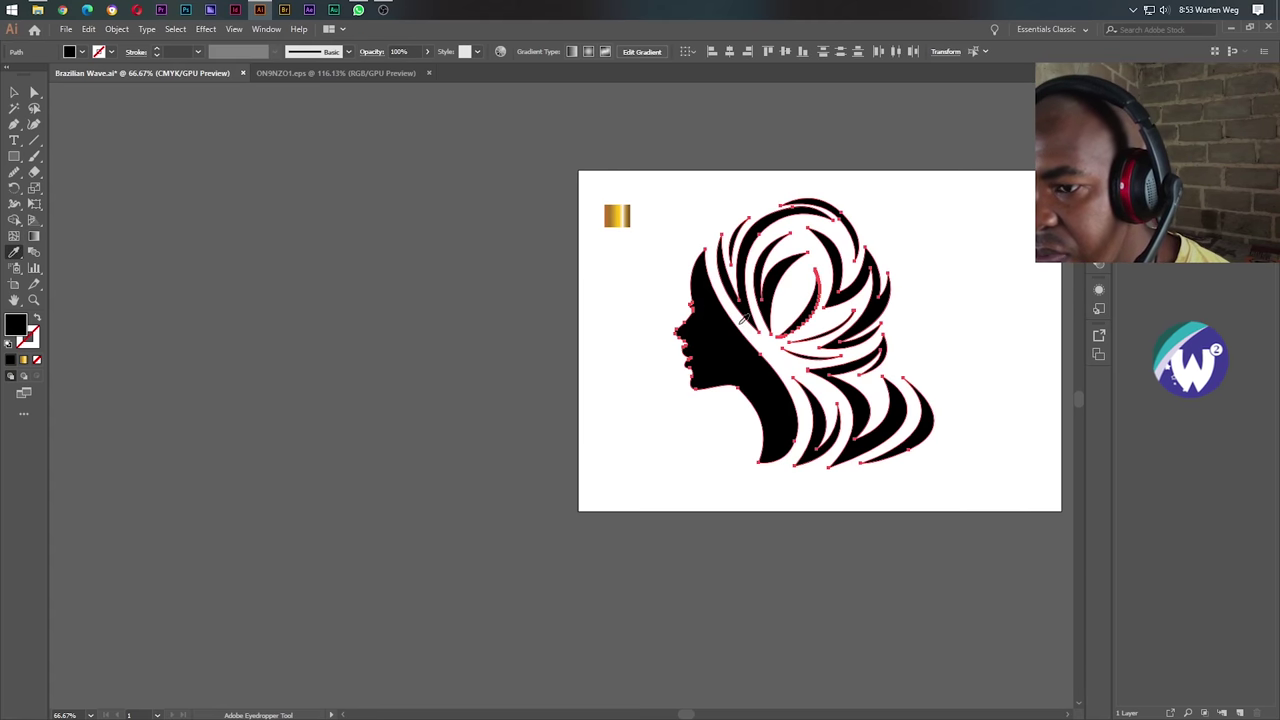
left_click(617, 213)
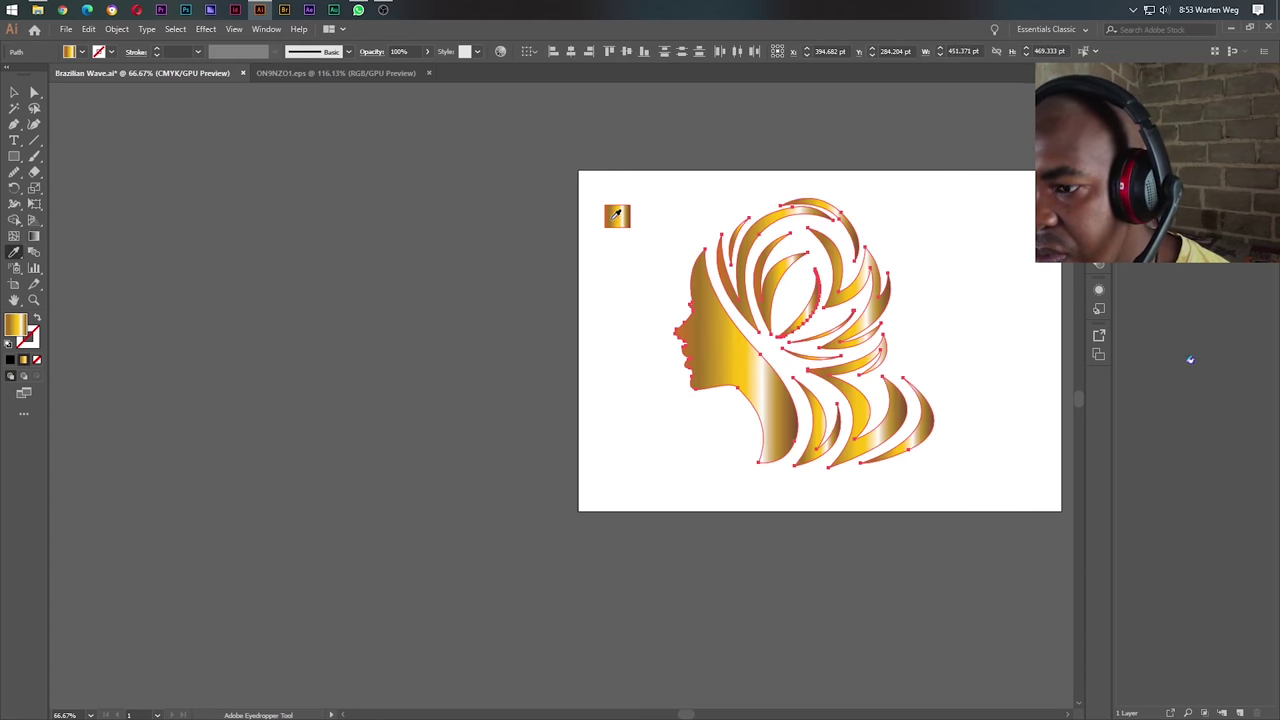
left_click(13, 92)
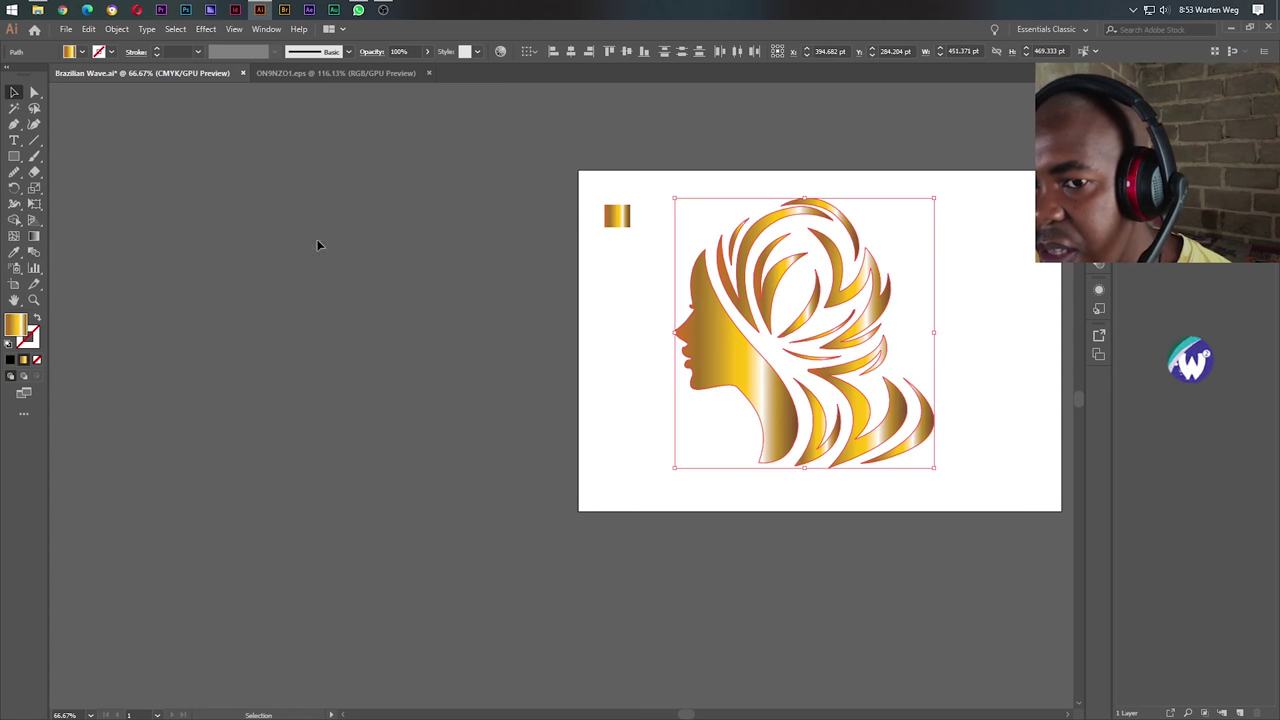
left_click(614, 397)
left_click(620, 222)
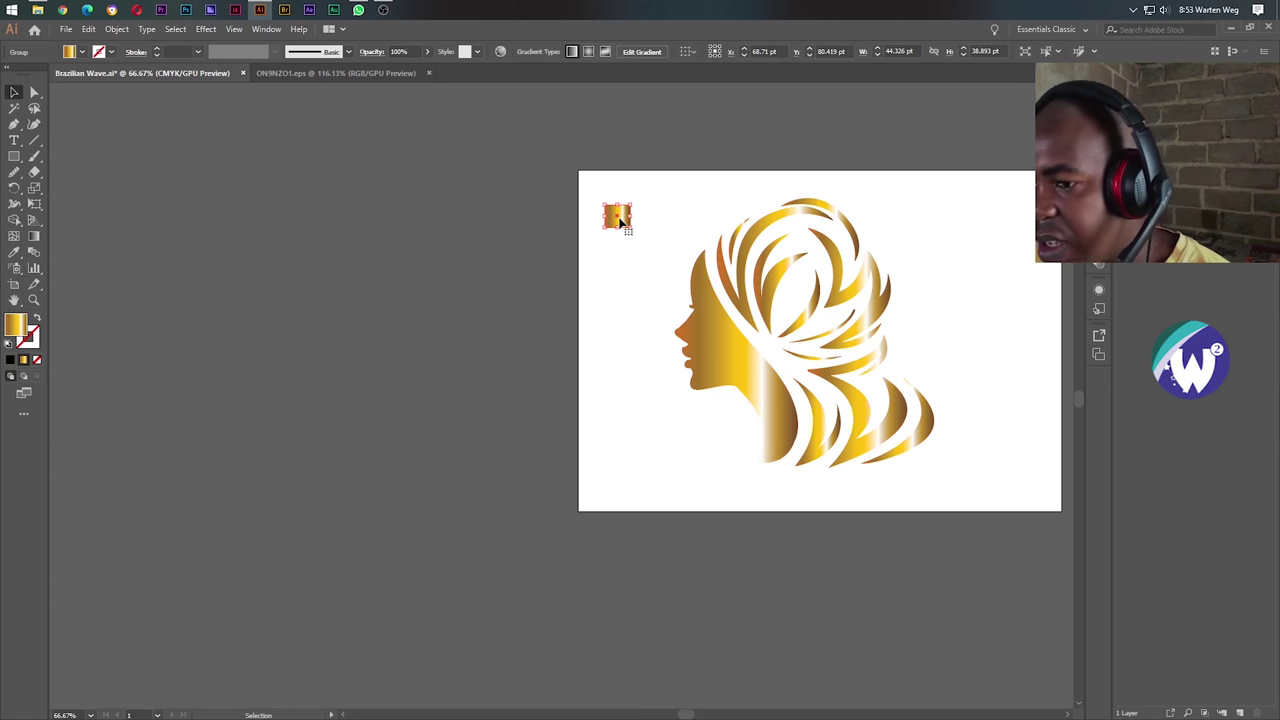
key("Delete")
Angle the face-and-neck gradient diagonally down to the right.
left_click(796, 441)
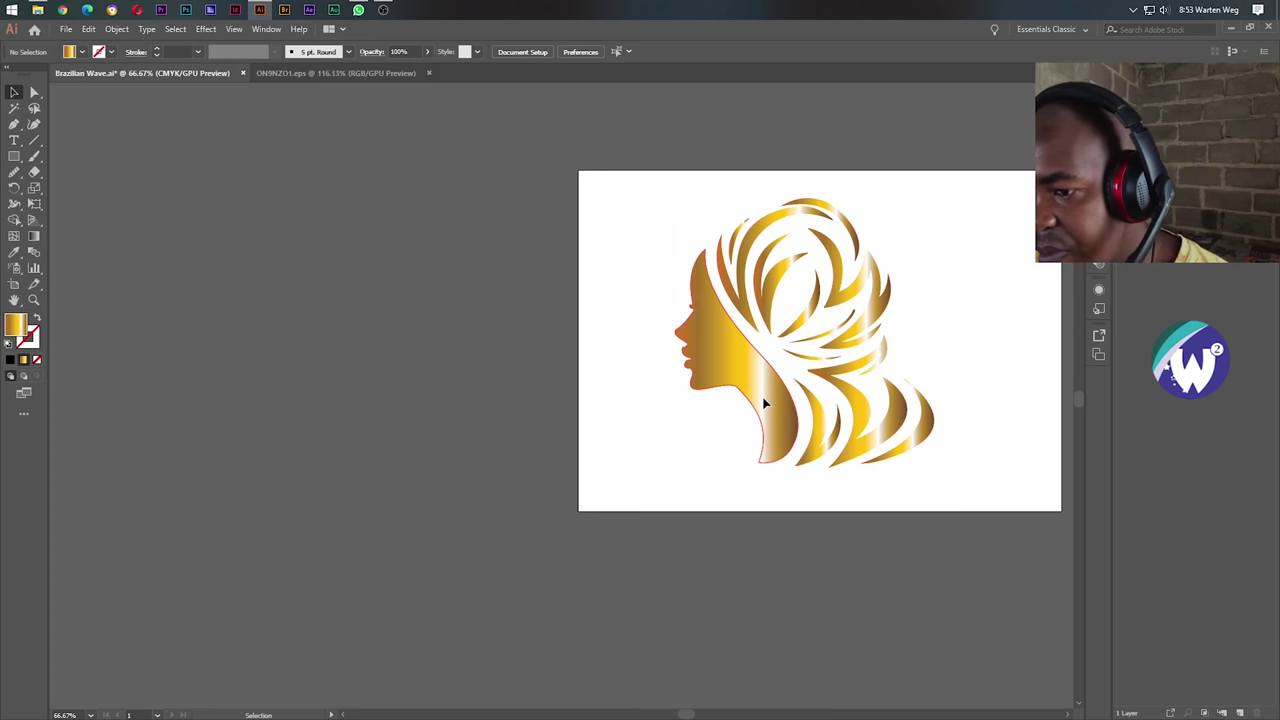
left_click(33, 237)
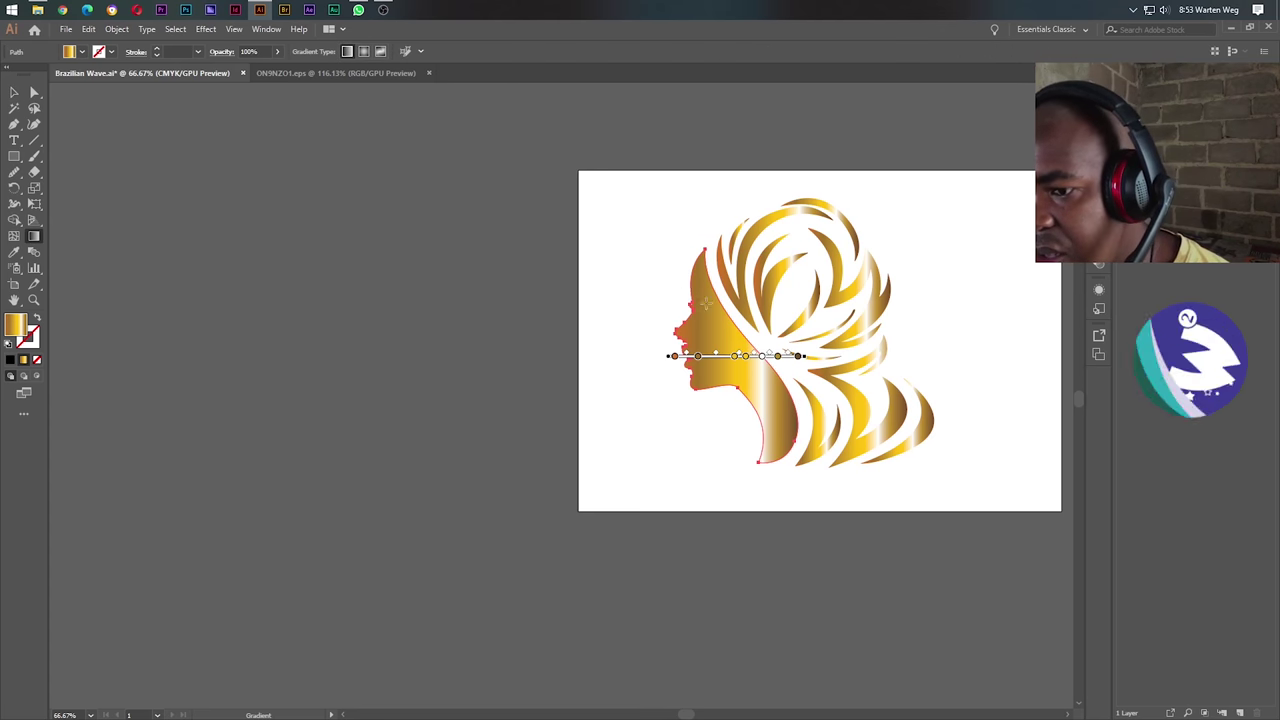
left_click_drag(690, 293, 826, 425)
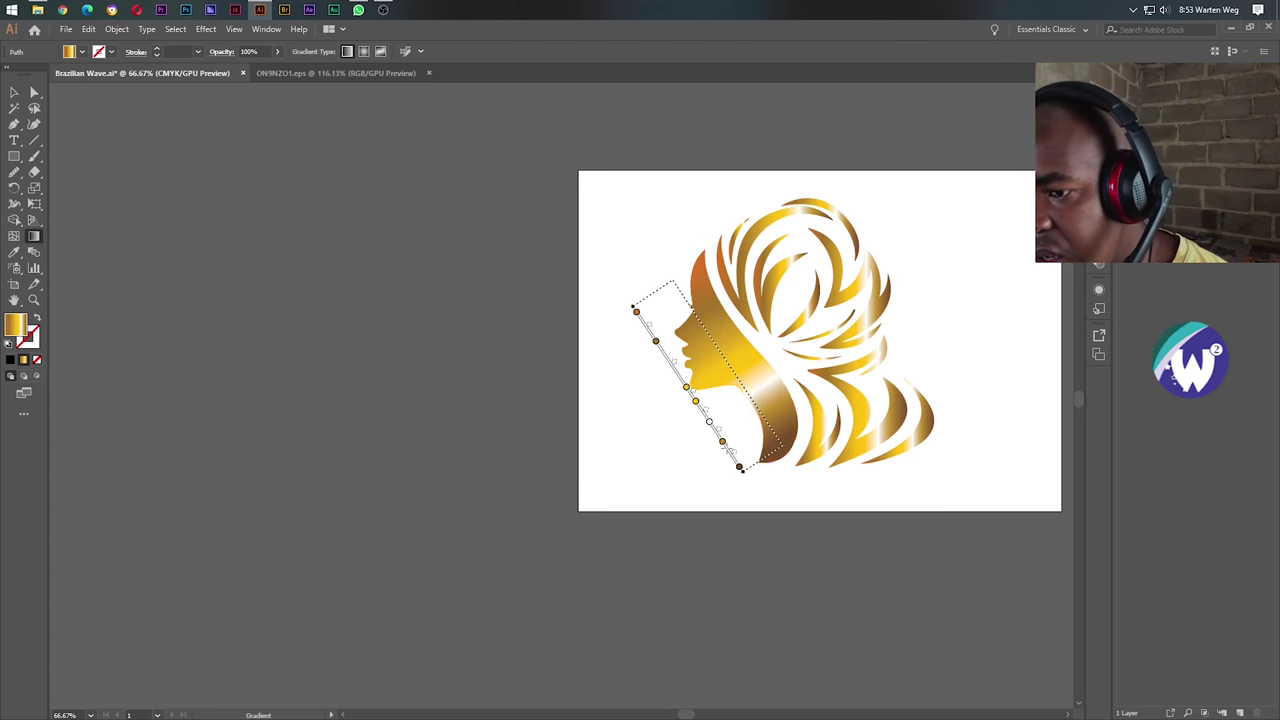
left_click(300, 73)
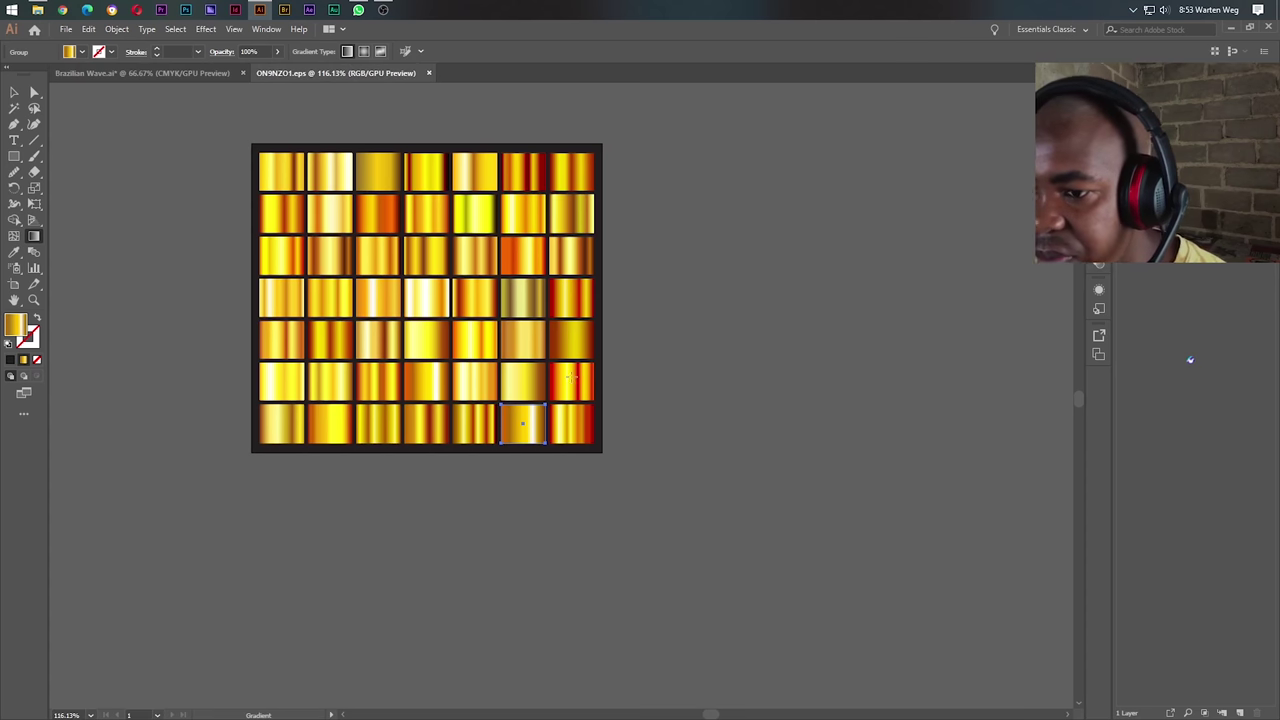
Bring a second gold swatch from the ON9NZO1.eps sheet onto the Brazilian Wave artboard.
left_click(13, 92)
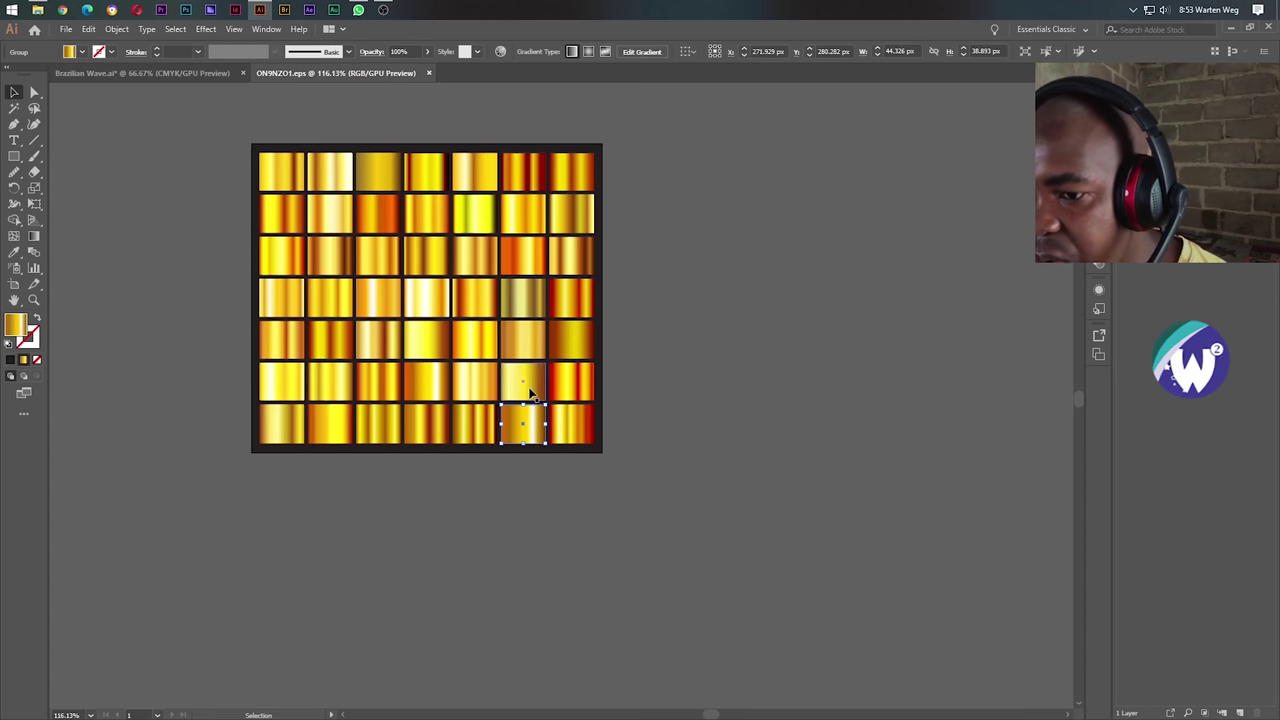
left_click_drag(529, 393, 213, 78)
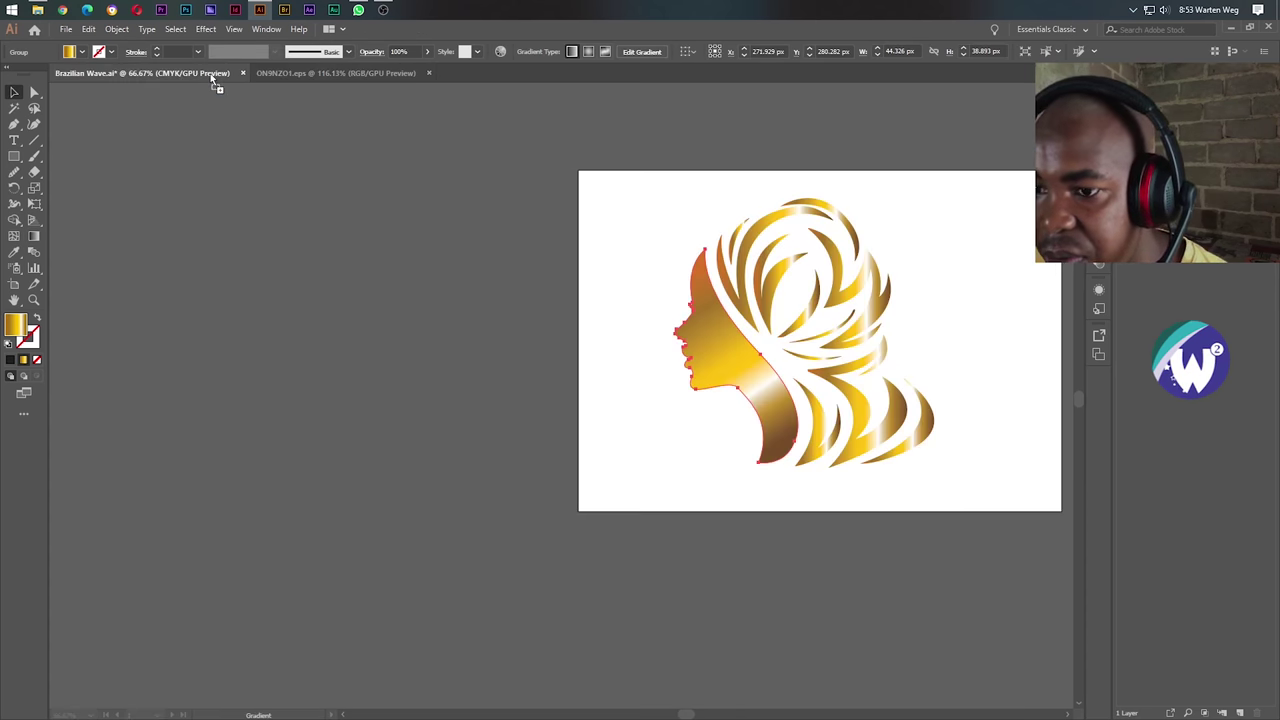
left_click_drag(628, 240, 614, 235)
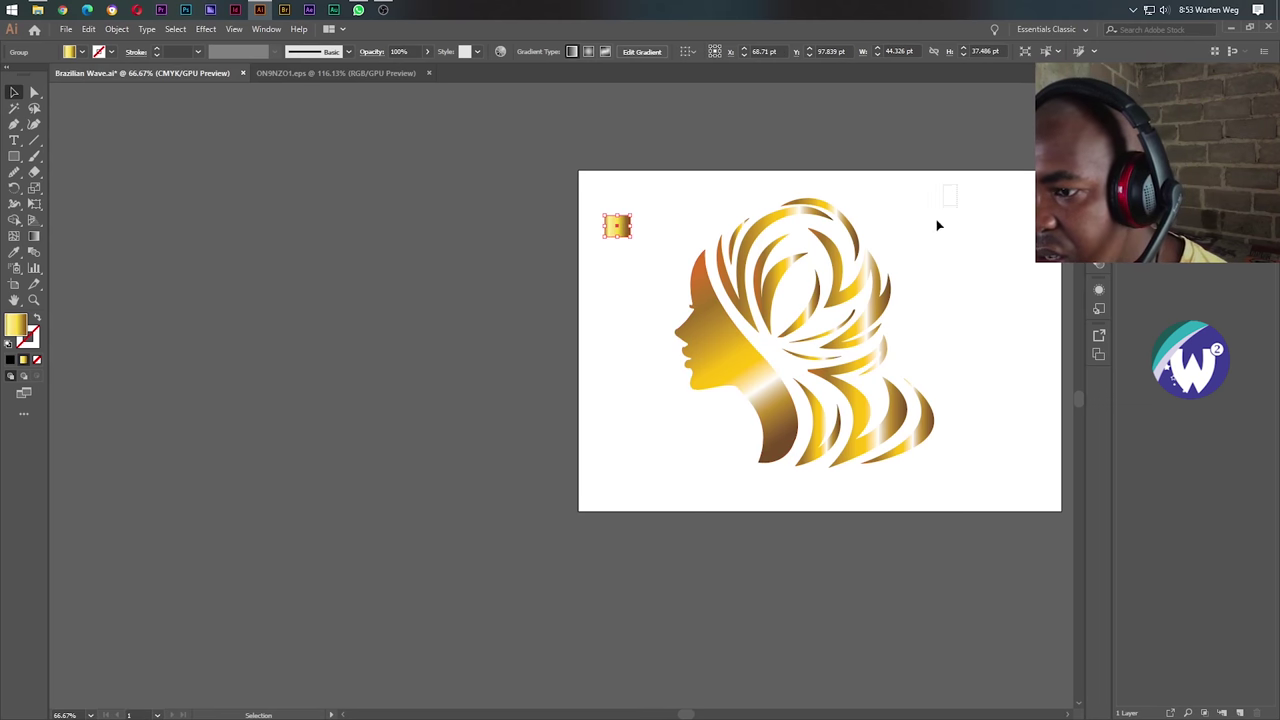
Eyedropper the new swatch's brighter gold gradient onto the silhouette, then delete the swatch.
left_click(674, 513)
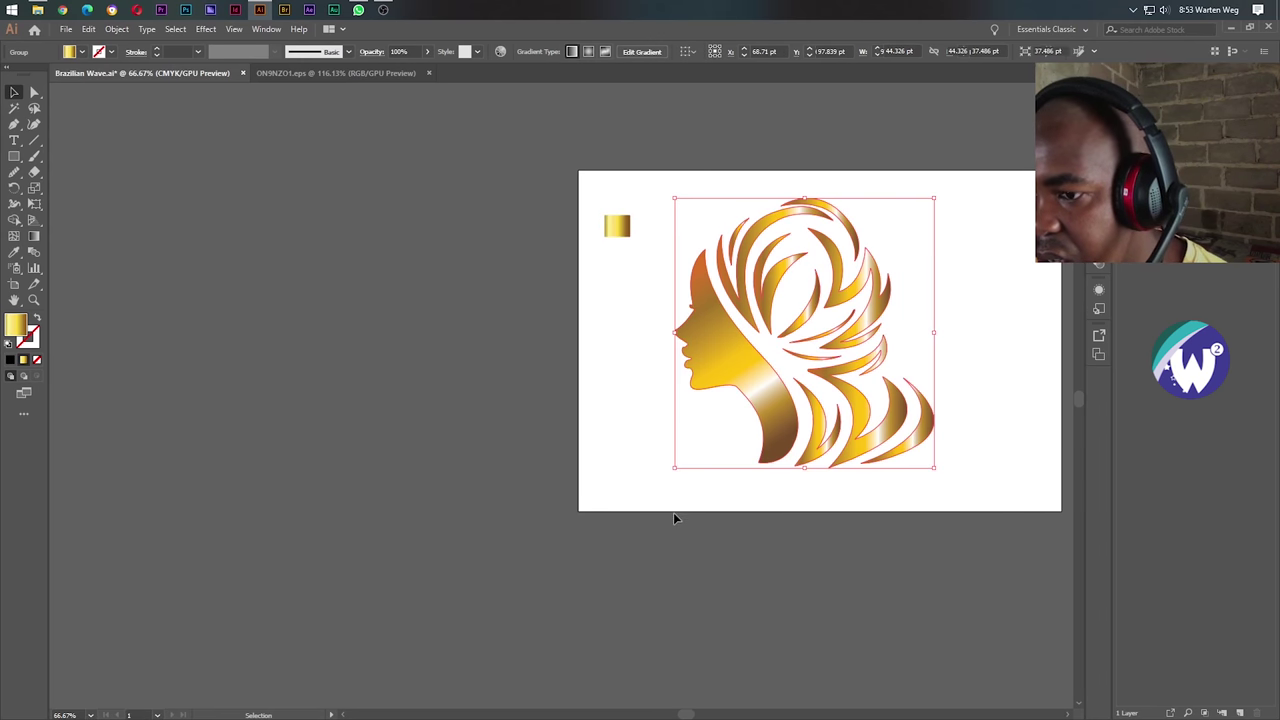
left_click(21, 254)
left_click(618, 226)
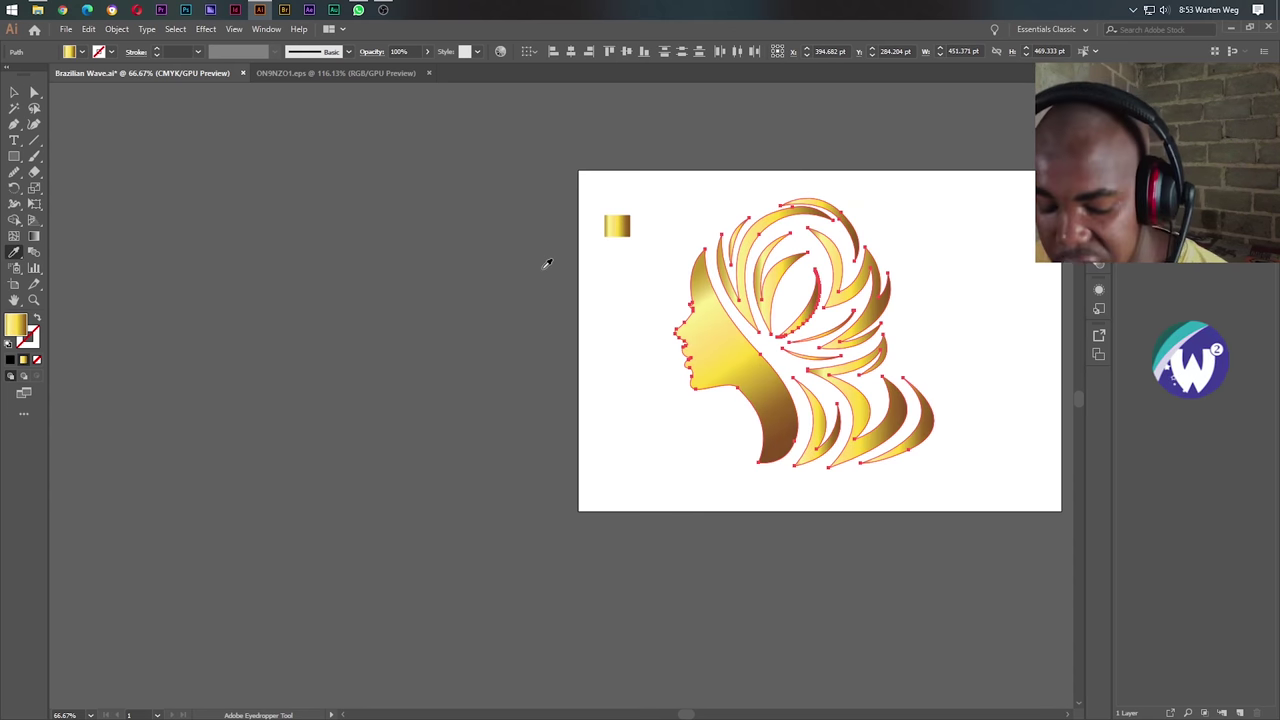
key("v")
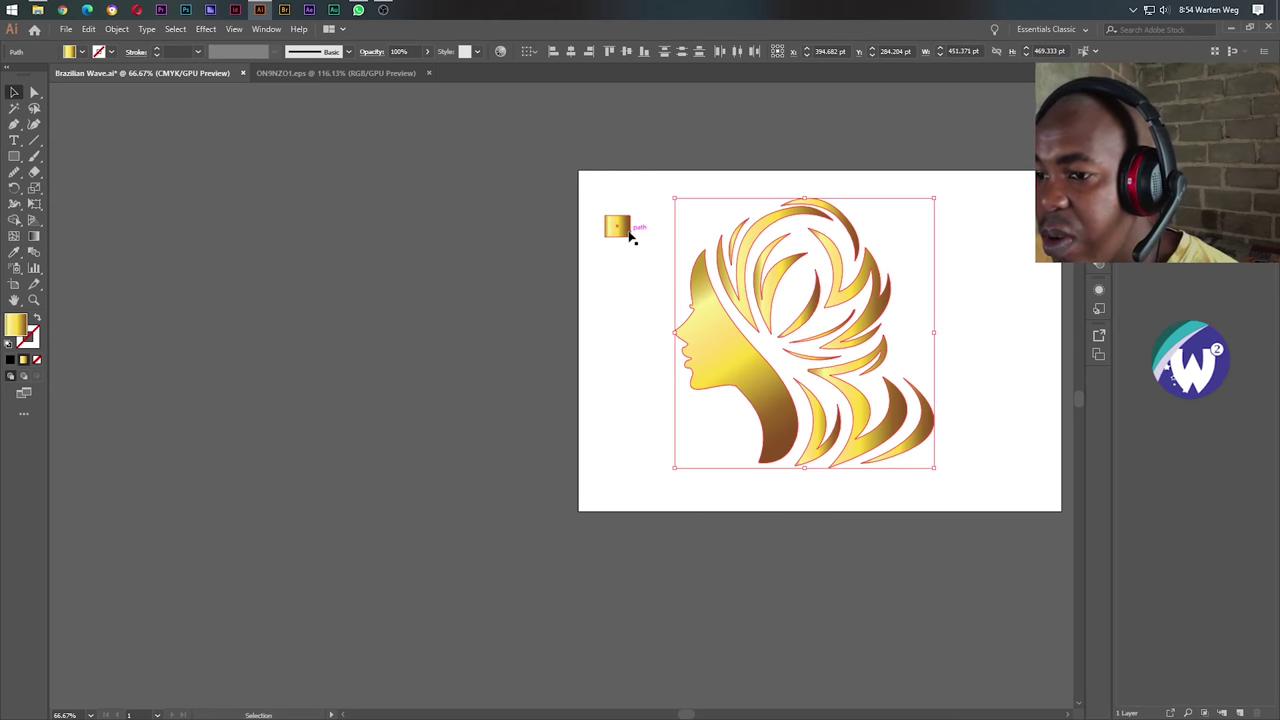
left_click(630, 232)
key("Delete")
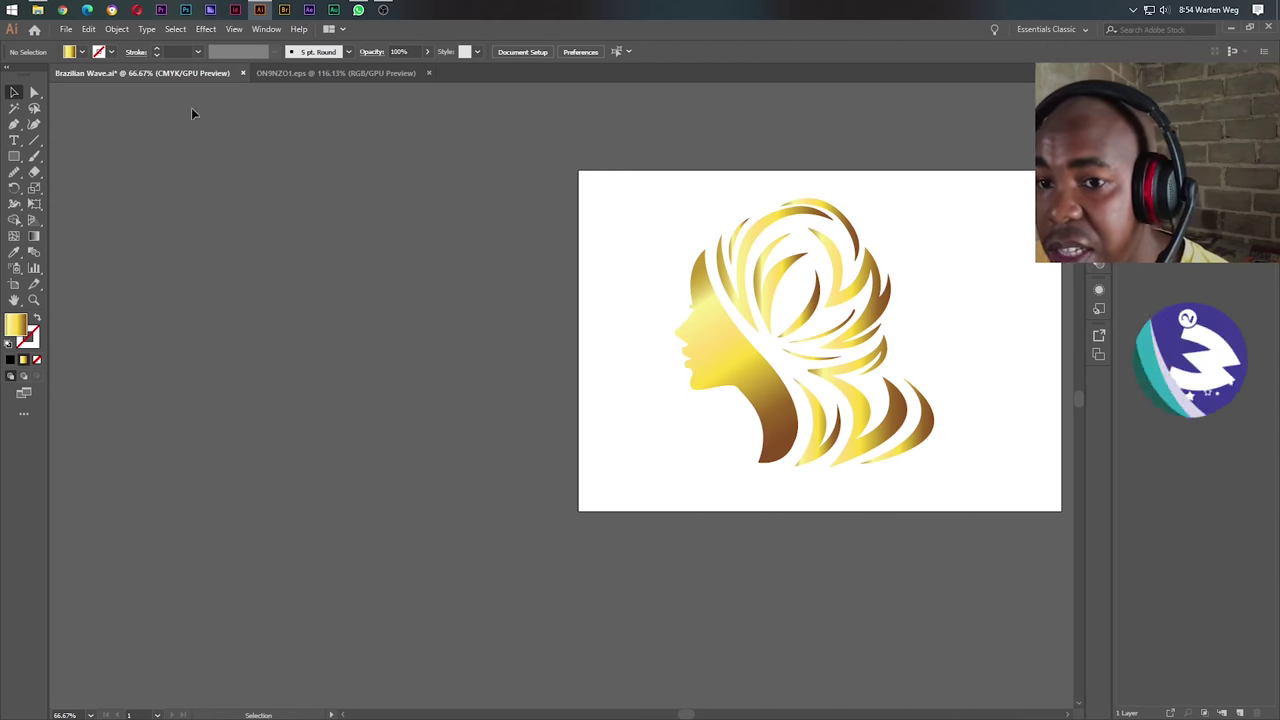
Export 'Brazilian Wave Gold.png' with the existing 300 ppi PNG options, then close the document without saving.
left_click(66, 29)
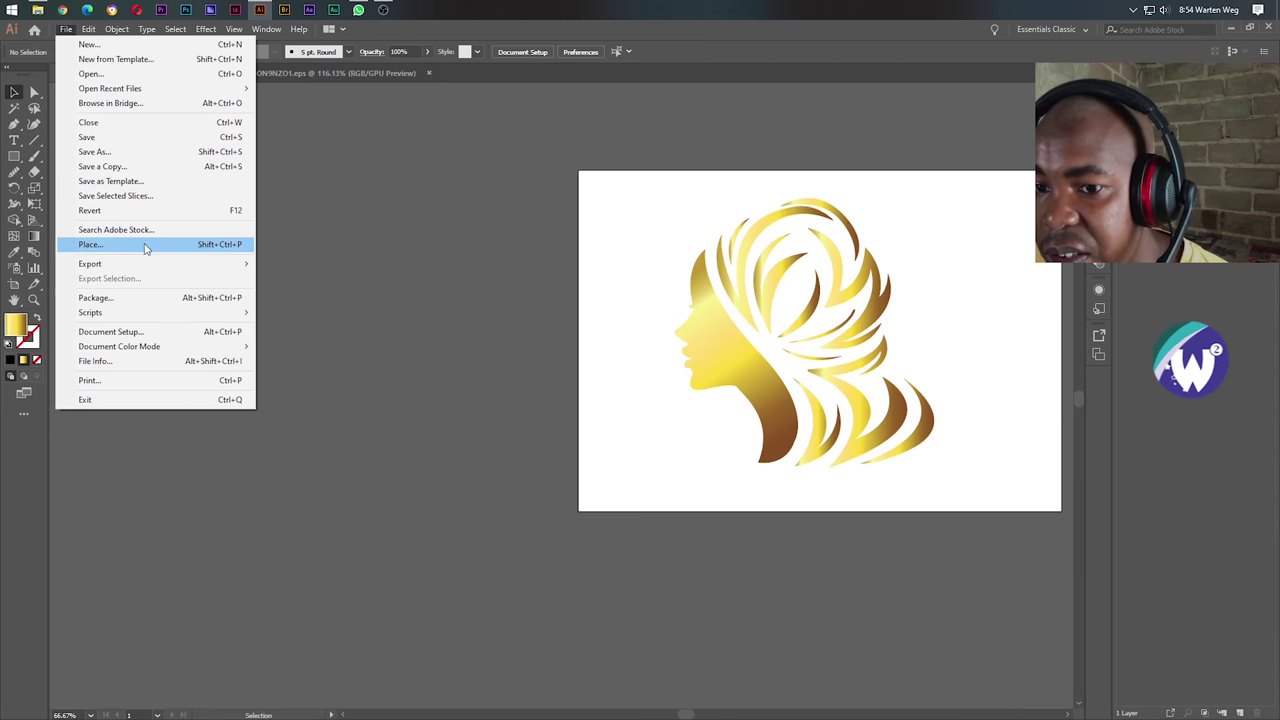
mouse_move(90, 263)
left_click(288, 276)
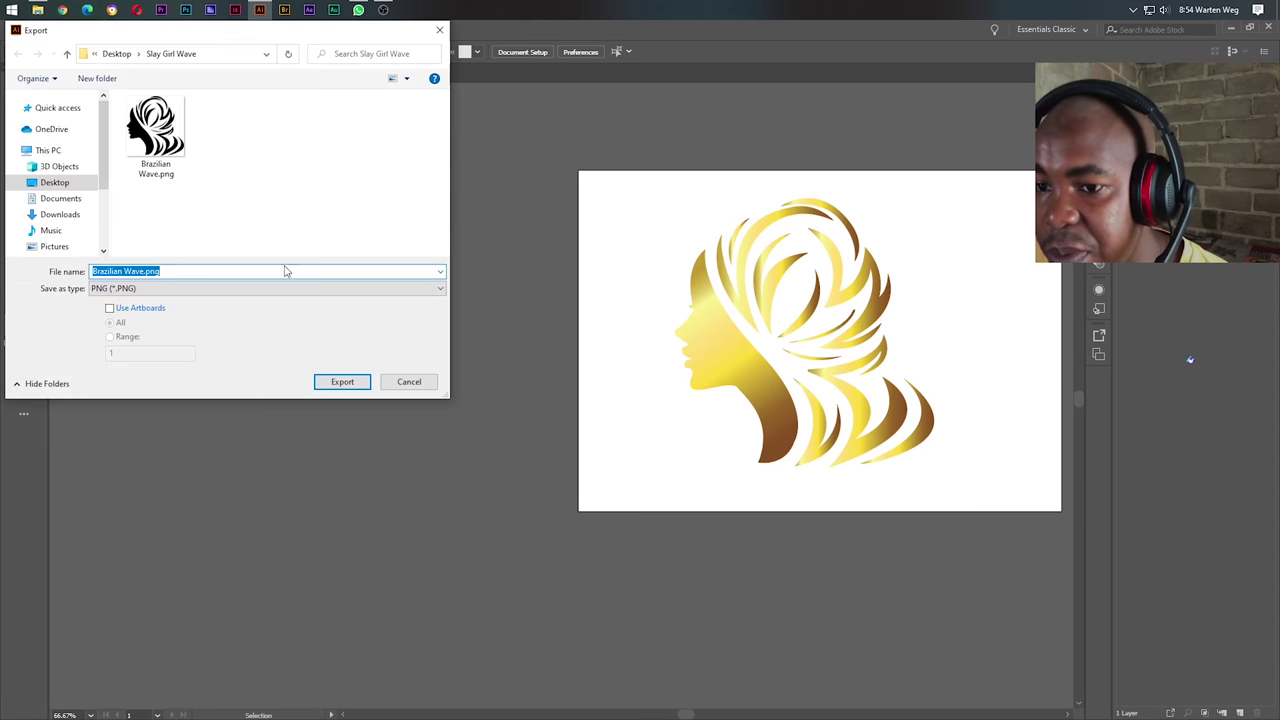
left_click(147, 271)
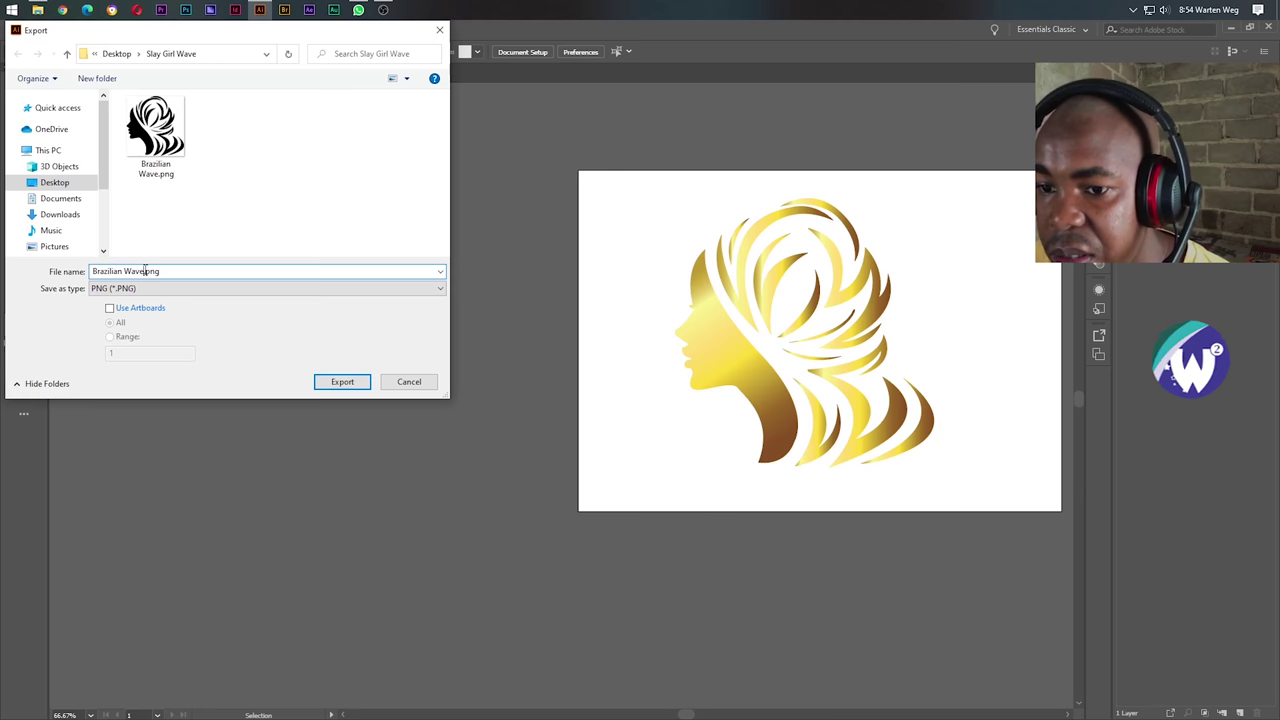
type("Gol")
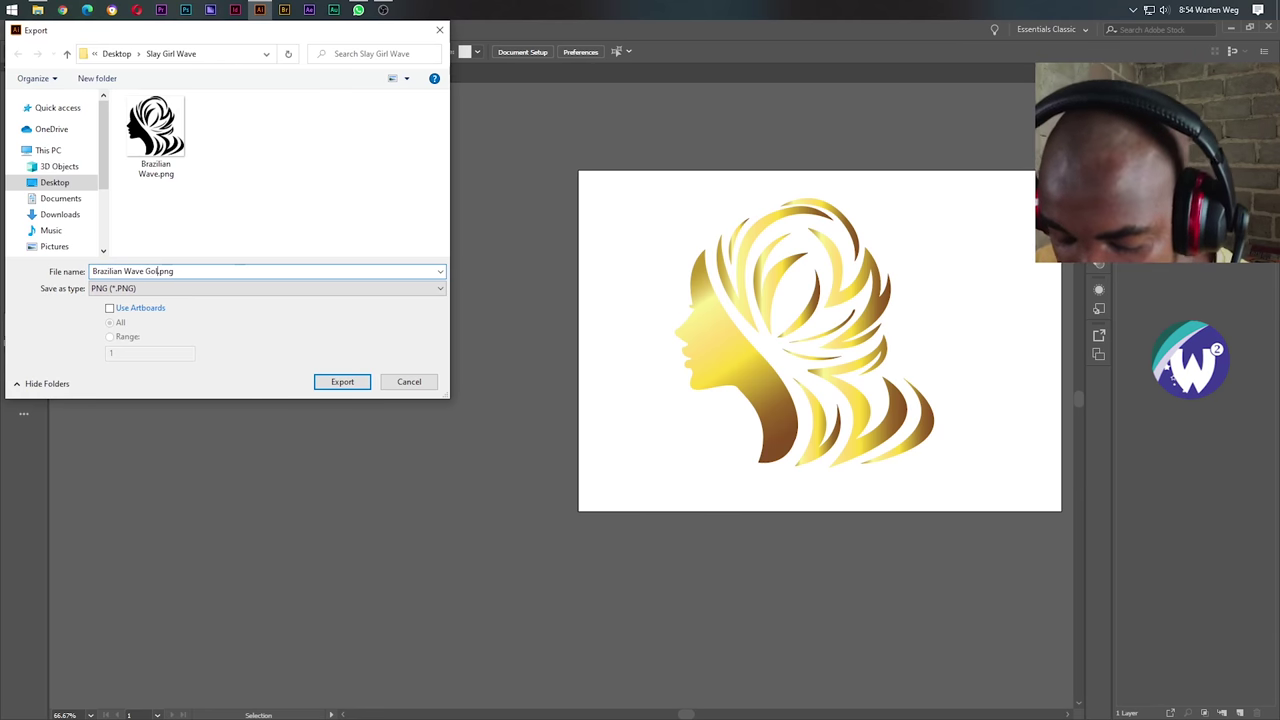
type("d")
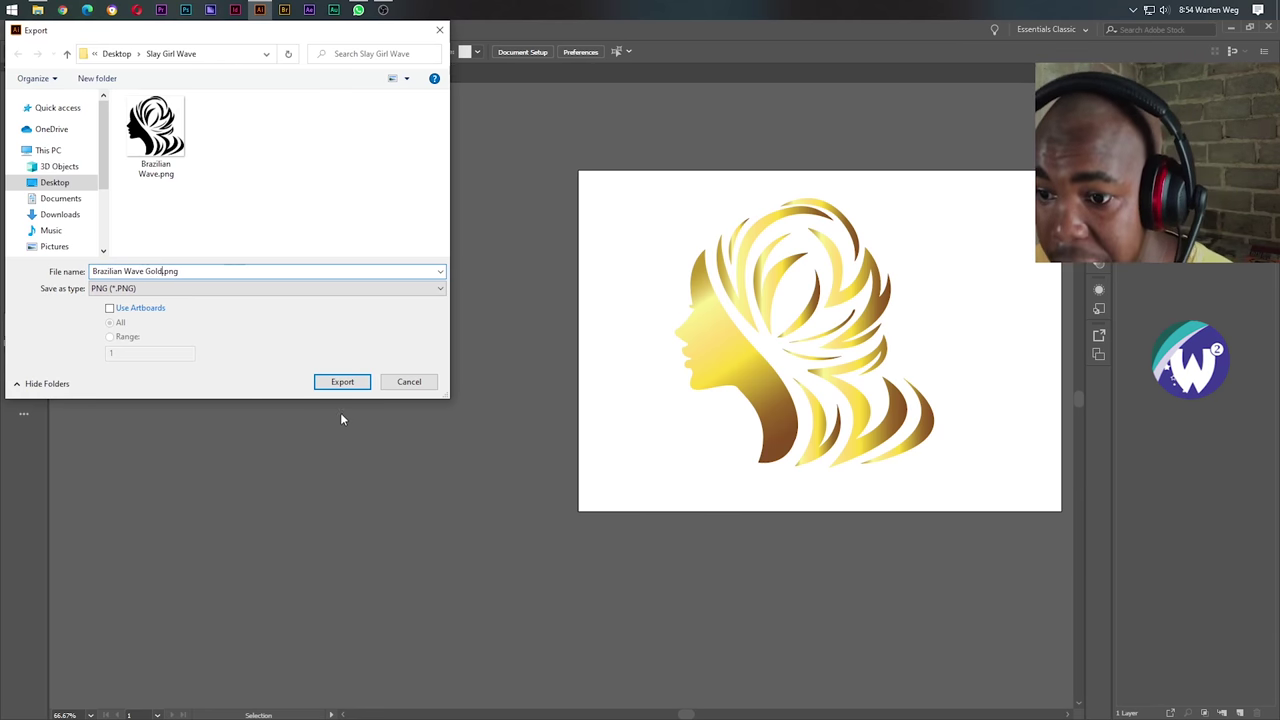
left_click(340, 383)
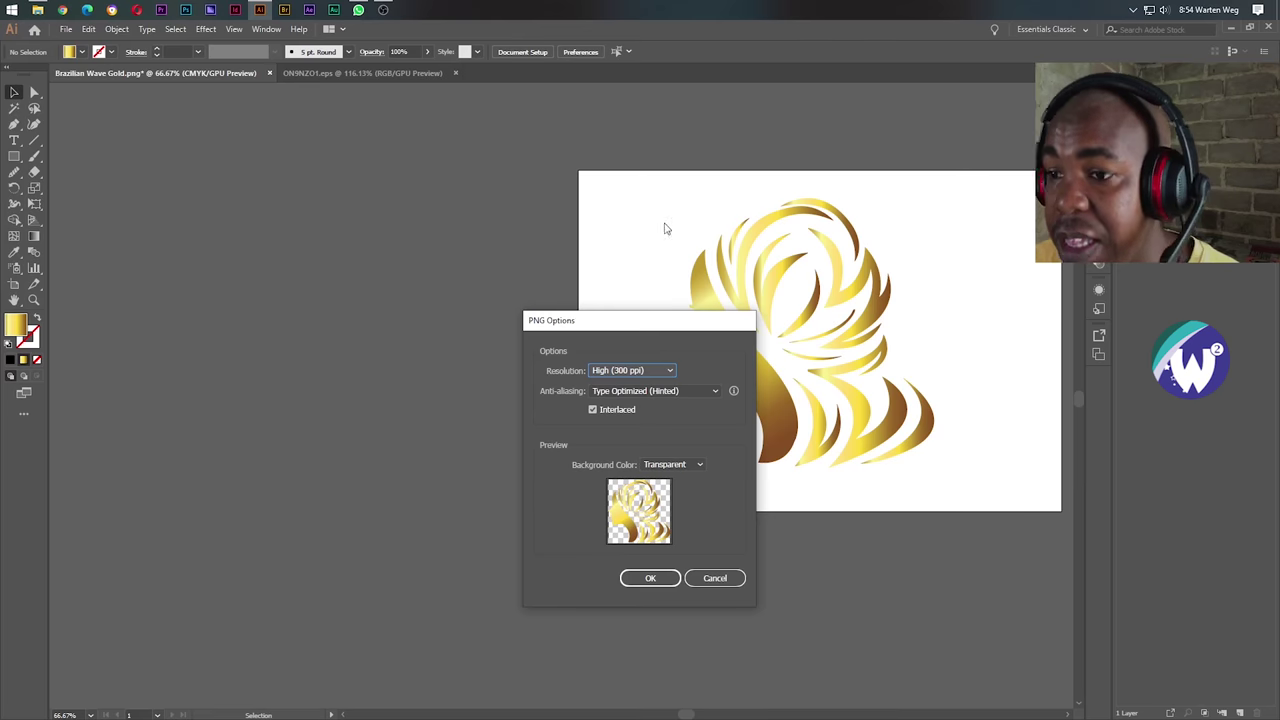
left_click(651, 577)
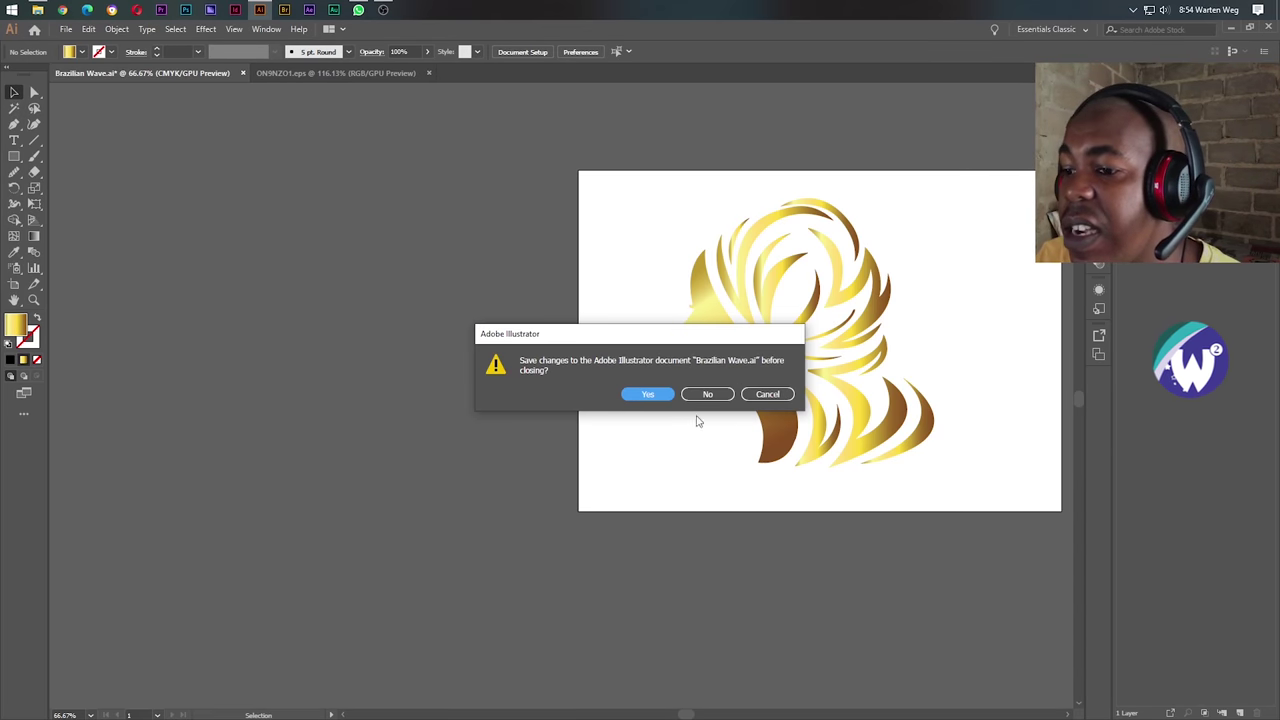
left_click(707, 394)
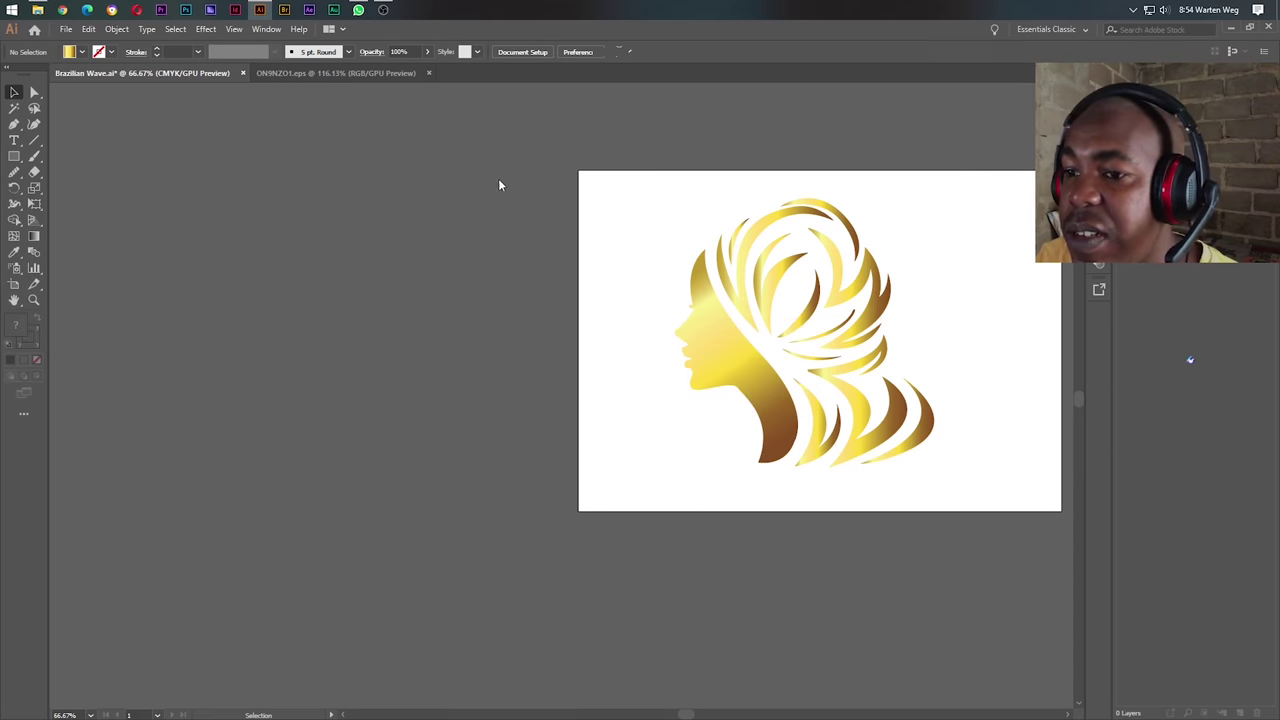